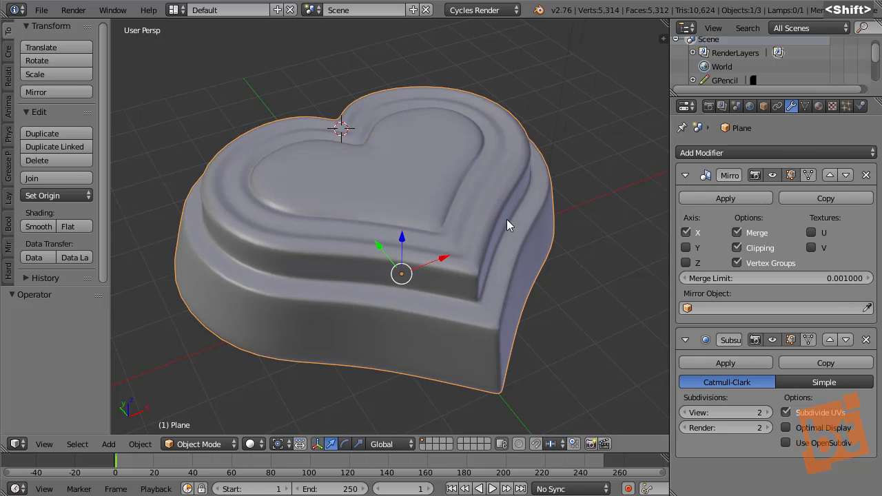
# Enable rigid body physics on the heart-shaped object
pyautogui.scroll(-3, 502, 234)
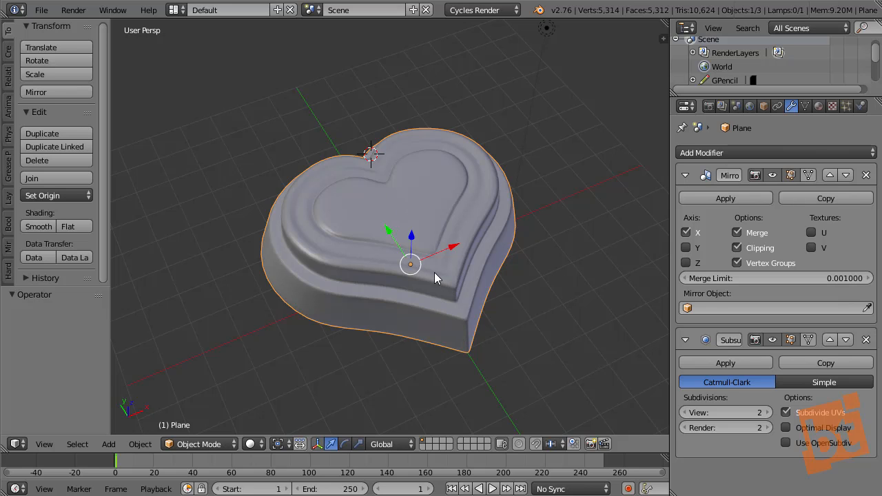
pyautogui.keyDown('shift'); pyautogui.moveTo(434, 272); pyautogui.dragTo(358, 205, button='middle'); pyautogui.keyUp('shift')
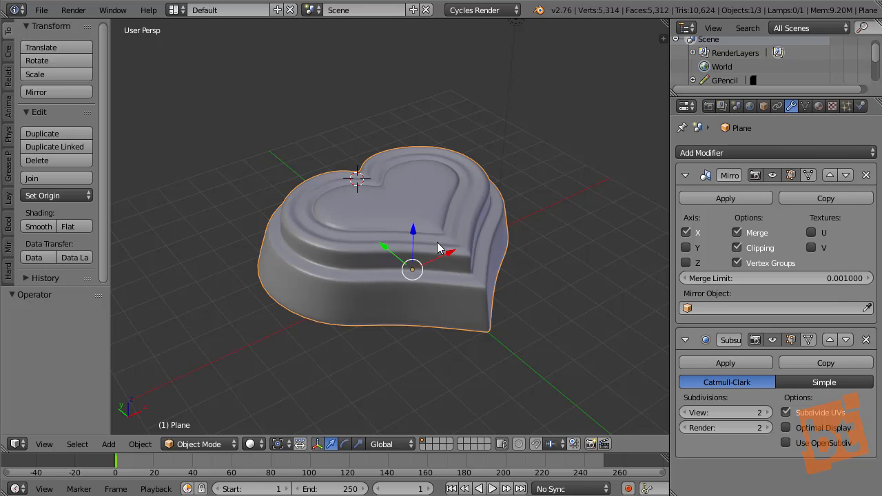
pyautogui.click(862, 107)
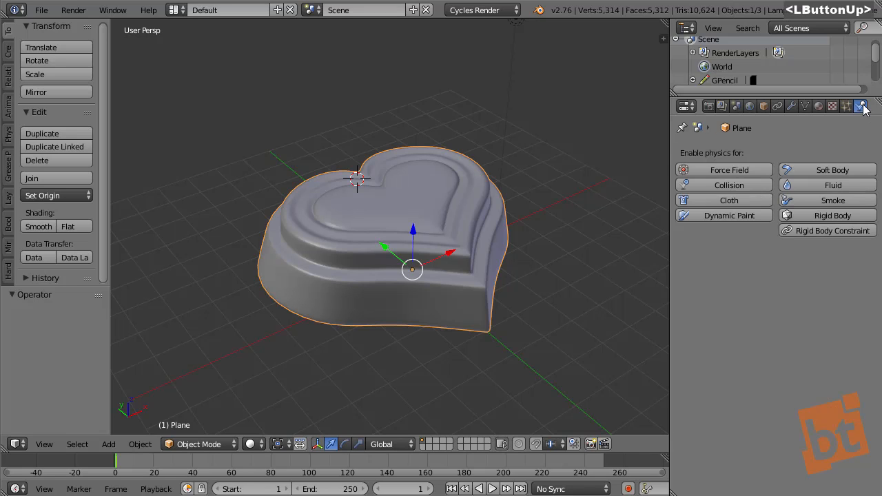
pyautogui.click(816, 216)
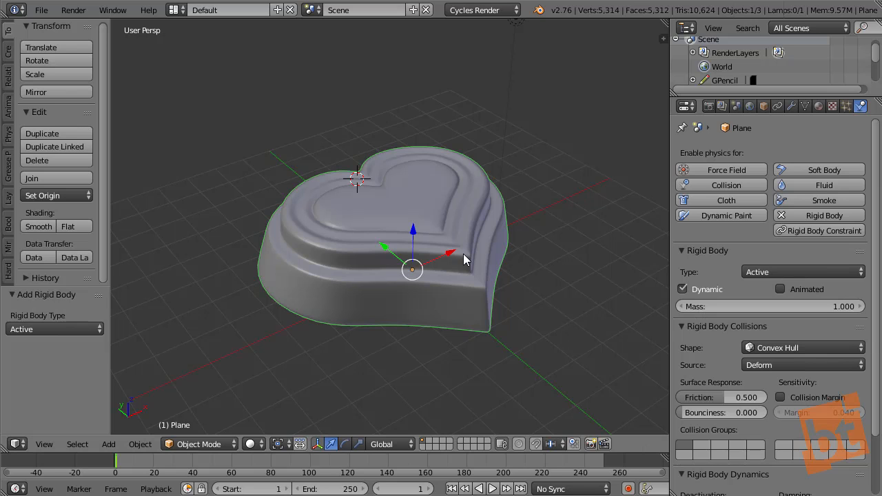
# Add a plane mesh in the top view and scale it up by about 5.86
pyautogui.press('KP_7')
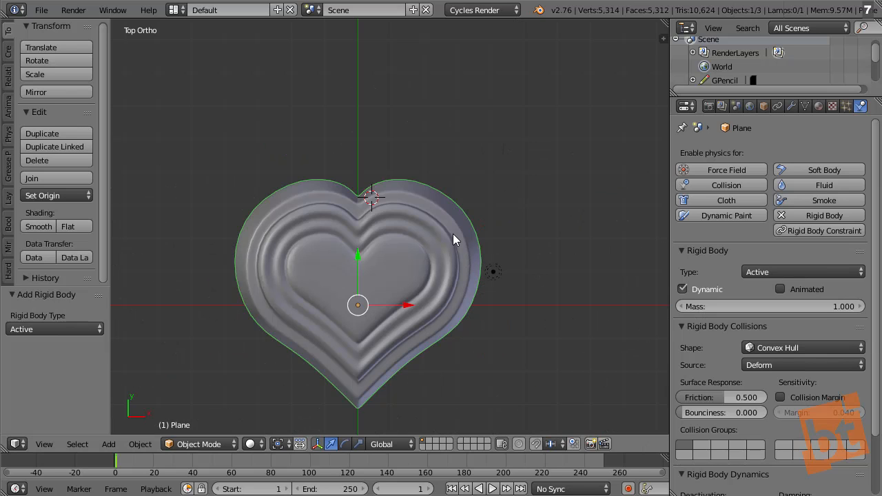
pyautogui.keyDown('shift'); pyautogui.moveTo(453, 234); pyautogui.dragTo(484, 177, button='middle'); pyautogui.keyUp('shift')
pyautogui.scroll(-2, 483, 169)
pyautogui.hotkey('shift', 'a')
pyautogui.moveTo(492, 150)
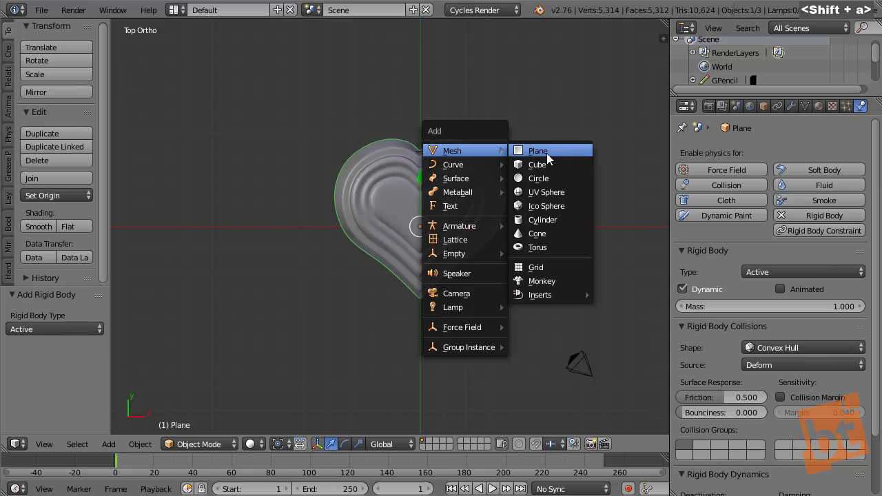
pyautogui.click(546, 153)
pyautogui.press('s')
pyautogui.click(541, 295)
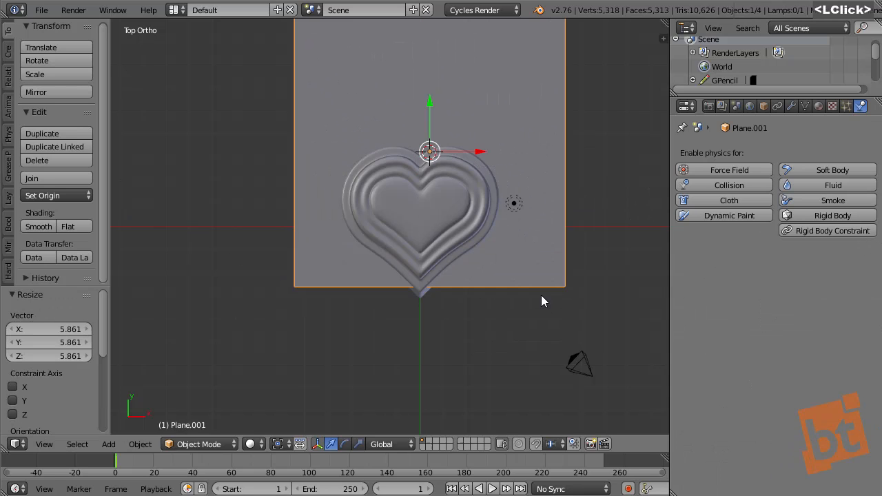
# Enlarge the plane further into a wide floor, scaling it by about 1.99 and again by about 1.88
pyautogui.press('s')
pyautogui.click(648, 266)
pyautogui.scroll(-3, 618, 237)
pyautogui.keyDown('shift'); pyautogui.moveTo(619, 237); pyautogui.dragTo(472, 235, button='middle'); pyautogui.keyUp('shift')
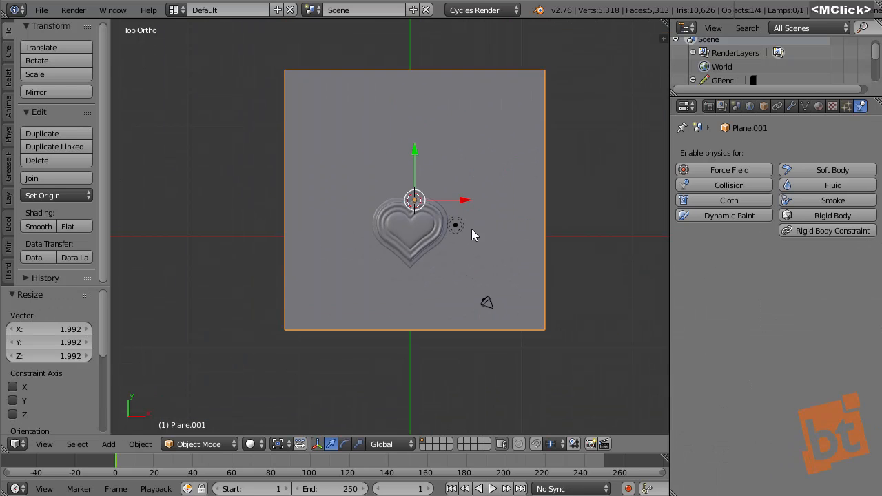
pyautogui.press('s')
pyautogui.click(504, 270)
pyautogui.moveTo(504, 270); pyautogui.dragTo(436, 200, button='middle')
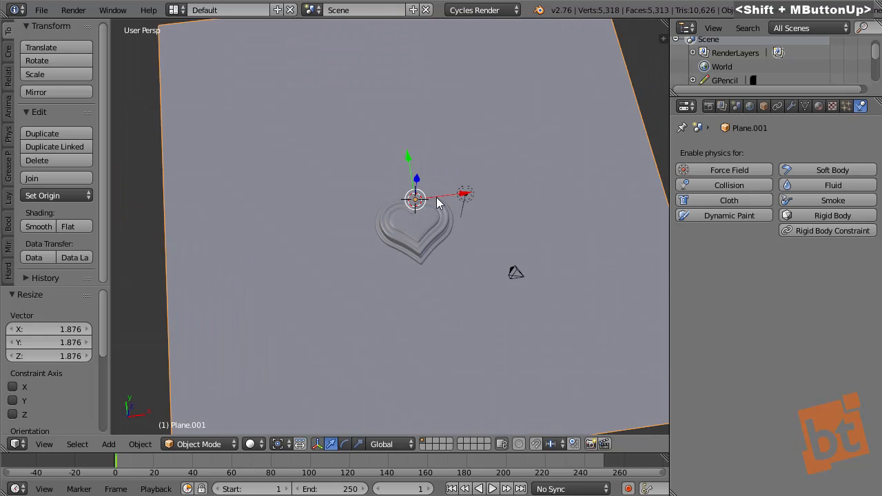
# Shift the floor plane along Y and about -0.34 along X to centre it under the heart
pyautogui.keyDown('shift'); pyautogui.moveTo(410, 154); pyautogui.dragTo(474, 258); pyautogui.keyUp('shift')
pyautogui.keyDown('shift'); pyautogui.moveTo(465, 219); pyautogui.dragTo(366, 297); pyautogui.keyUp('shift')
pyautogui.keyDown('shift'); pyautogui.rightClick(458, 224); pyautogui.keyUp('shift')
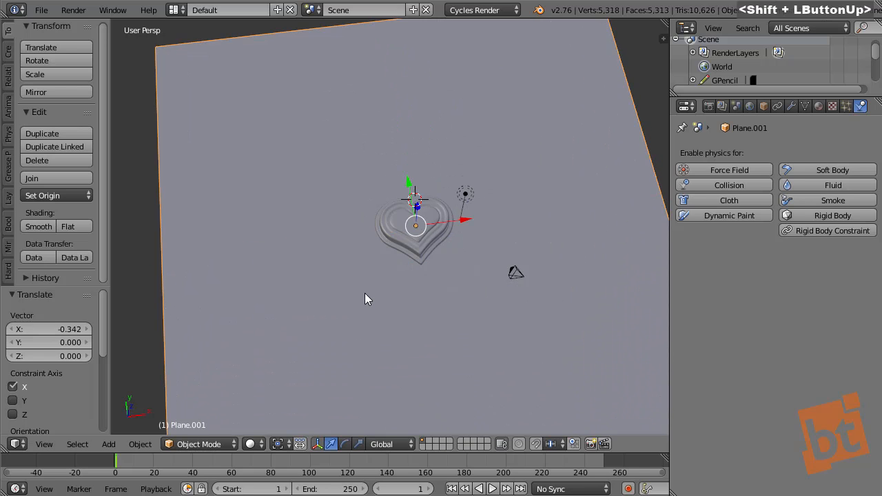
# Raise the heart about 12.9 units along the Z axis above the floor plane
pyautogui.moveTo(366, 297); pyautogui.dragTo(437, 242, button='middle')
pyautogui.rightClick(399, 224)
pyautogui.press('g')
pyautogui.press('z')
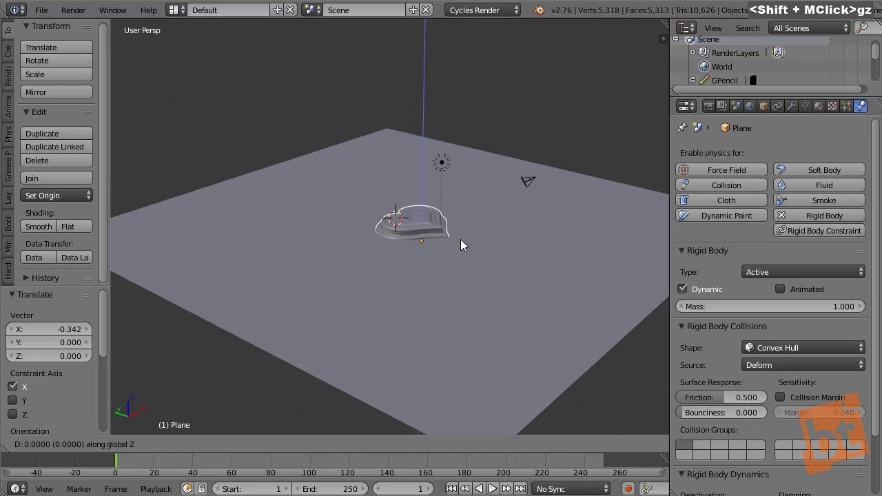
pyautogui.click(457, 127)
pyautogui.moveTo(457, 168); pyautogui.dragTo(513, 111, button='middle')
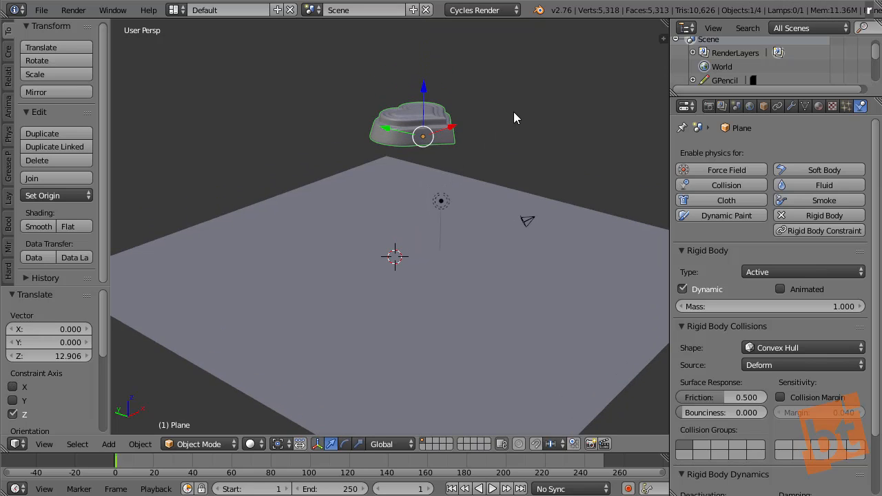
# Tilt the heart with a free trackball rotation of about 55° and -44°
pyautogui.press('r')
pyautogui.press('r')
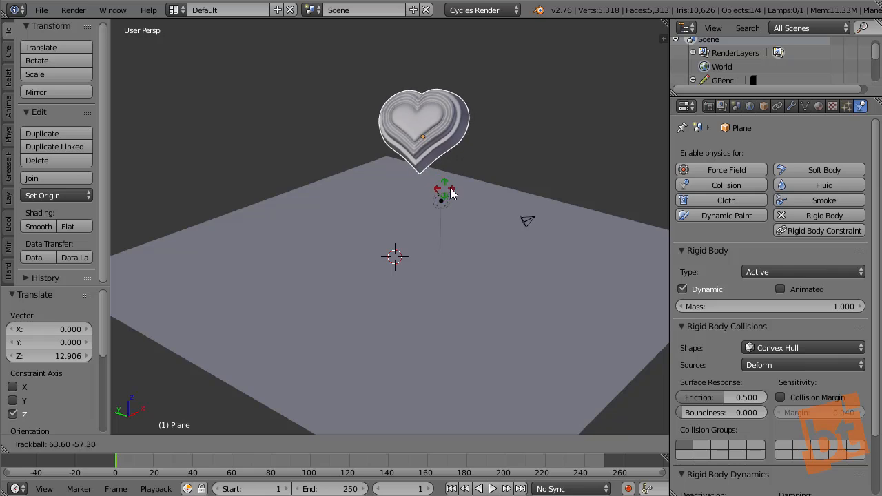
pyautogui.click(458, 179)
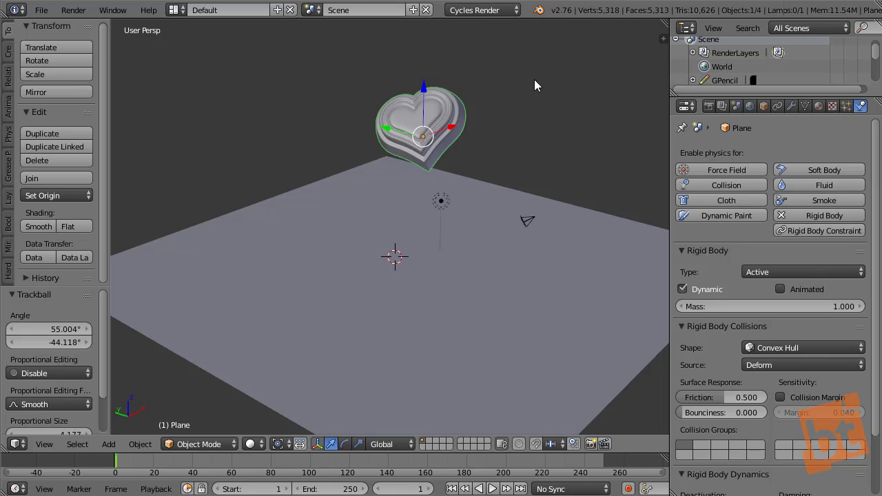
# Play the simulation to check how the heart falls, stop it and return the timeline to frame 0
pyautogui.click(493, 489)
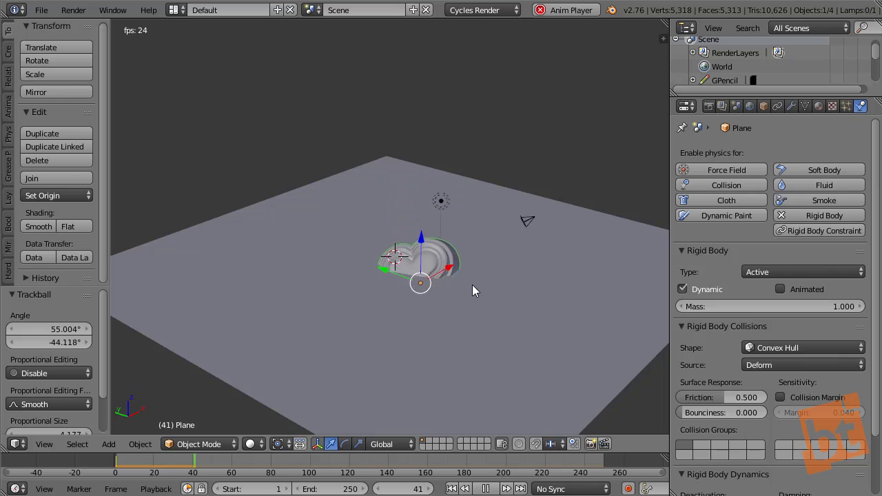
pyautogui.hotkey('alt', 'a')
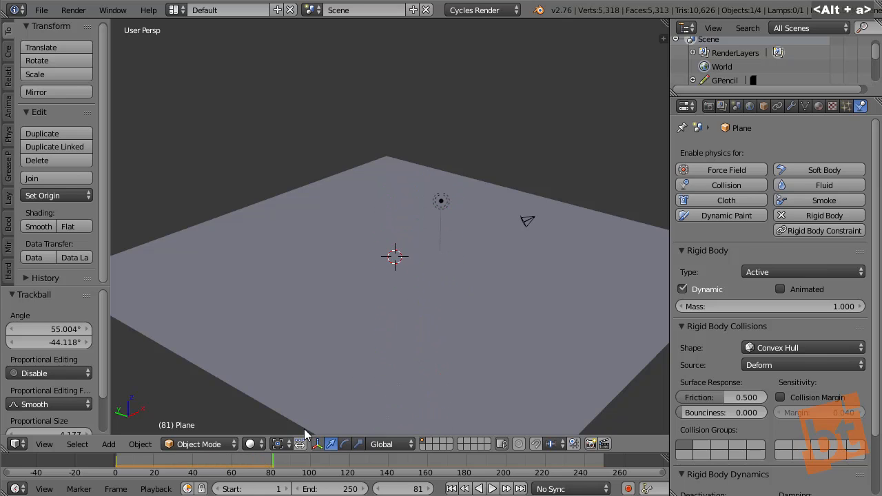
pyautogui.moveTo(272, 464); pyautogui.dragTo(111, 466)
# Enable rigid body physics on the floor plane, test-play the simulation and rewind to frame 0
pyautogui.rightClick(297, 217)
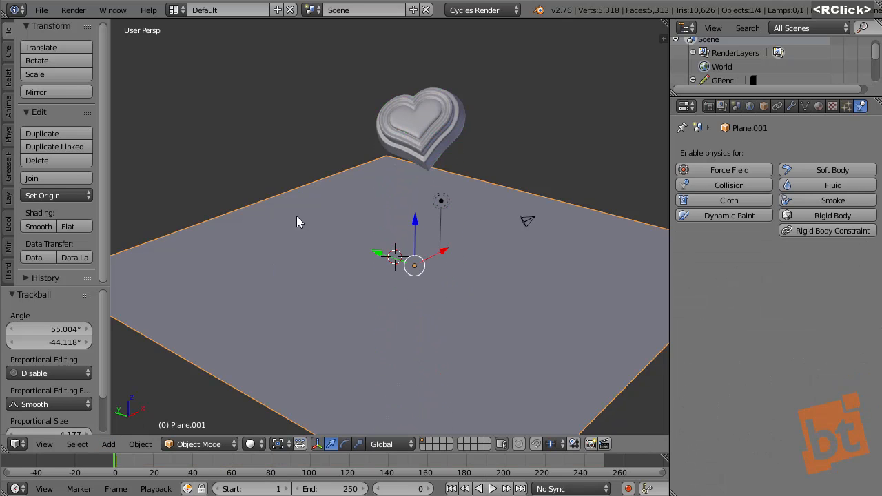
pyautogui.click(826, 216)
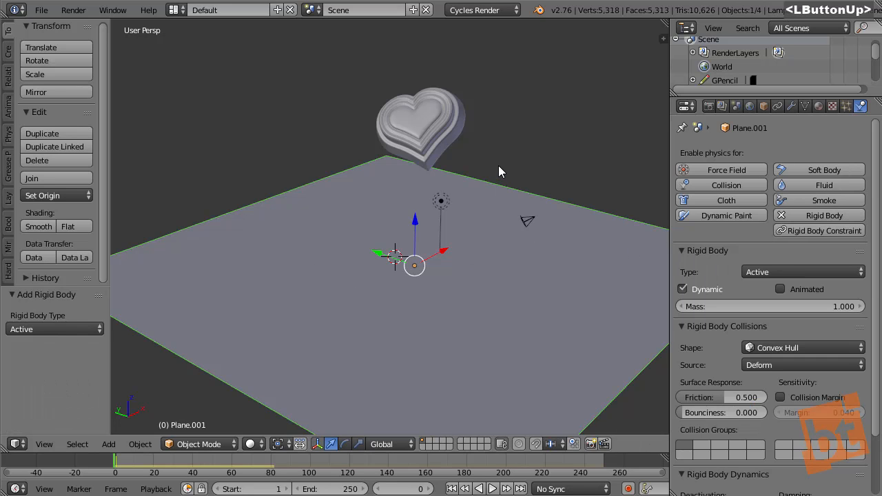
pyautogui.hotkey('alt', 'a')
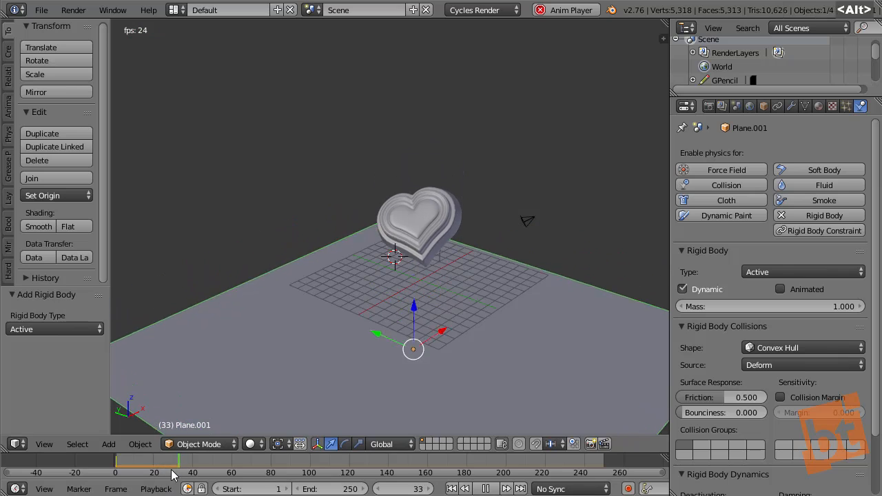
pyautogui.hotkey('alt', 'a')
pyautogui.moveTo(169, 464); pyautogui.dragTo(101, 454)
# Set the floor plane's rigid body type to Passive
pyautogui.rightClick(302, 281)
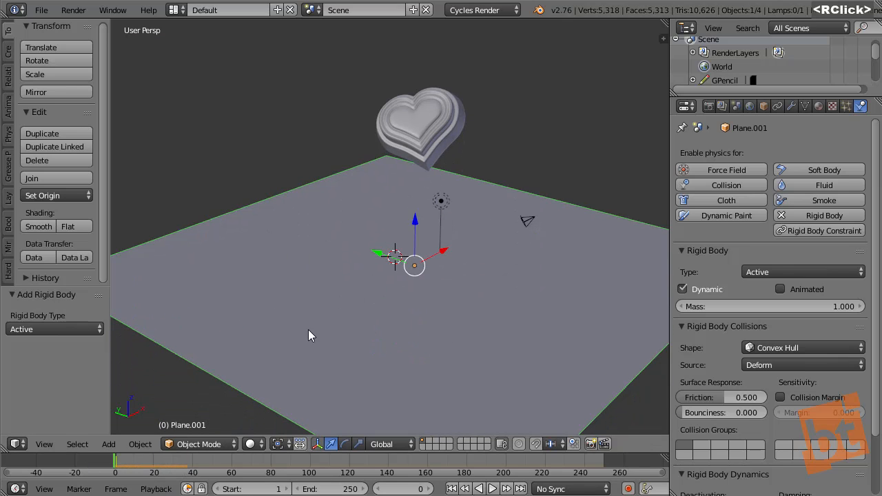
pyautogui.click(768, 273)
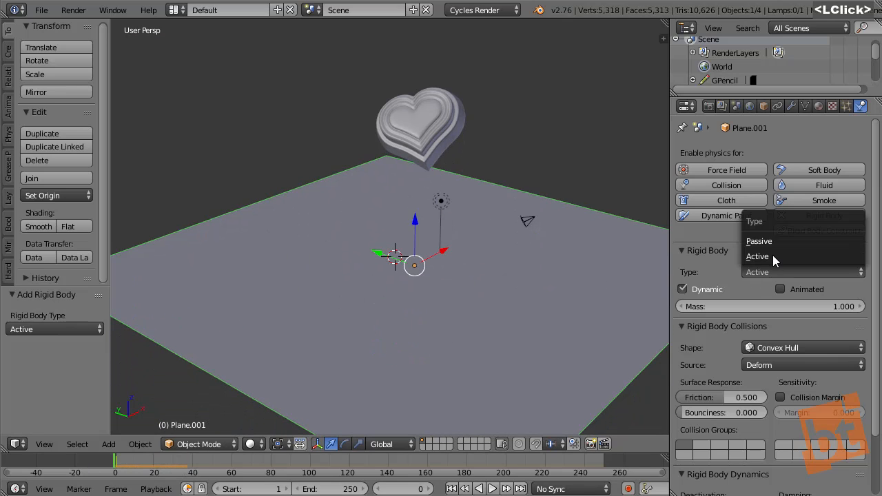
pyautogui.click(770, 240)
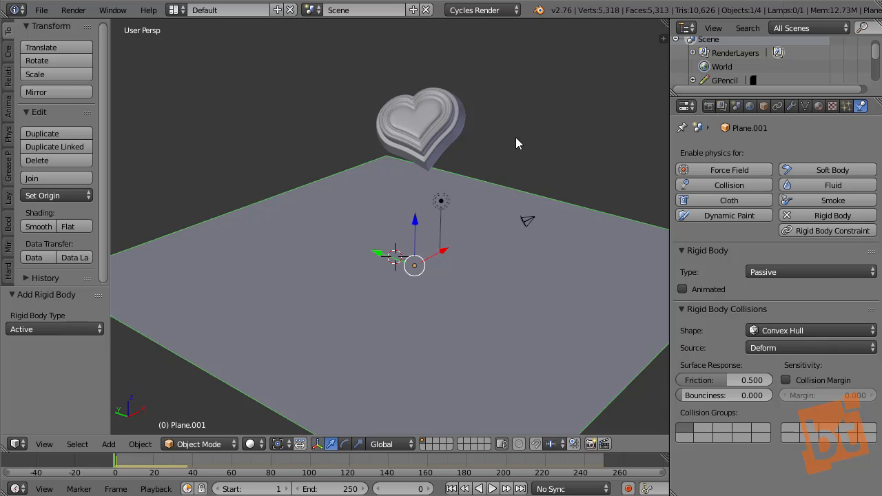
# Play the simulation twice to examine the heart's collision with the floor, and return to frame 0
pyautogui.hotkey('alt', 'a')
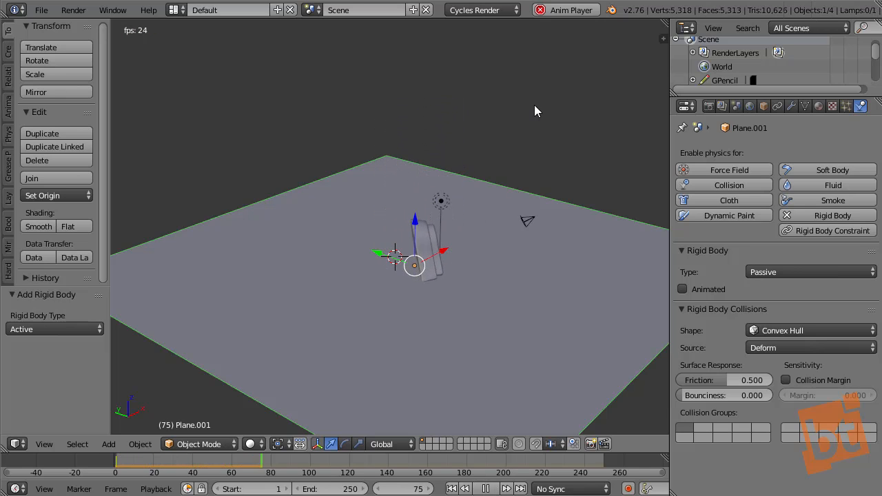
pyautogui.hotkey('alt', 'a')
pyautogui.keyDown('shift'); pyautogui.moveTo(459, 293); pyautogui.dragTo(407, 299, button='middle'); pyautogui.keyUp('shift')
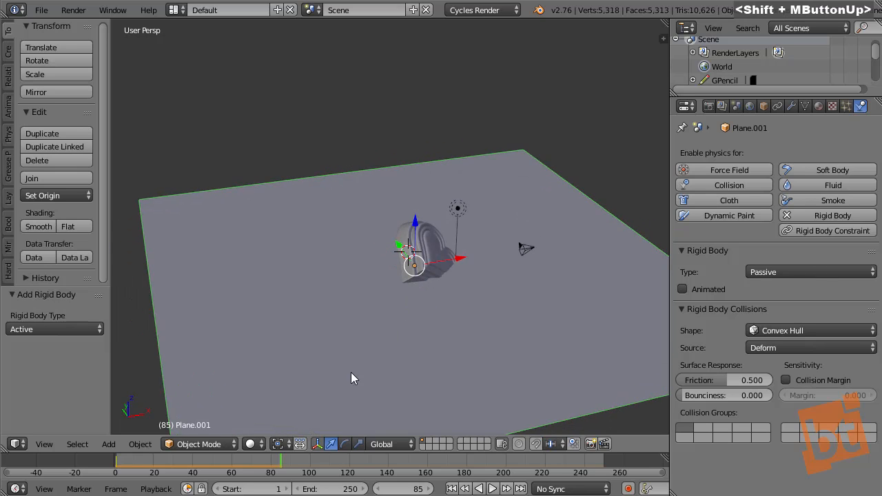
pyautogui.click(77, 464)
pyautogui.hotkey('alt', 'a')
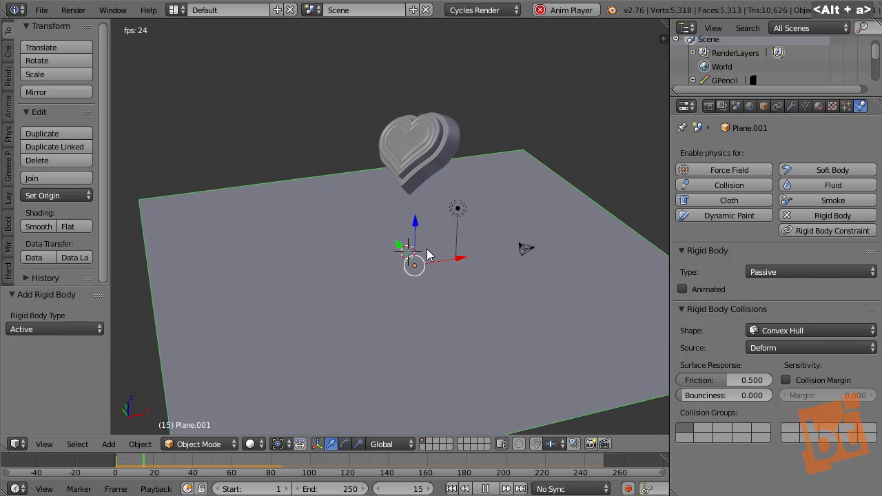
pyautogui.keyDown('shift'); pyautogui.moveTo(427, 255); pyautogui.dragTo(462, 255, button='middle'); pyautogui.keyUp('shift')
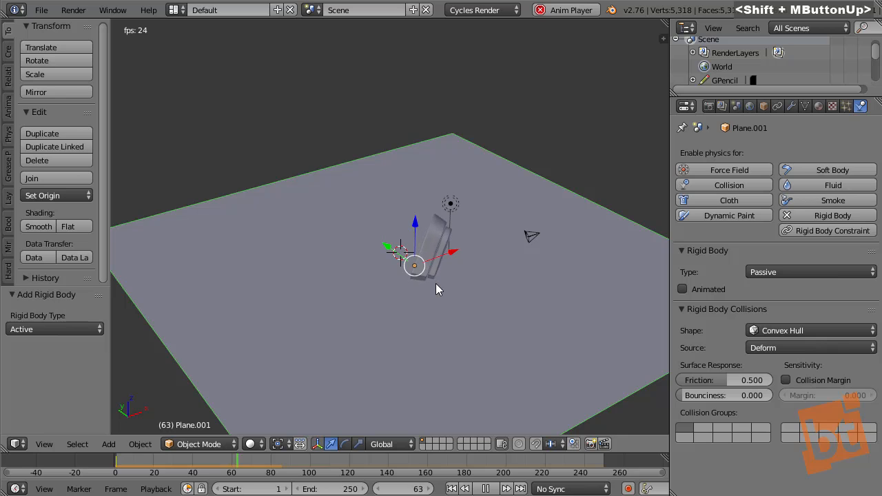
pyautogui.hotkey('alt', 'a')
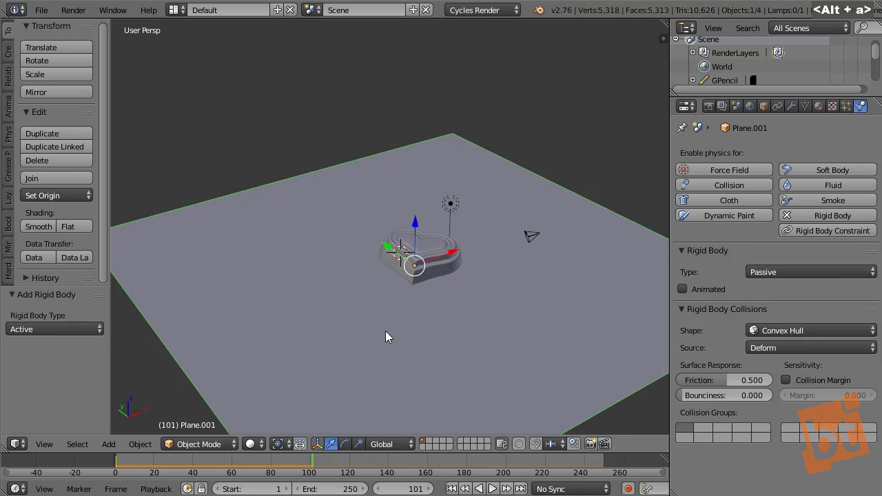
pyautogui.moveTo(271, 465); pyautogui.dragTo(83, 467)
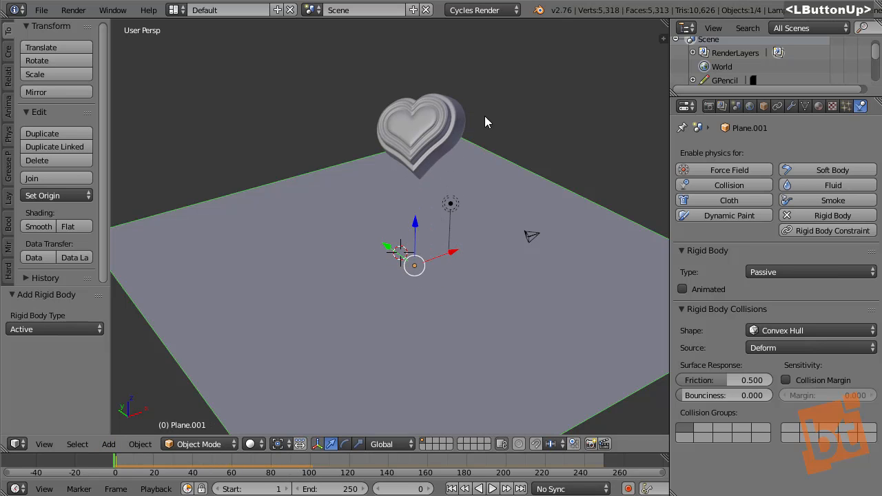
# Apply the heart's Mirror modifier
pyautogui.rightClick(427, 104)
pyautogui.click(792, 108)
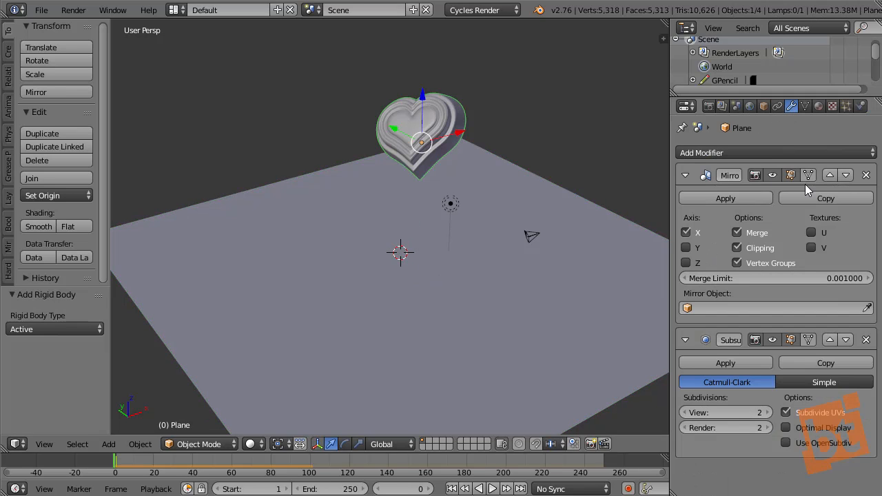
pyautogui.click(726, 199)
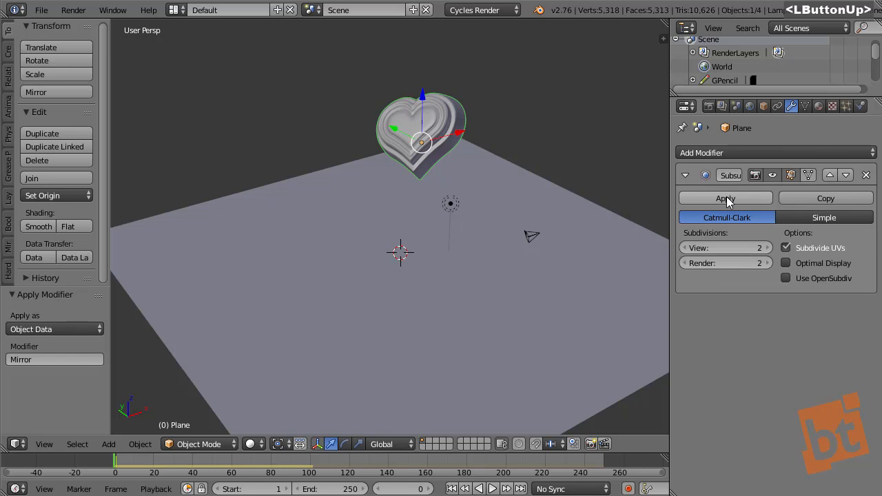
# Inspect the heart's full mesh in Edit Mode, and return to Object Mode
pyautogui.press('Tab')
pyautogui.scroll(8, 423, 122)
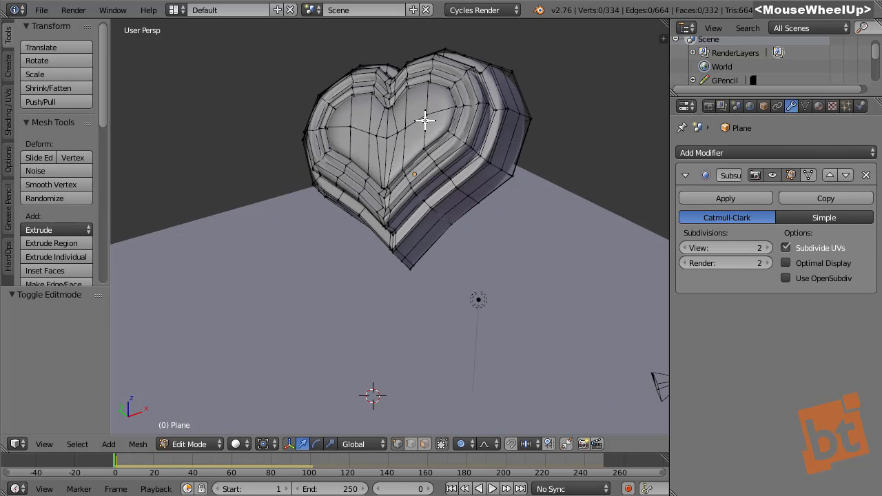
pyautogui.keyDown('shift'); pyautogui.moveTo(421, 150); pyautogui.dragTo(451, 153, button='middle'); pyautogui.keyUp('shift')
pyautogui.scroll(-3, 482, 93)
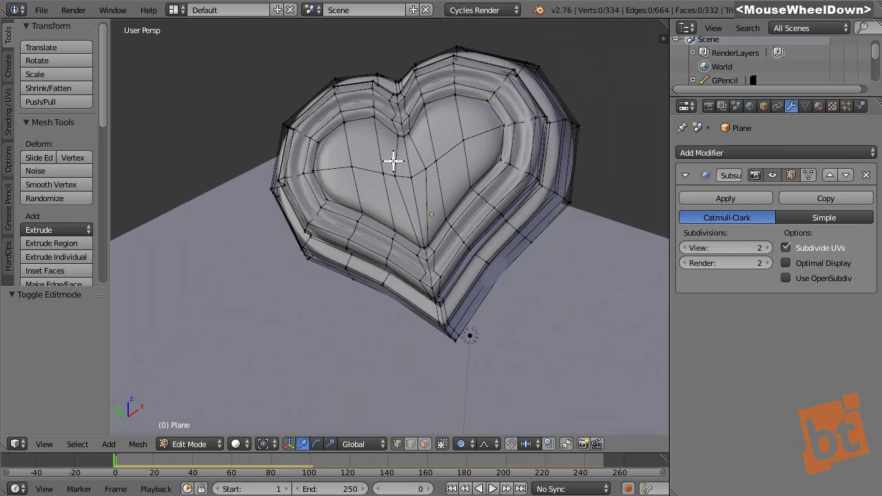
pyautogui.press('Tab')
pyautogui.scroll(-8, 507, 173)
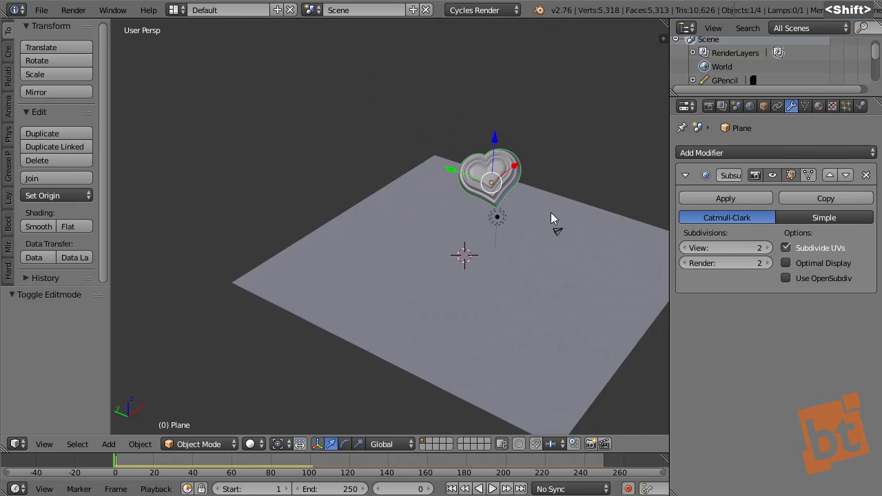
# Play the simulation again, stop it once the heart has landed and examine it up close on the floor
pyautogui.keyDown('shift'); pyautogui.moveTo(551, 213); pyautogui.dragTo(517, 179, button='middle'); pyautogui.keyUp('shift')
pyautogui.hotkey('alt', 'a')
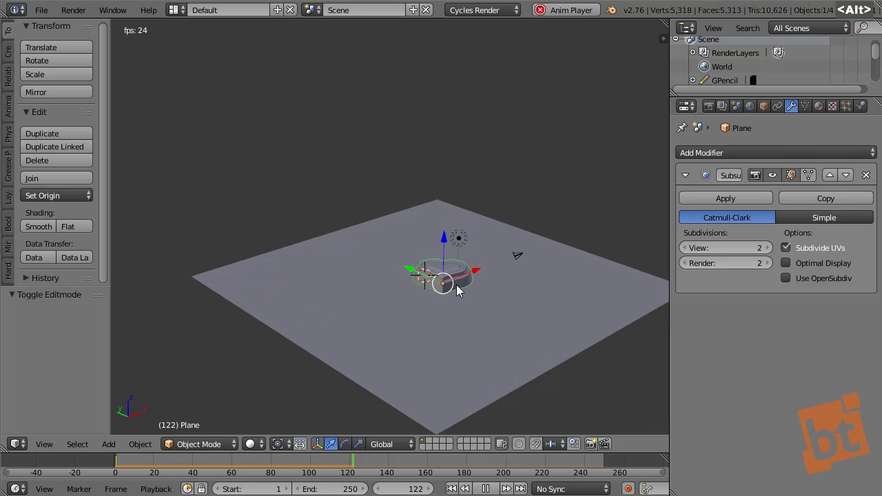
pyautogui.hotkey('alt', 'a')
pyautogui.scroll(4, 460, 291)
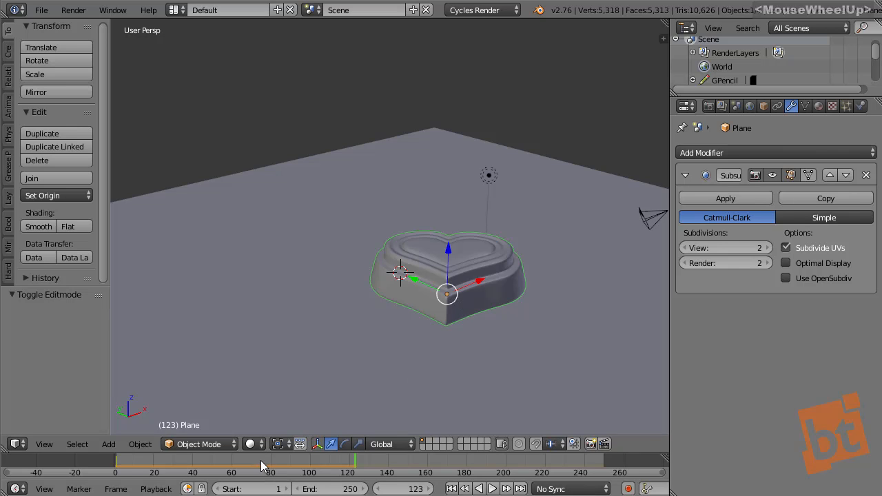
# Replay the simulation from frame 0, pausing and resuming it to examine how the heart lands on the floor
pyautogui.moveTo(262, 466); pyautogui.dragTo(115, 463)
pyautogui.hotkey('alt', 'a')
pyautogui.scroll(-3, 416, 214)
pyautogui.scroll(2, 443, 229)
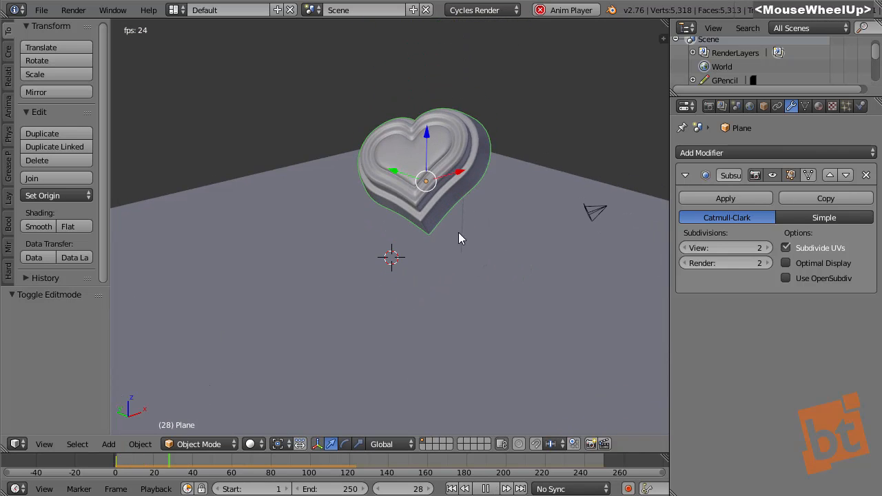
pyautogui.hotkey('alt', 'a')
pyautogui.hotkey('alt', 'a')
pyautogui.hotkey('alt', 'a')
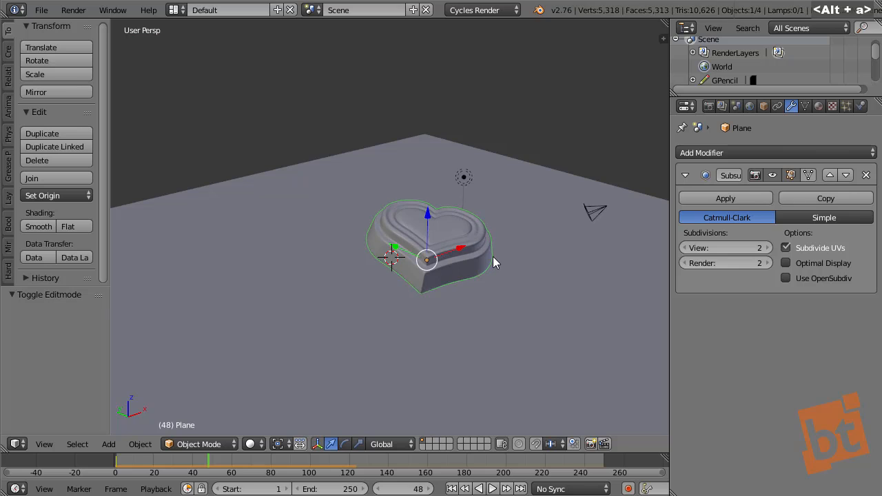
pyautogui.hotkey('alt', 'a')
pyautogui.hotkey('alt', 'a')
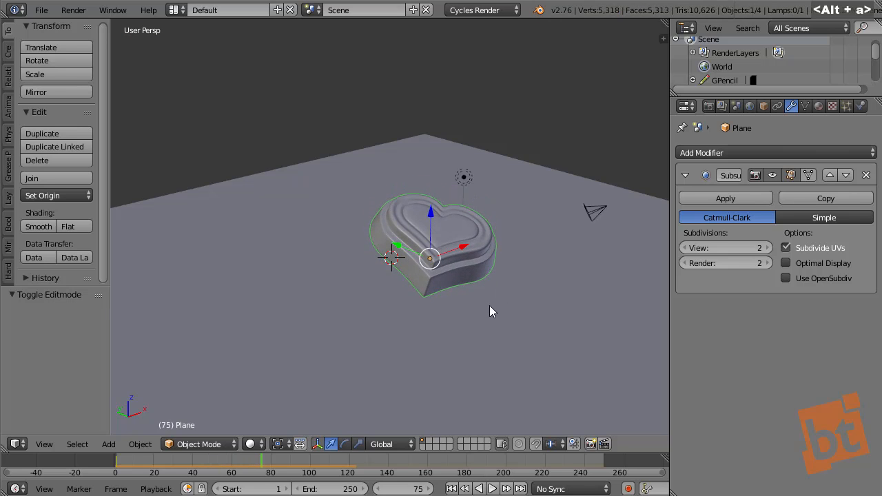
pyautogui.keyDown('shift'); pyautogui.moveTo(489, 312); pyautogui.dragTo(431, 229, button='middle'); pyautogui.keyUp('shift')
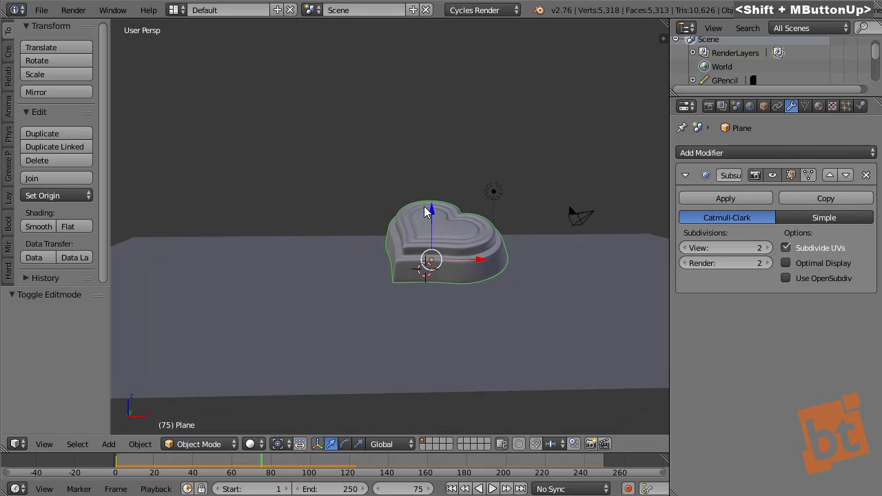
# Examine the heart's rigid body collision settings, including its Shape option, and compare them with the heart's outline on the floor
pyautogui.rightClick(424, 206)
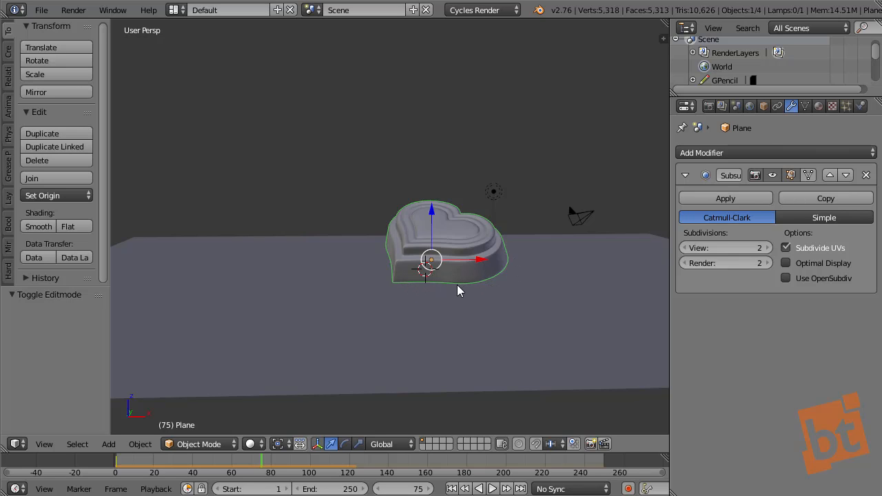
pyautogui.click(861, 107)
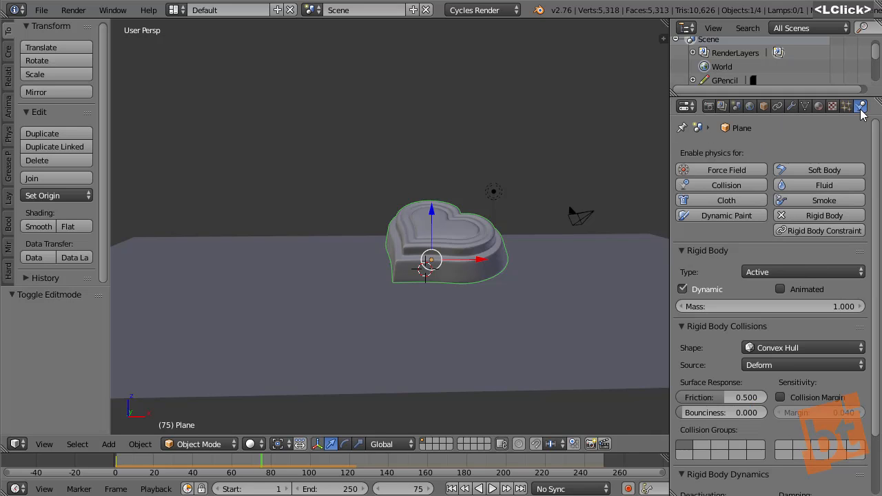
pyautogui.moveTo(784, 350); pyautogui.dragTo(783, 280, button='middle')
pyautogui.click(751, 279)
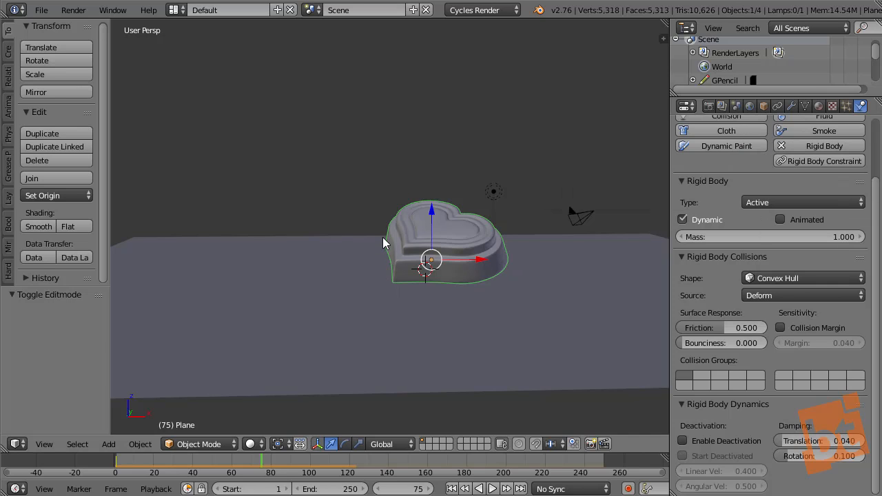
pyautogui.click(796, 279)
pyautogui.keyDown('shift'); pyautogui.moveTo(443, 257); pyautogui.dragTo(527, 259, button='middle'); pyautogui.keyUp('shift')
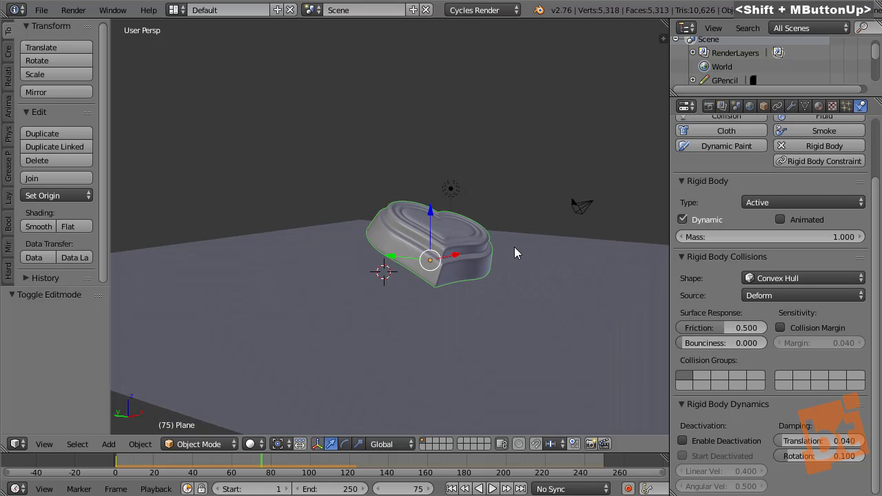
# Clear the heart's location and rotation
pyautogui.press('alt')
pyautogui.hotkey('alt', 'g')
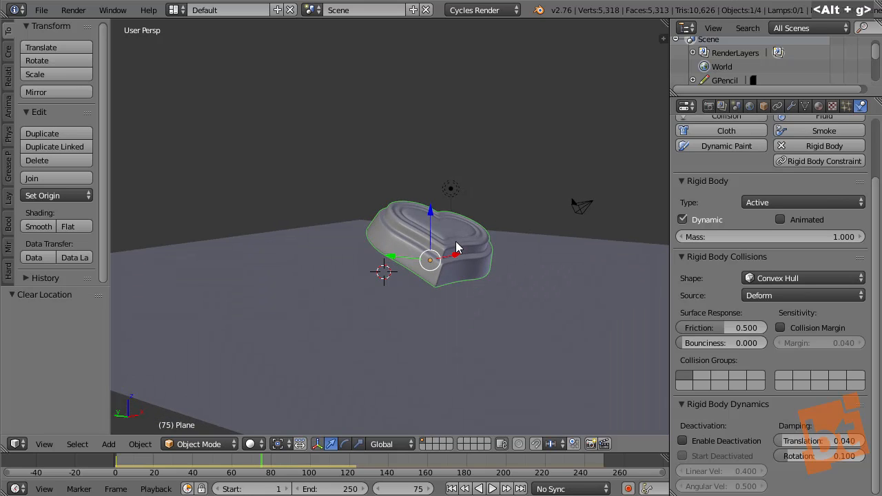
pyautogui.hotkey('alt', 'r')
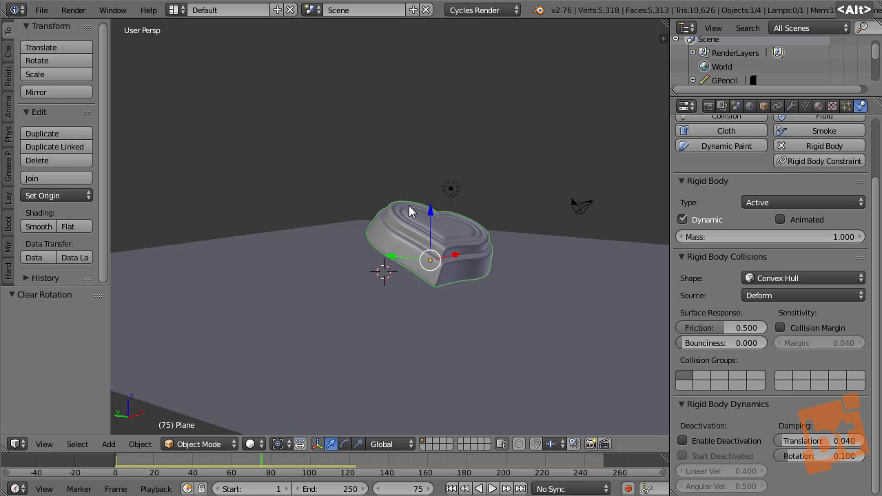
pyautogui.hotkey('alt', 'r')
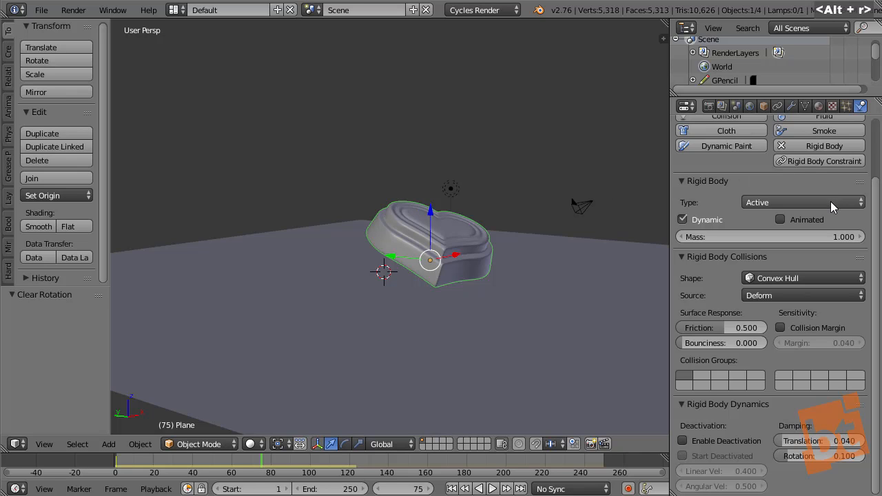
# Remove the rigid body physics from the heart
pyautogui.click(830, 201)
pyautogui.moveTo(791, 169); pyautogui.dragTo(790, 239, button='middle')
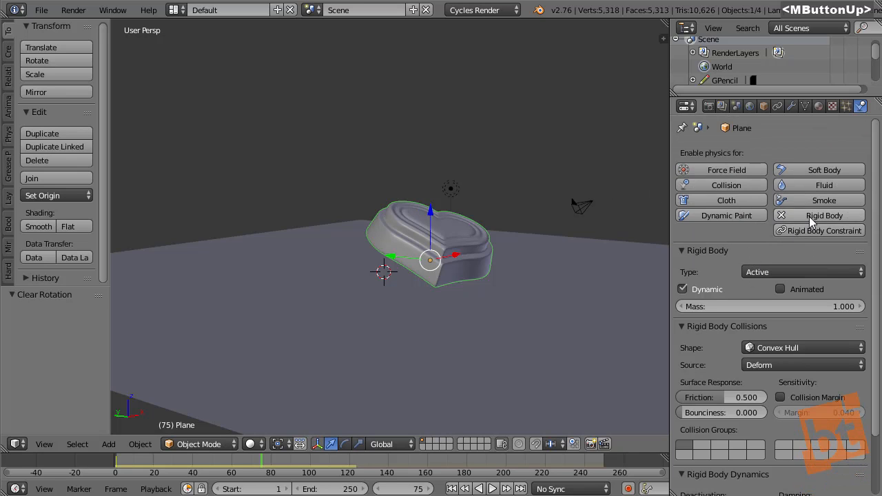
pyautogui.click(809, 217)
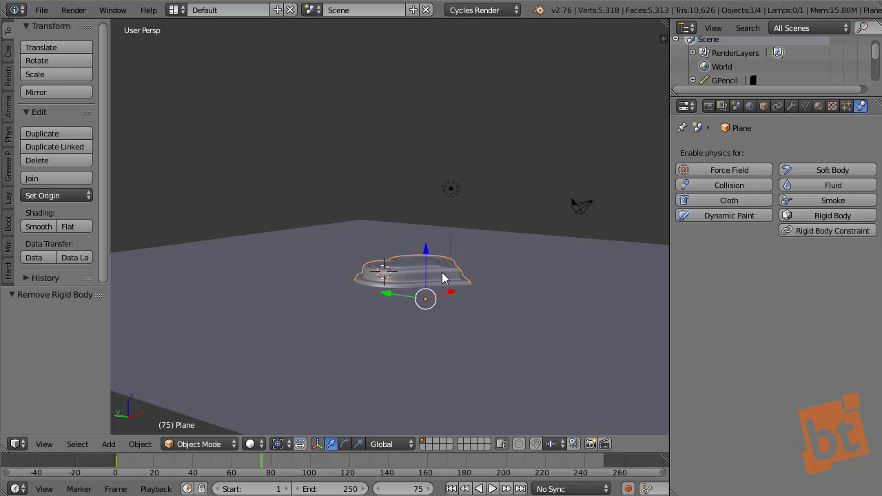
pyautogui.keyDown('shift'); pyautogui.moveTo(432, 258); pyautogui.dragTo(446, 328, button='middle'); pyautogui.keyUp('shift')
pyautogui.keyDown('shift'); pyautogui.moveTo(391, 257); pyautogui.dragTo(364, 255, button='middle'); pyautogui.keyUp('shift')
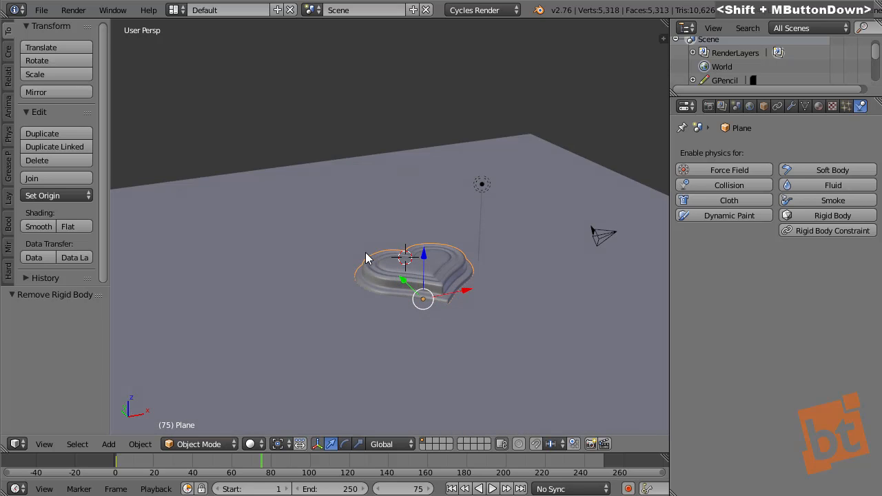
# Snap the 3D cursor to the floor plane's origin
pyautogui.rightClick(335, 182)
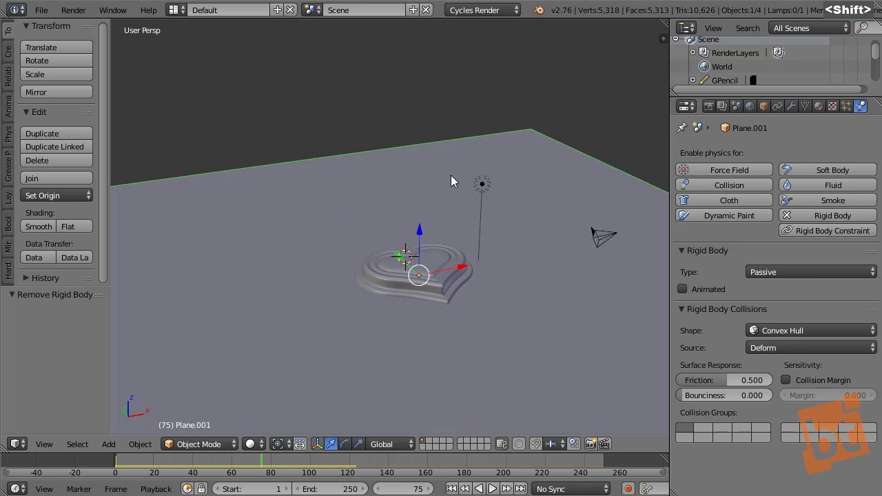
pyautogui.hotkey('shift', 's')
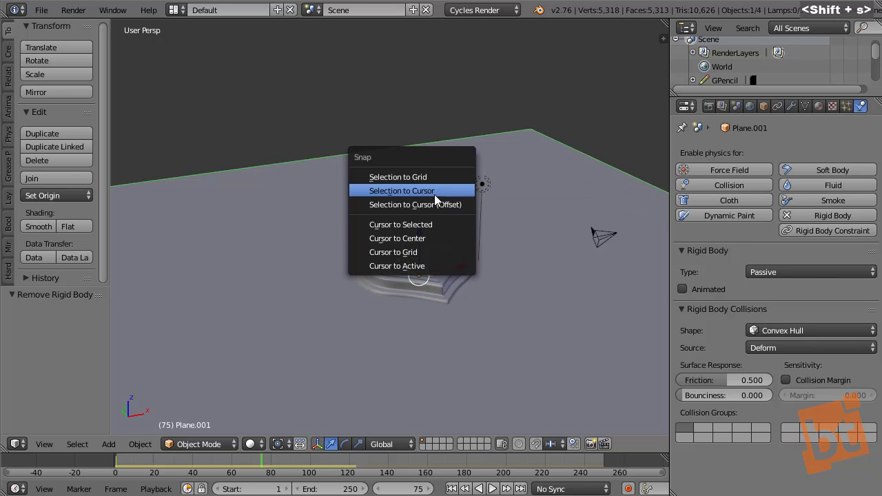
pyautogui.click(421, 225)
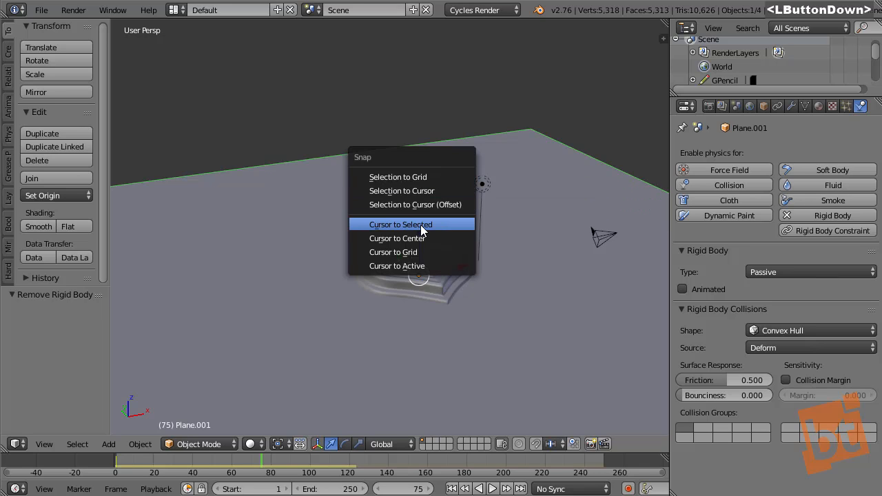
pyautogui.keyDown('shift'); pyautogui.moveTo(422, 233); pyautogui.dragTo(459, 204, button='middle'); pyautogui.keyUp('shift')
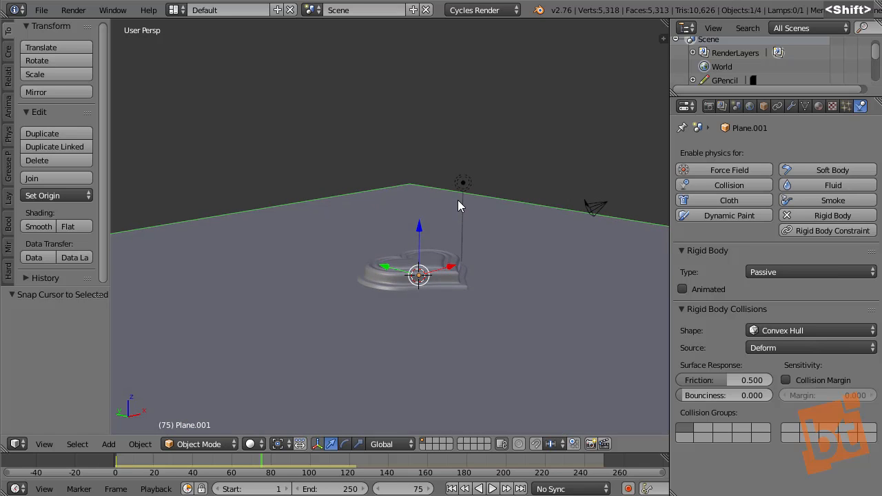
# Reset the 3D cursor to the world origin and snap the floor plane to it
pyautogui.keyDown('shift'); pyautogui.moveTo(457, 200); pyautogui.dragTo(321, 213, button='middle'); pyautogui.keyUp('shift')
pyautogui.rightClick(295, 214)
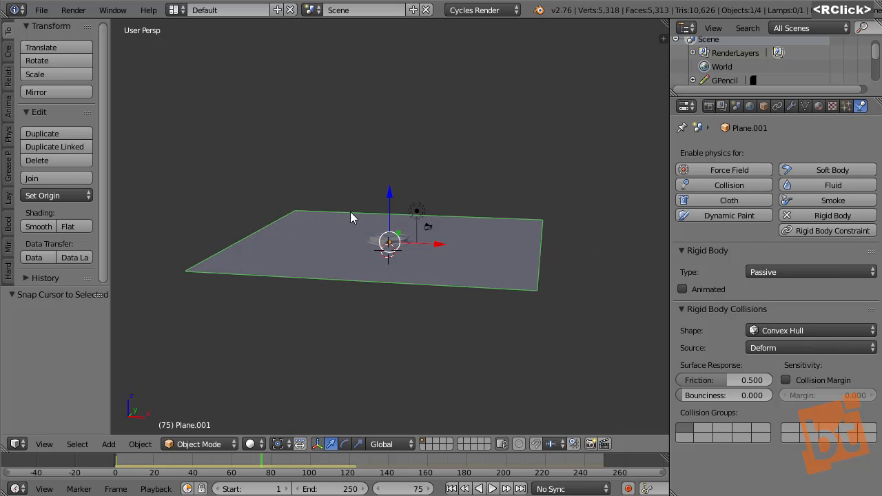
pyautogui.hotkey('shift', 's')
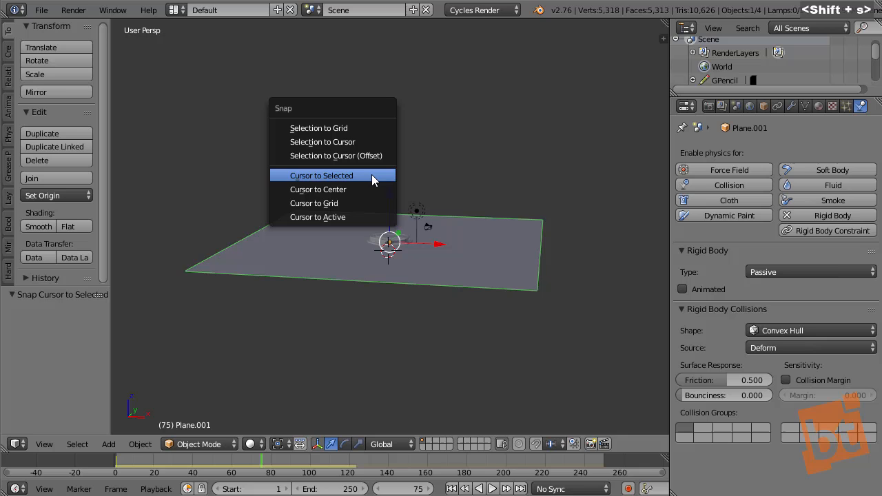
pyautogui.click(348, 143)
pyautogui.keyDown('shift'); pyautogui.moveTo(368, 186); pyautogui.dragTo(400, 222, button='middle'); pyautogui.keyUp('shift')
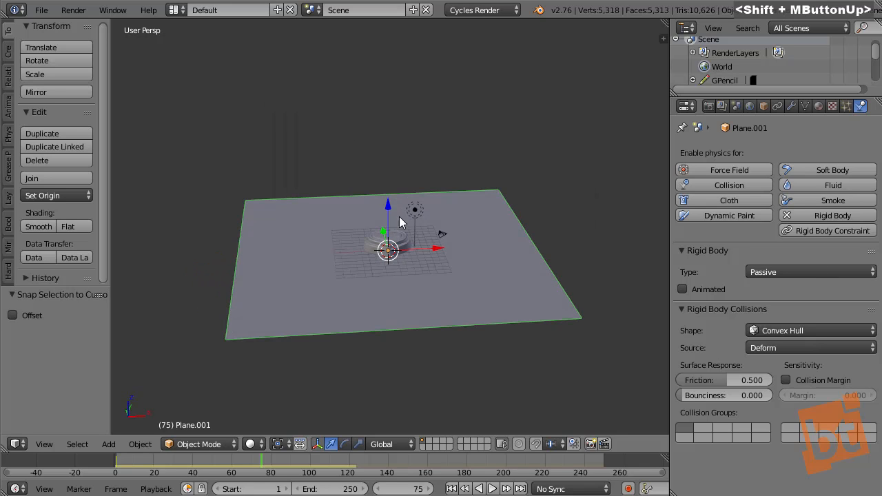
# Enlarge the floor plane uniformly in several passes to about 206 units per side
pyautogui.scroll(2, 398, 255)
pyautogui.rightClick(515, 284)
pyautogui.press('s')
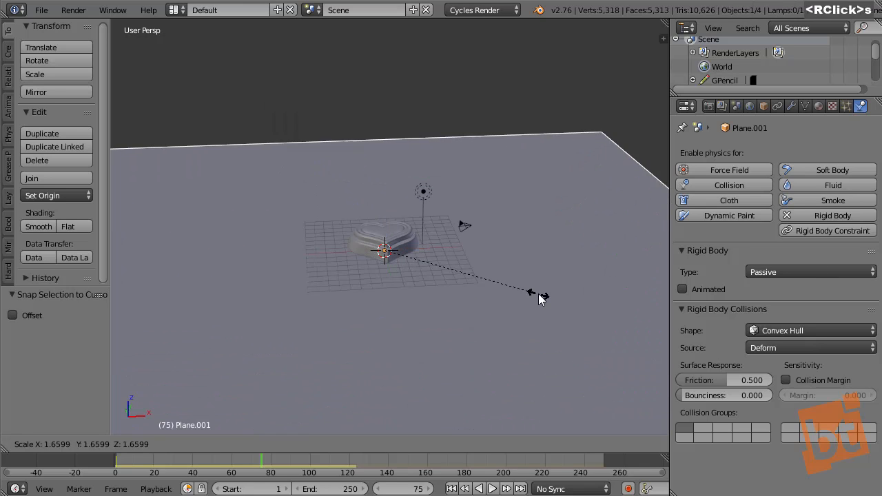
pyautogui.click(538, 294)
pyautogui.press('s')
pyautogui.click(591, 285)
pyautogui.press('s')
pyautogui.click(545, 303)
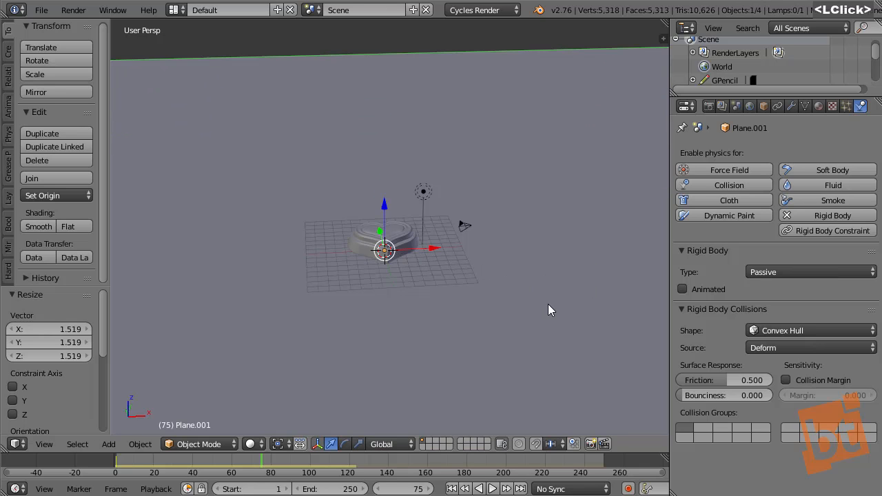
pyautogui.press('s')
pyautogui.click(533, 293)
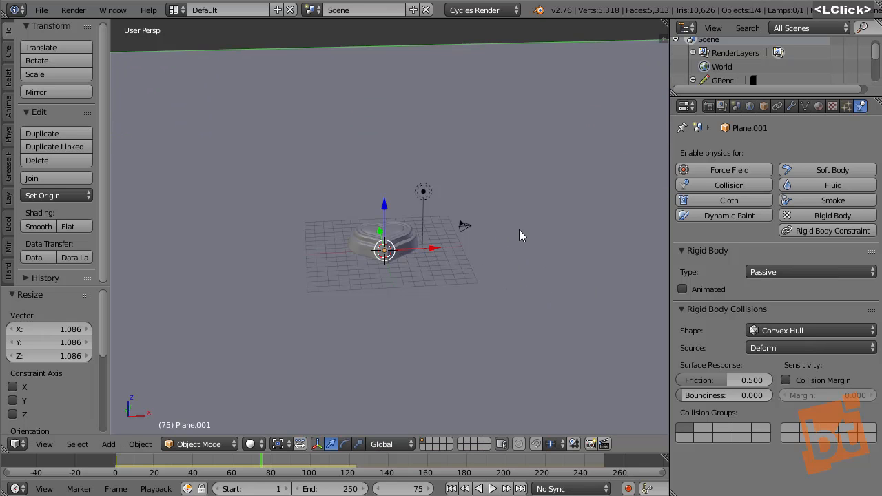
# Apply the scale of the enlarged floor plane
pyautogui.scroll(-6, 519, 235)
pyautogui.scroll(-1, 492, 261)
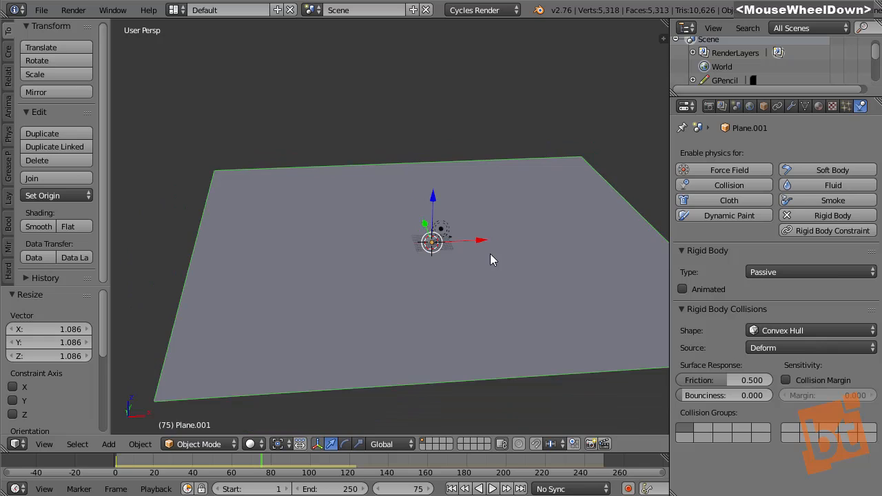
pyautogui.scroll(1, 490, 260)
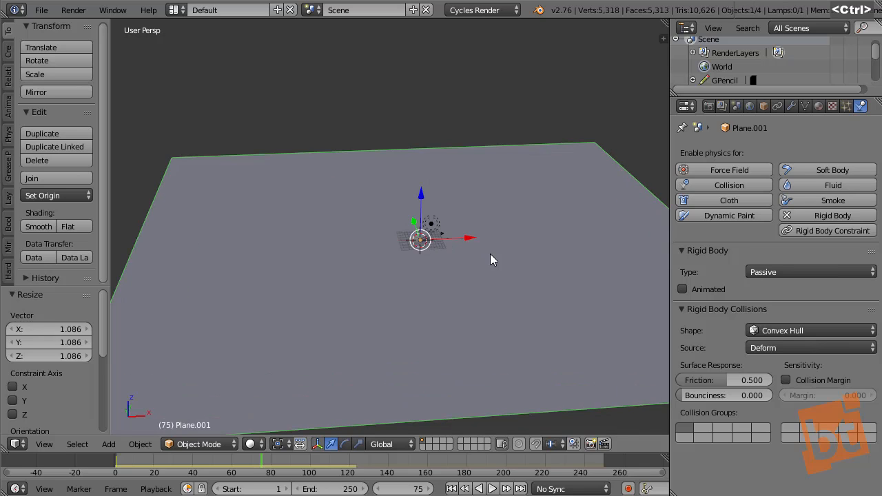
pyautogui.hotkey('ctrl', 'a')
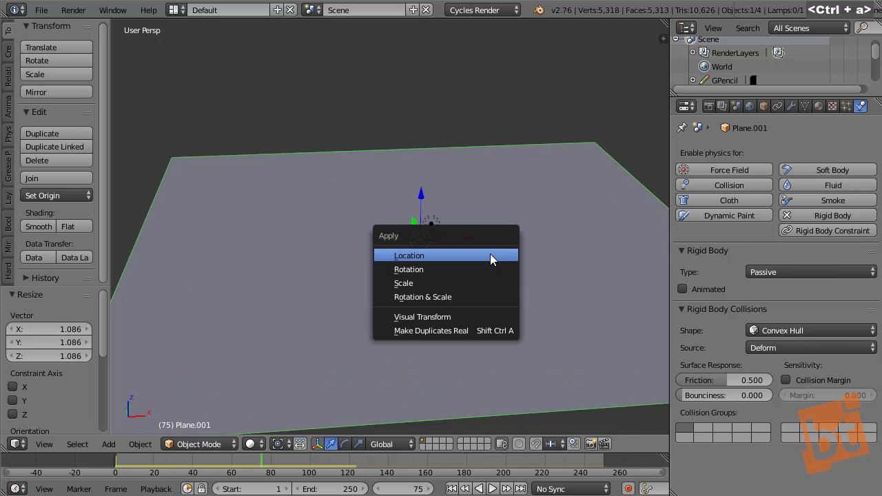
pyautogui.click(454, 284)
# Show the heart's transform properties, examine its location, rotation and scale values, and try scaling it
pyautogui.scroll(6, 419, 246)
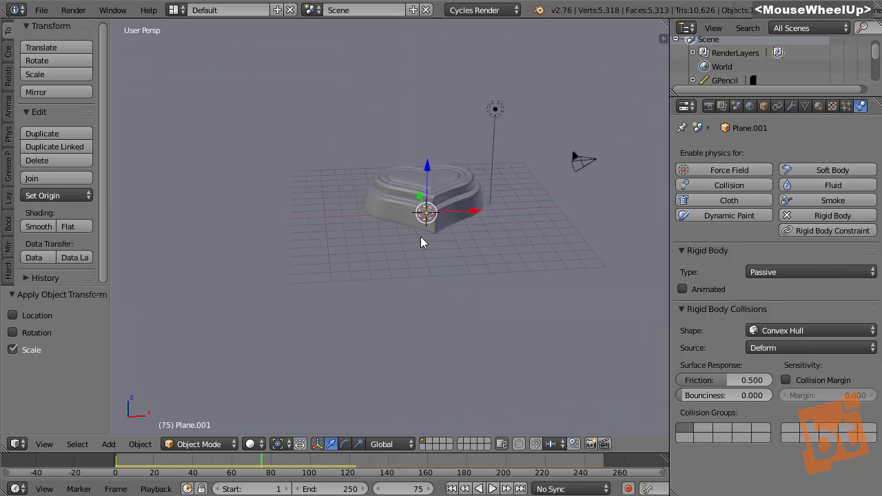
pyautogui.keyDown('shift'); pyautogui.moveTo(386, 197); pyautogui.dragTo(403, 205, button='middle'); pyautogui.keyUp('shift')
pyautogui.rightClick(379, 170)
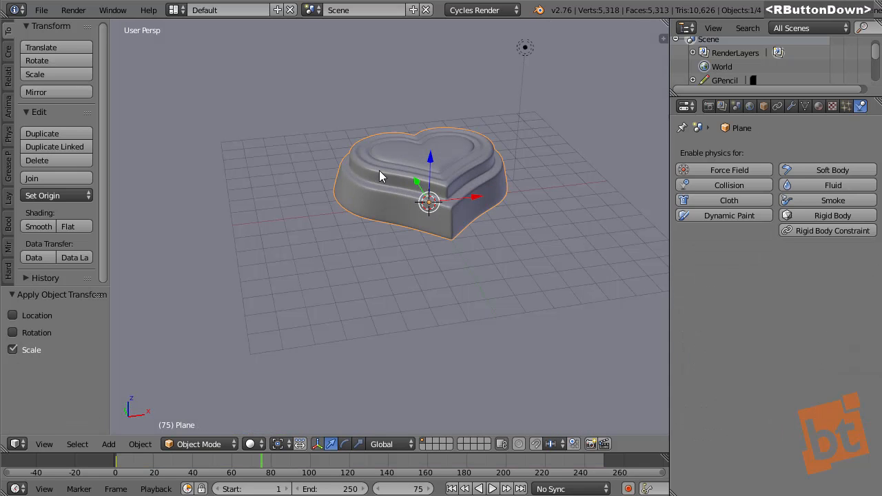
pyautogui.press('n')
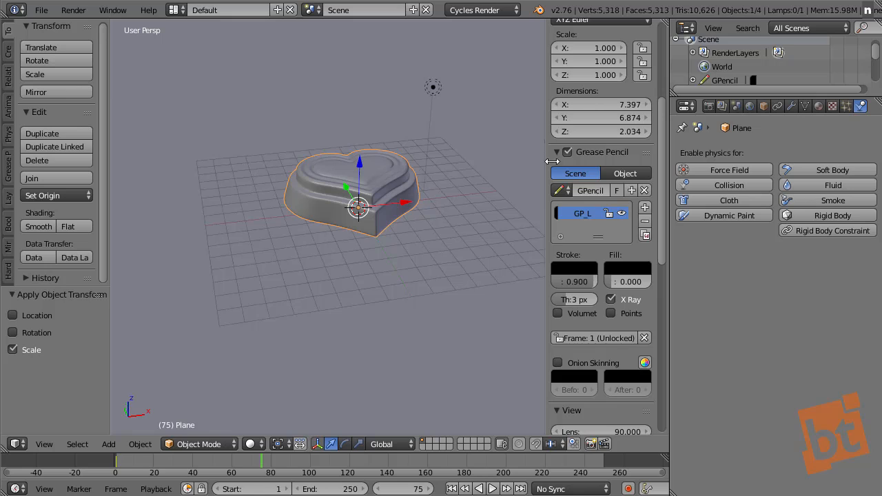
pyautogui.moveTo(578, 67); pyautogui.dragTo(584, 193, button='middle')
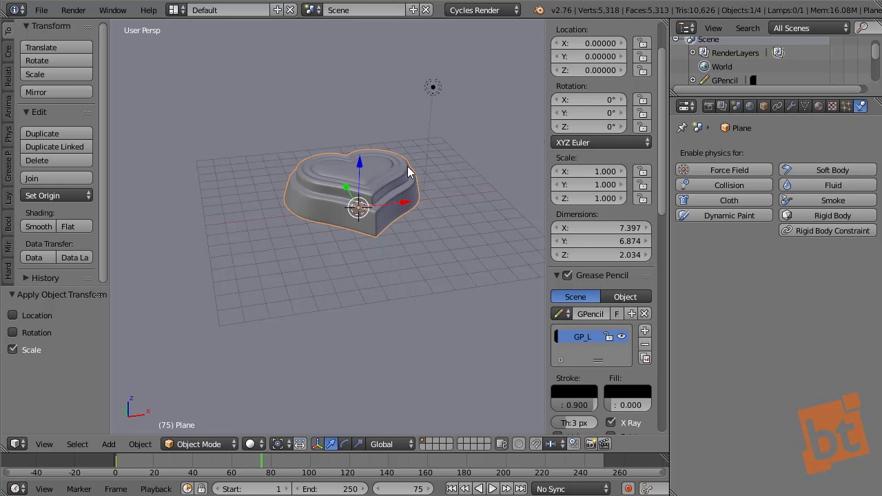
pyautogui.press('s')
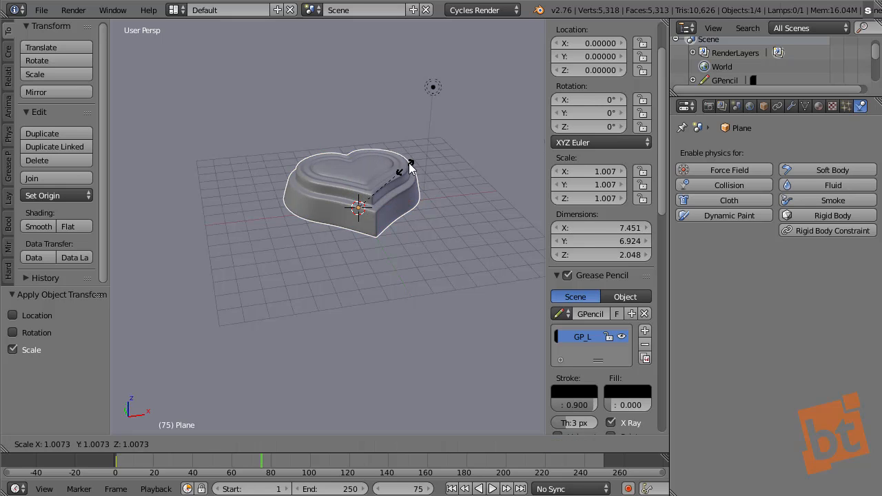
pyautogui.rightClick(441, 136)
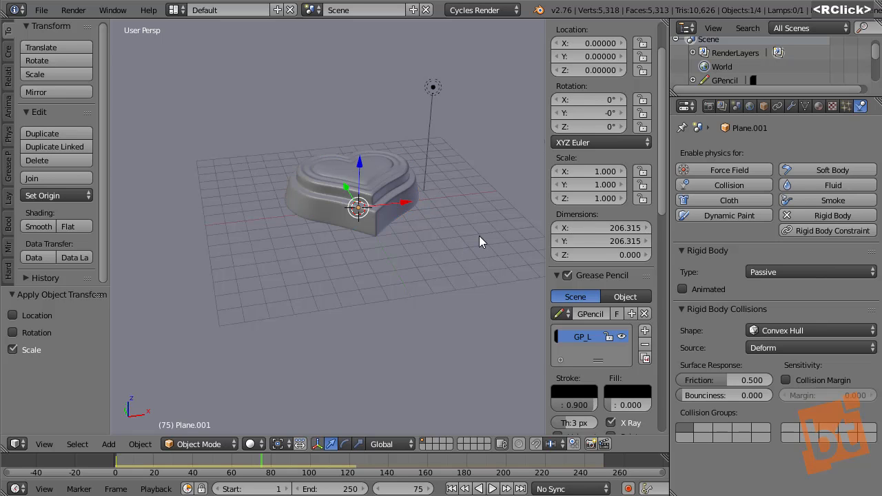
# Scale the floor plane down uniformly by a factor of about 0.702
pyautogui.moveTo(479, 236); pyautogui.dragTo(411, 248, button='middle')
pyautogui.scroll(-3, 446, 248)
pyautogui.press('s')
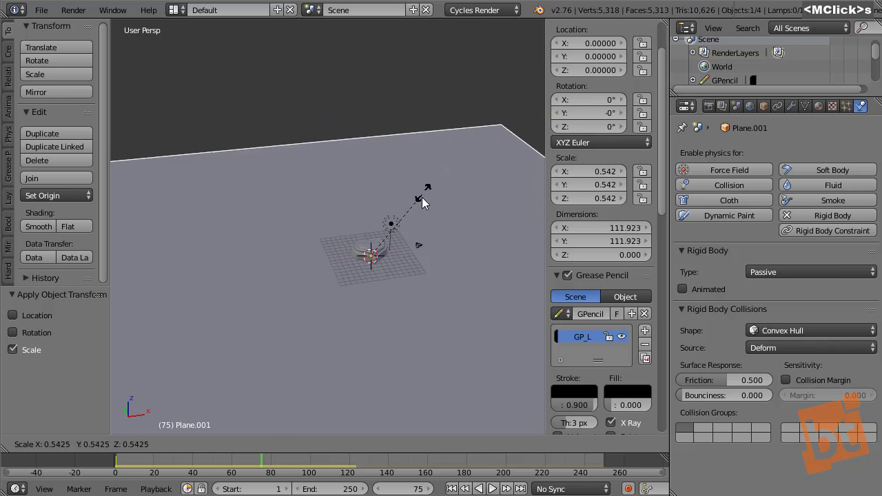
pyautogui.click(437, 173)
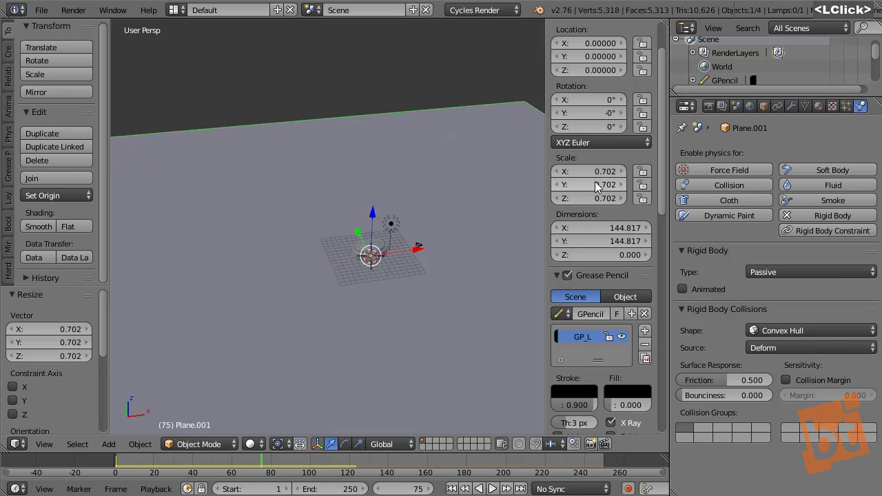
# Apply the scale of the resized floor plane
pyautogui.hotkey('ctrl', 'a')
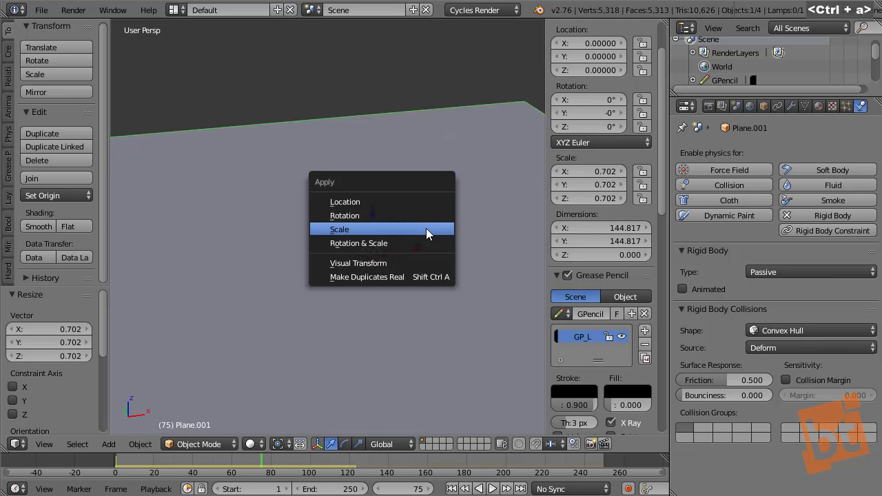
pyautogui.click(426, 228)
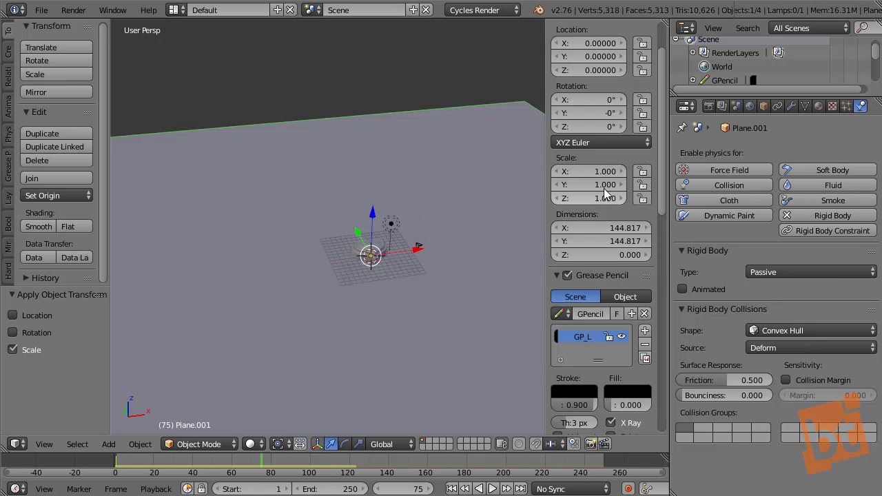
pyautogui.keyDown('shift'); pyautogui.moveTo(313, 306); pyautogui.dragTo(324, 308, button='middle'); pyautogui.keyUp('shift')
pyautogui.scroll(1, 376, 249)
pyautogui.scroll(5, 376, 255)
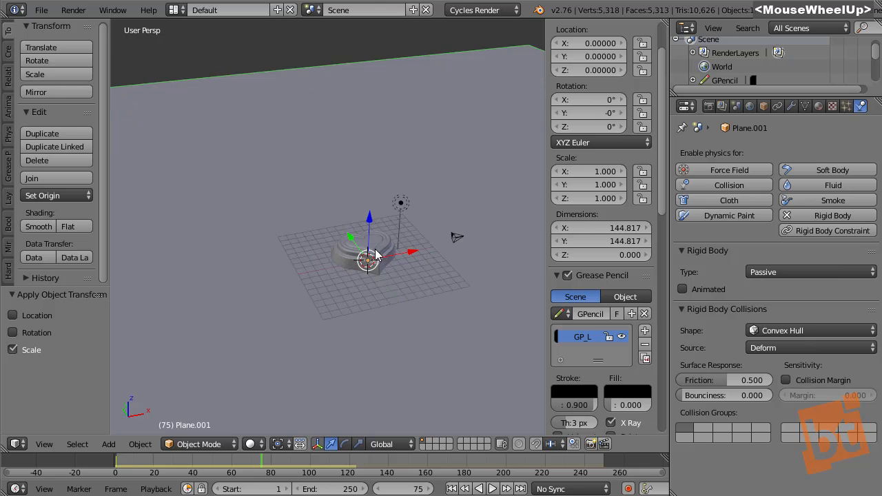
# Move the lamp and camera together to layer 5
pyautogui.rightClick(352, 247)
pyautogui.keyDown('shift'); pyautogui.moveTo(352, 246); pyautogui.dragTo(376, 270, button='middle'); pyautogui.keyUp('shift')
pyautogui.scroll(-6, 368, 251)
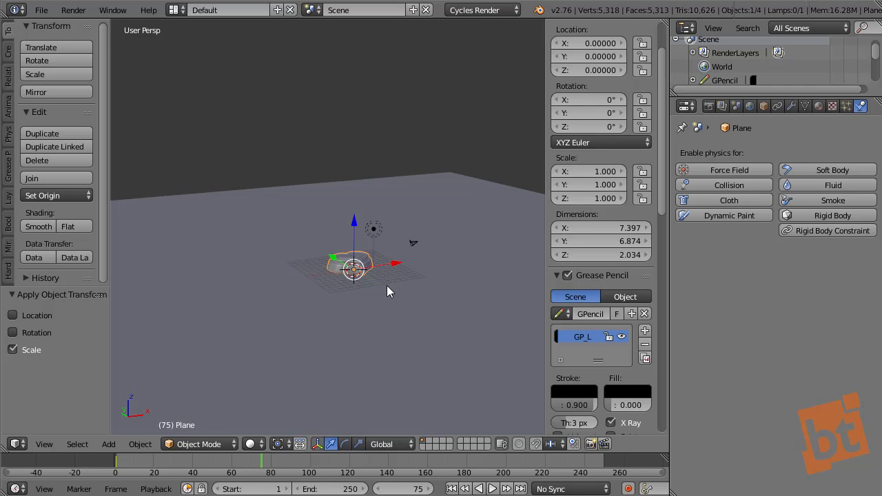
pyautogui.rightClick(373, 228)
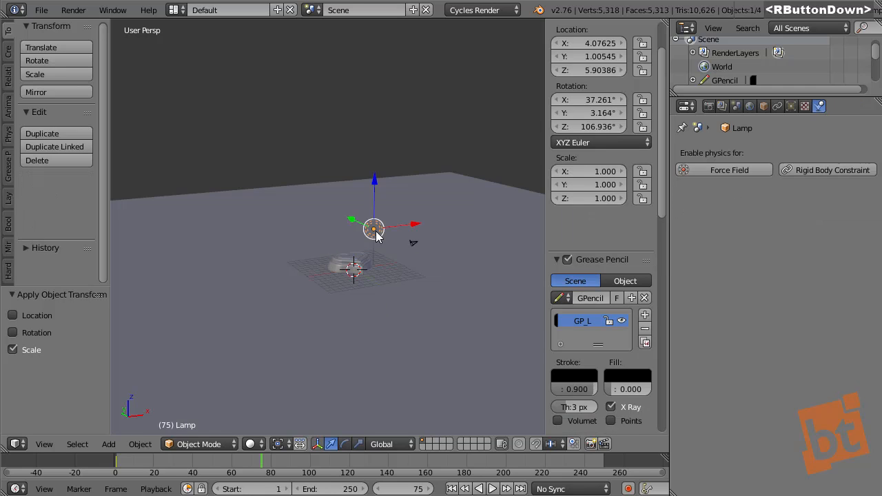
pyautogui.keyDown('shift'); pyautogui.rightClick(413, 243); pyautogui.keyUp('shift')
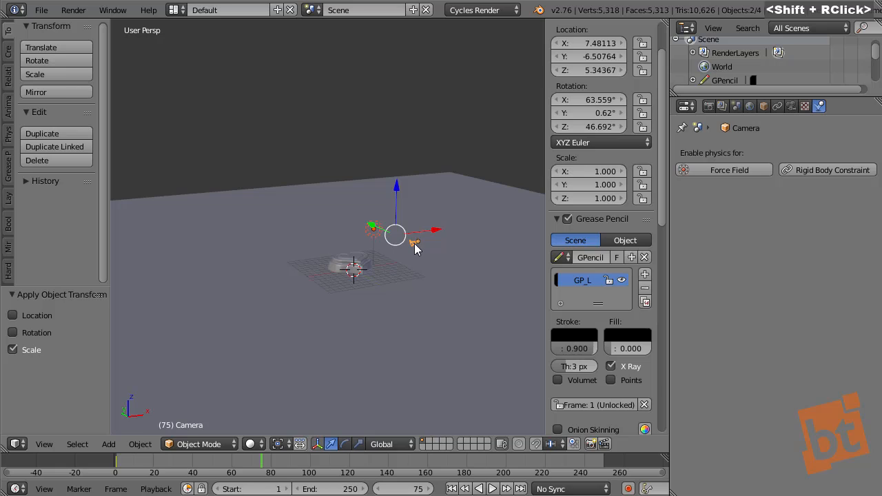
pyautogui.press('m')
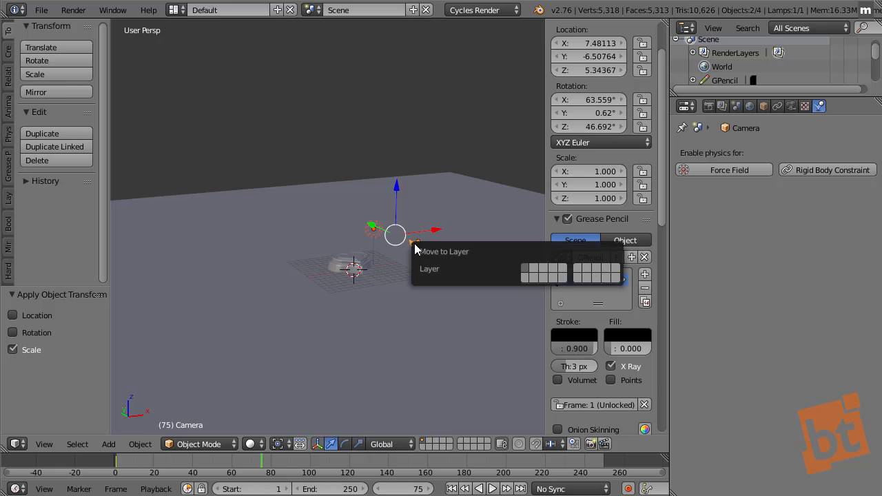
pyautogui.click(563, 268)
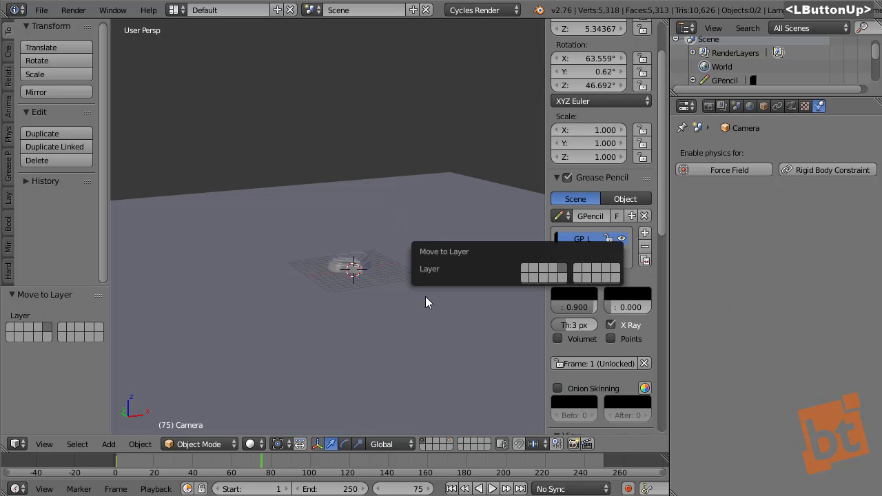
# Move the floor plane to layer 2, leaving only the heart's layer in view
pyautogui.rightClick(411, 220)
pyautogui.rightClick(409, 216)
pyautogui.press('m')
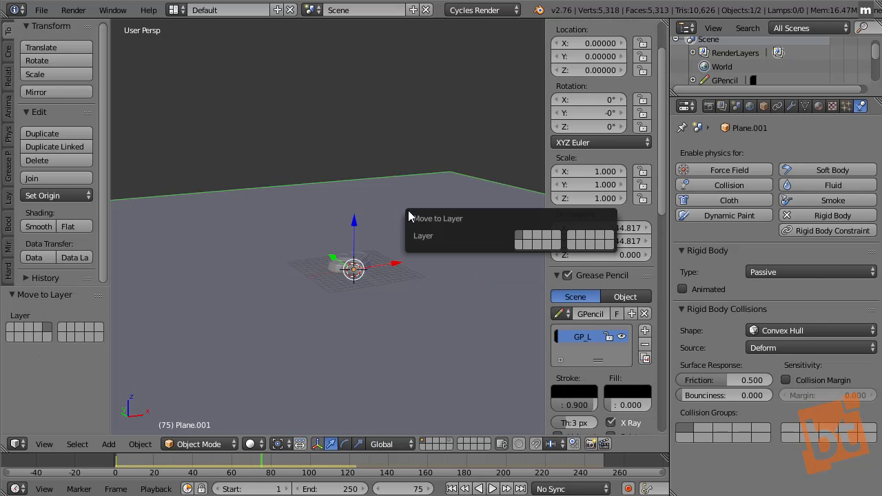
pyautogui.click(527, 238)
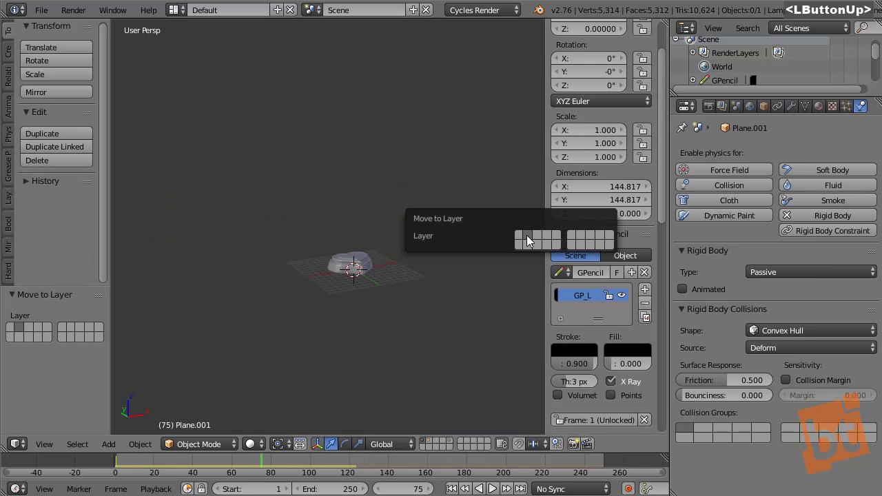
pyautogui.click(430, 443)
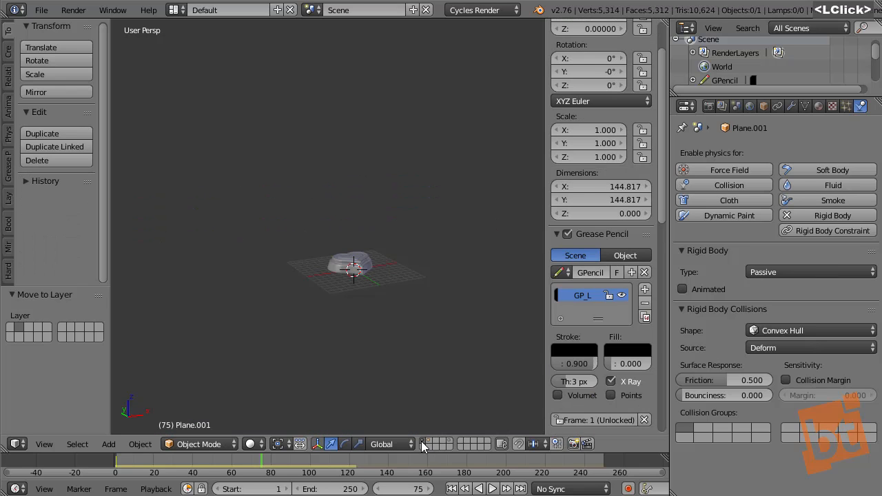
# Duplicate the heart three times, placing the copies above it at staggered positions to form a group of four
pyautogui.rightClick(360, 262)
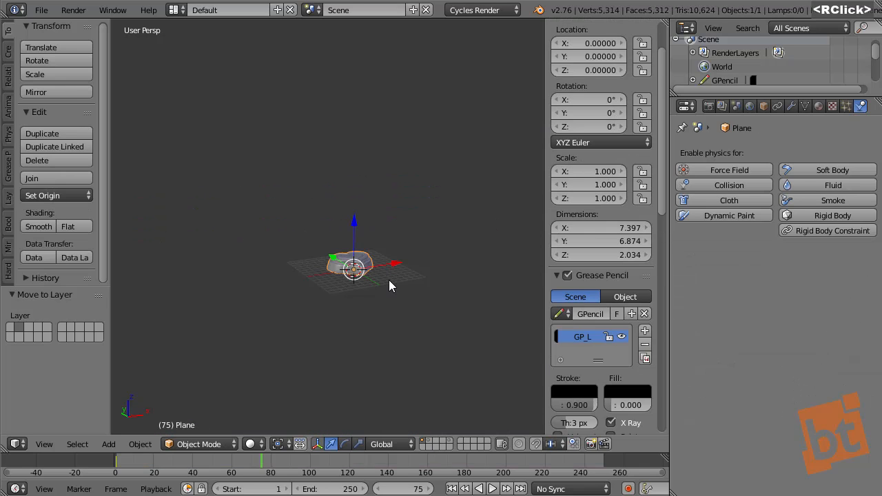
pyautogui.moveTo(389, 280); pyautogui.dragTo(350, 265, button='middle')
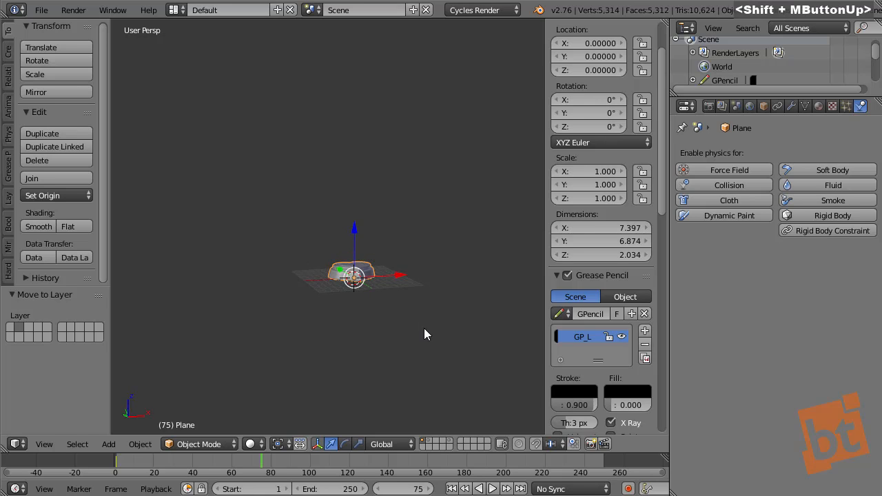
pyautogui.hotkey('shift', 'd')
pyautogui.click(408, 296)
pyautogui.hotkey('shift', 'd')
pyautogui.click(435, 266)
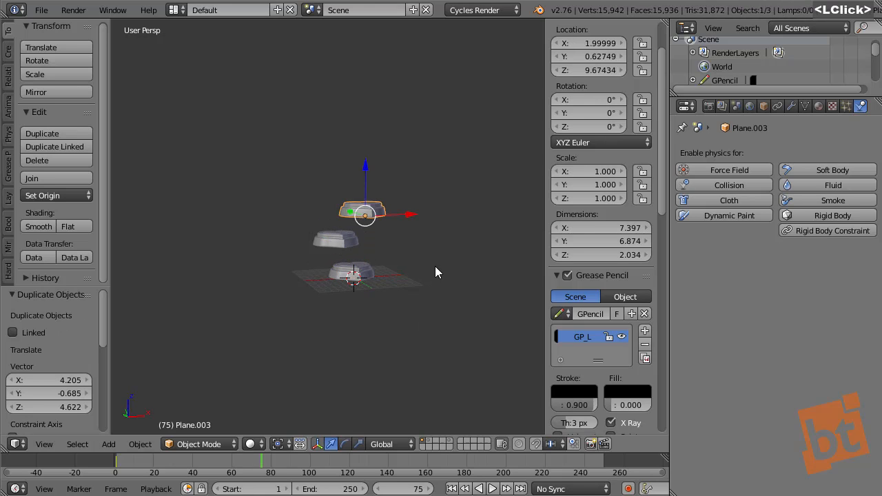
pyautogui.hotkey('shift', 'd')
pyautogui.click(439, 264)
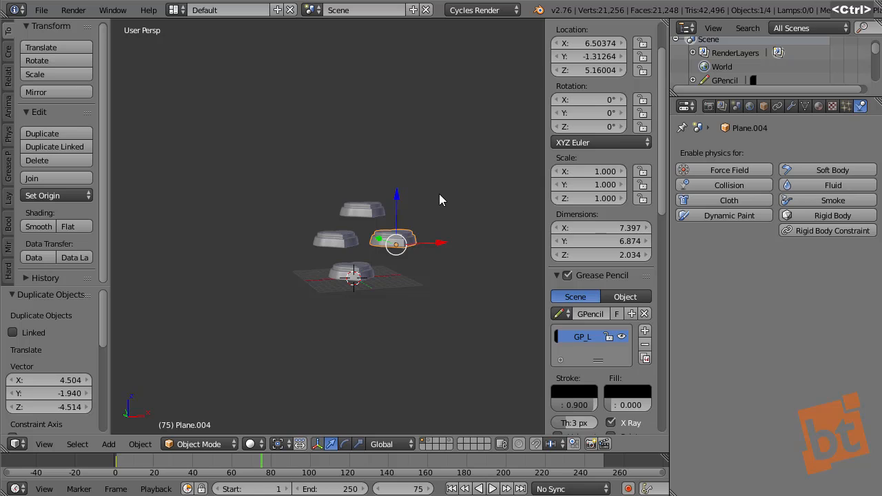
# Select the four hearts and duplicate the group repeatedly above and beside the original, making 28 hearts in total
pyautogui.moveTo(439, 194)
pyautogui.keyDown('ctrl'); pyautogui.mouseDown()
pyautogui.moveTo(344, 161)
pyautogui.moveTo(280, 241)
pyautogui.moveTo(333, 342)
pyautogui.moveTo(439, 262)
pyautogui.mouseUp(); pyautogui.keyUp('ctrl')
pyautogui.hotkey('shift', 'd')
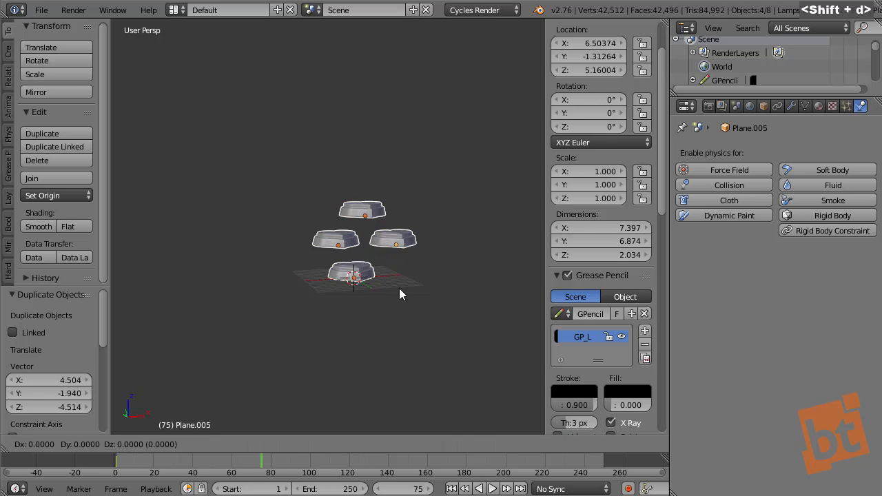
pyautogui.click(338, 283)
pyautogui.hotkey('shift', 'd')
pyautogui.click(394, 205)
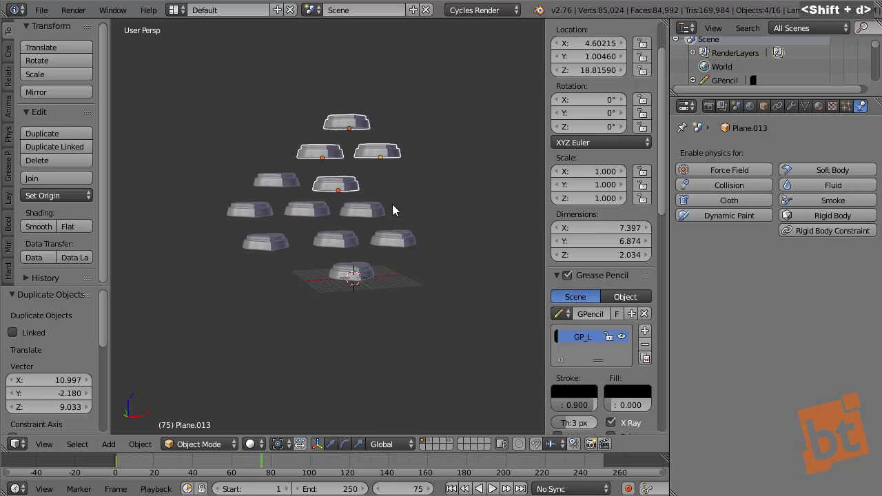
pyautogui.hotkey('shift', 'd')
pyautogui.click(420, 118)
pyautogui.hotkey('shift', 'd')
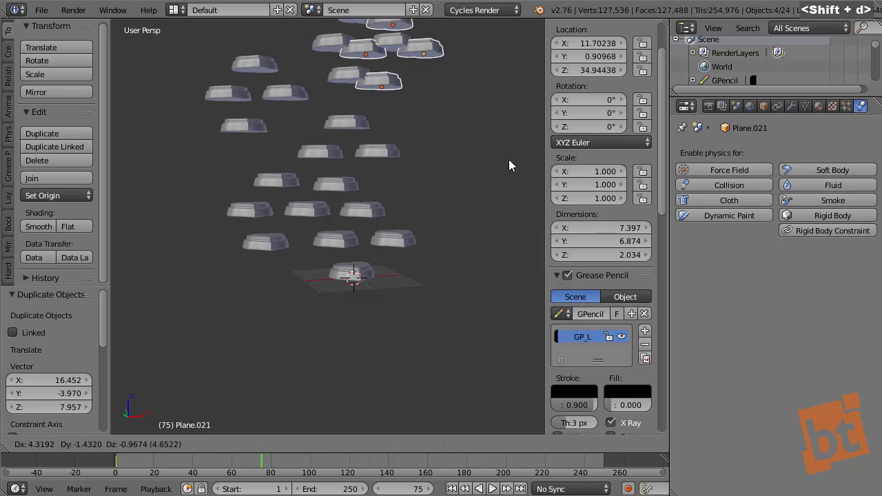
pyautogui.click(510, 186)
pyautogui.hotkey('shift', 'd')
pyautogui.click(524, 271)
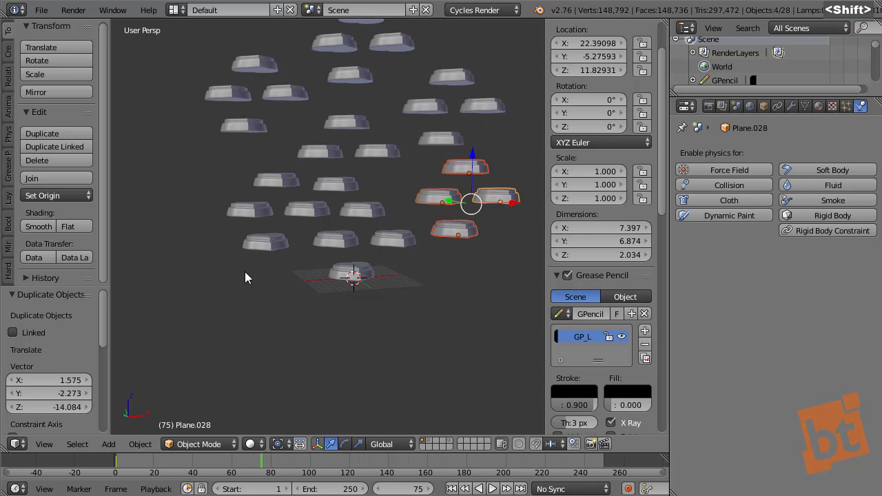
# Select all 28 hearts and duplicate the whole column twice side by side along the Y direction
pyautogui.press('a')
pyautogui.keyDown('shift'); pyautogui.moveTo(246, 276); pyautogui.dragTo(433, 271, button='middle'); pyautogui.keyUp('shift')
pyautogui.press('a')
pyautogui.scroll(-3, 414, 272)
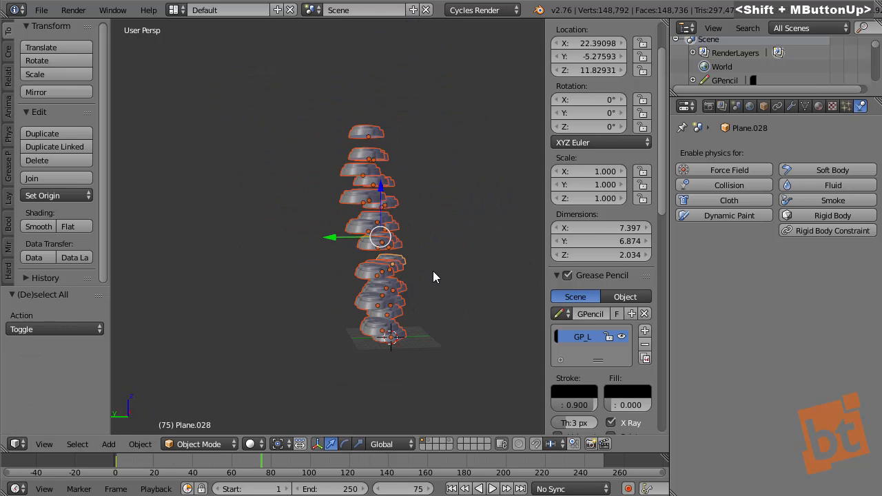
pyautogui.hotkey('shift', 'd')
pyautogui.click(483, 257)
pyautogui.hotkey('shift', 'd')
pyautogui.click(525, 207)
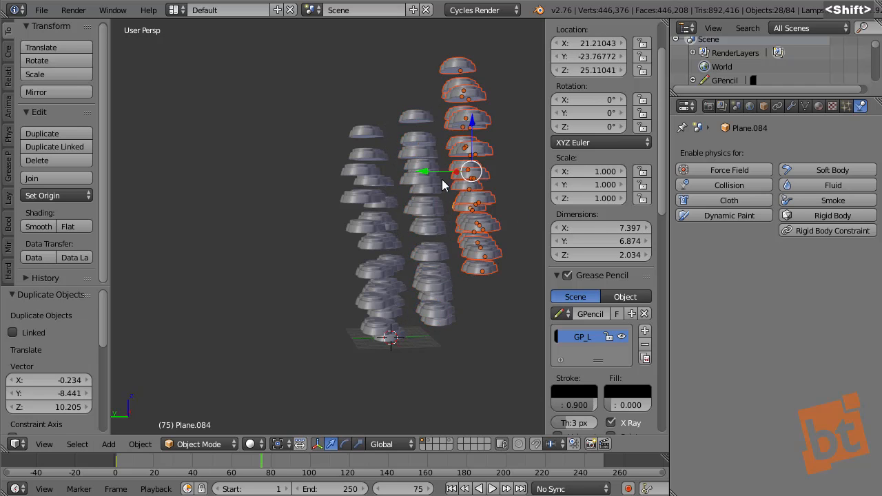
# Select all 84 hearts and duplicate the full set twice, stacking each copy above the previous one
pyautogui.press('a')
pyautogui.press('a')
pyautogui.scroll(-2, 413, 230)
pyautogui.scroll(-1, 413, 230)
pyautogui.hotkey('shift', 'd')
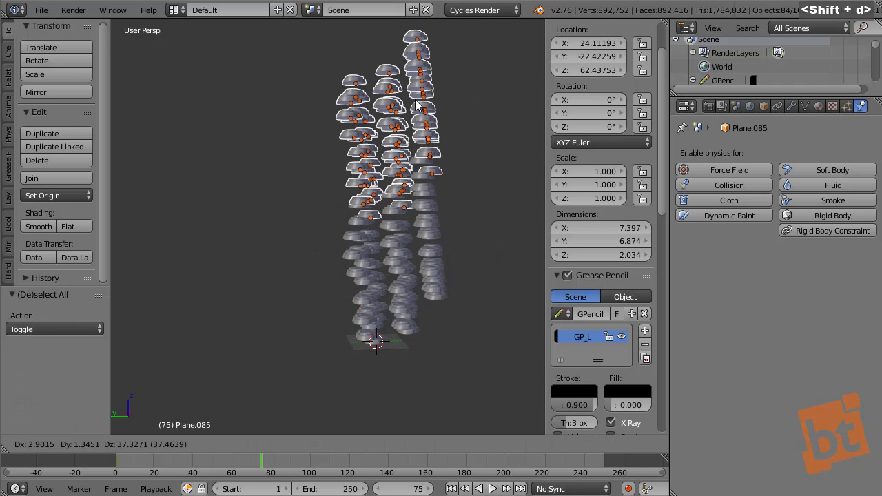
pyautogui.click(404, 67)
pyautogui.keyDown('shift'); pyautogui.moveTo(425, 112); pyautogui.dragTo(398, 165, button='middle'); pyautogui.keyUp('shift')
pyautogui.scroll(-2, 397, 164)
pyautogui.hotkey('shift', 'd')
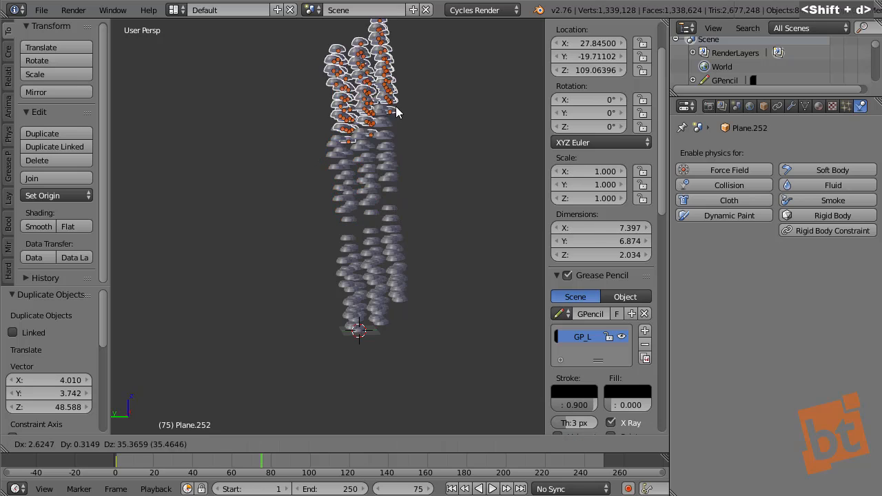
pyautogui.click(388, 100)
# Raise all the hearts together about 4 units along the global Z axis and deselect them
pyautogui.press('a')
pyautogui.keyDown('shift'); pyautogui.moveTo(414, 142); pyautogui.dragTo(333, 254, button='middle'); pyautogui.keyUp('shift')
pyautogui.scroll(-1, 316, 200)
pyautogui.scroll(1, 315, 201)
pyautogui.scroll(1, 316, 200)
pyautogui.scroll(-1, 320, 202)
pyautogui.press('a')
pyautogui.press('a')
pyautogui.press('a')
pyautogui.press('g')
pyautogui.press('z')
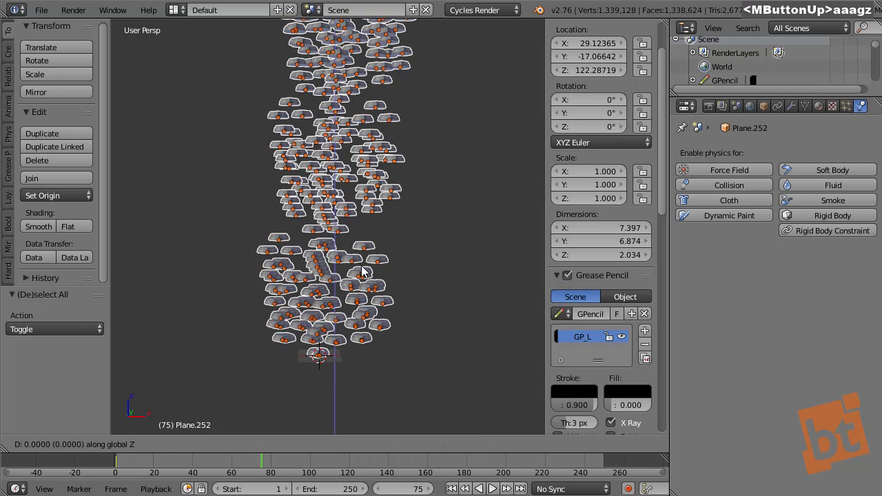
pyautogui.click(361, 262)
pyautogui.press('a')
pyautogui.keyDown('shift'); pyautogui.moveTo(357, 231); pyautogui.dragTo(367, 238, button='middle'); pyautogui.keyUp('shift')
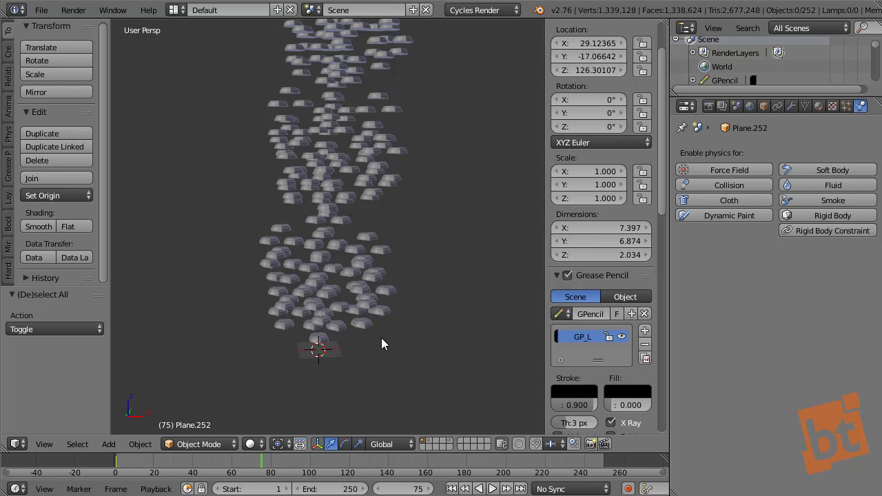
# Examine the spacing of the stacked hearts up close and the arrangement of the whole pile
pyautogui.press('a')
pyautogui.keyDown('shift'); pyautogui.moveTo(372, 201); pyautogui.dragTo(373, 305, button='middle'); pyautogui.keyUp('shift')
pyautogui.keyDown('shift'); pyautogui.moveTo(394, 227); pyautogui.dragTo(426, 225, button='middle'); pyautogui.keyUp('shift')
pyautogui.scroll(3, 411, 195)
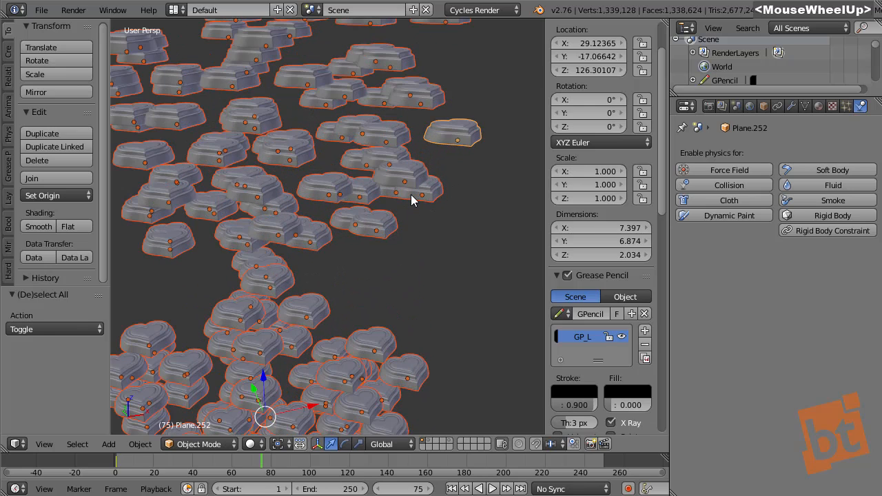
pyautogui.scroll(-1, 411, 199)
pyautogui.scroll(-4, 410, 198)
pyautogui.press('a')
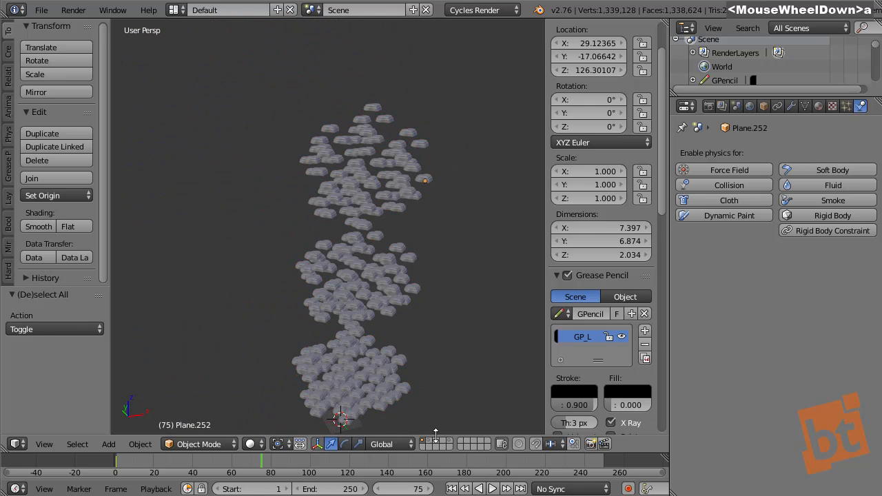
pyautogui.moveTo(427, 318); pyautogui.dragTo(452, 360, button='middle')
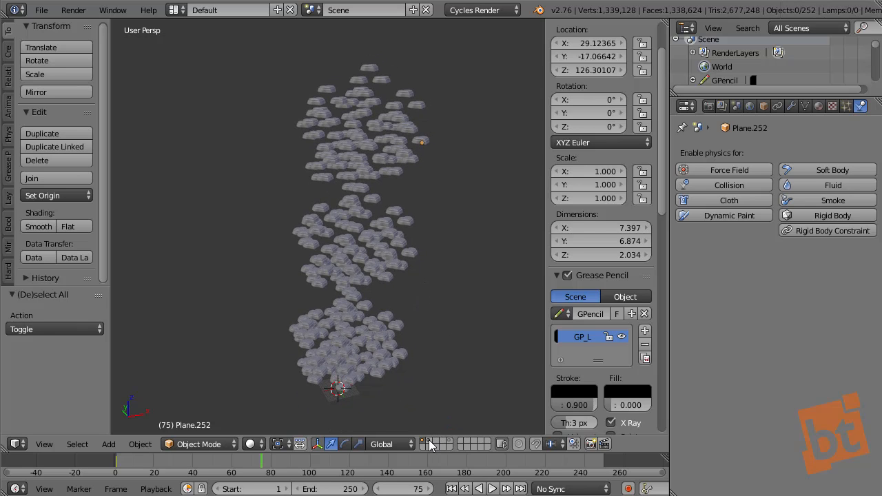
# Show layer 2 with the floor plane together with the hearts' layer
pyautogui.press('shift')
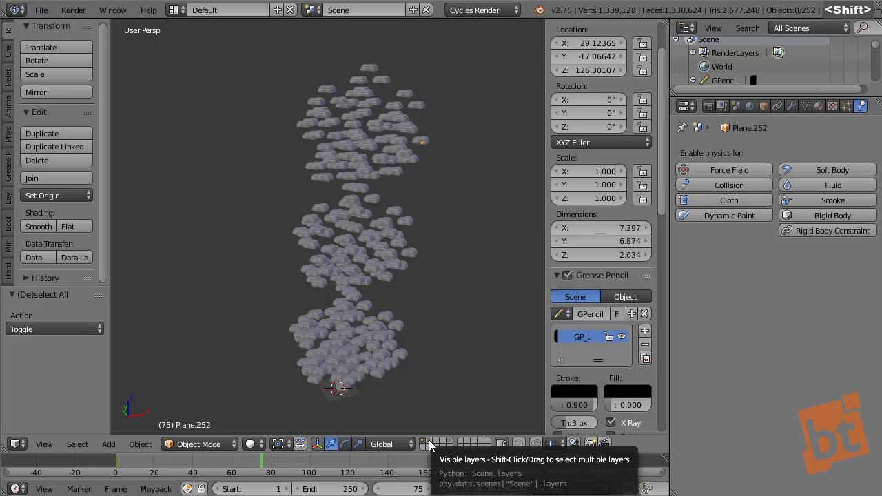
pyautogui.keyDown('shift'); pyautogui.click(429, 440); pyautogui.keyUp('shift')
pyautogui.moveTo(398, 385); pyautogui.dragTo(398, 306, button='middle')
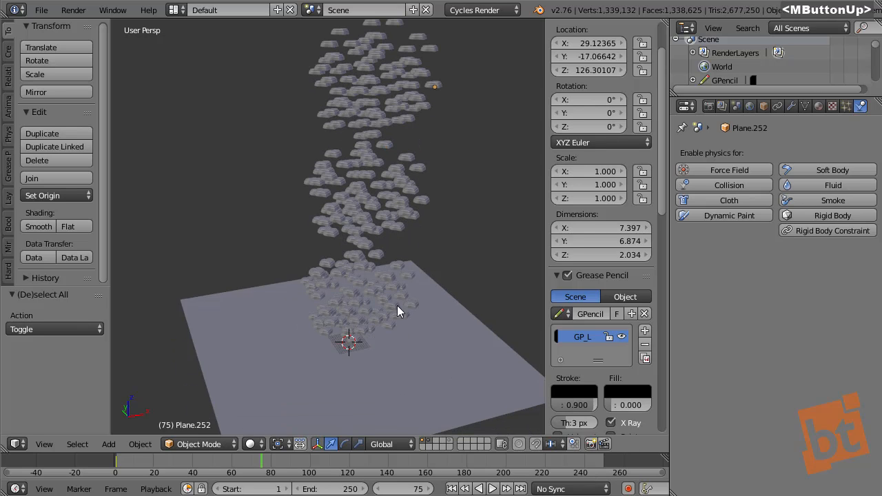
pyautogui.rightClick(406, 359)
pyautogui.rightClick(371, 170)
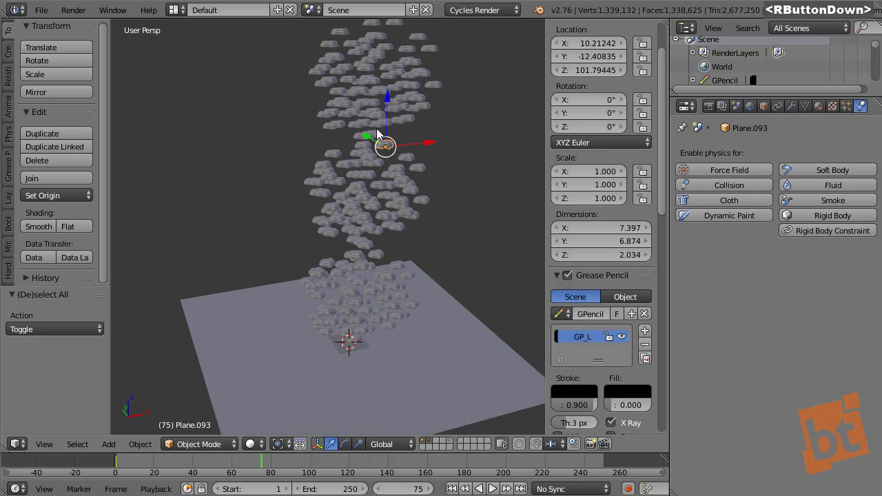
pyautogui.rightClick(364, 165)
pyautogui.press('a')
pyautogui.rightClick(370, 123)
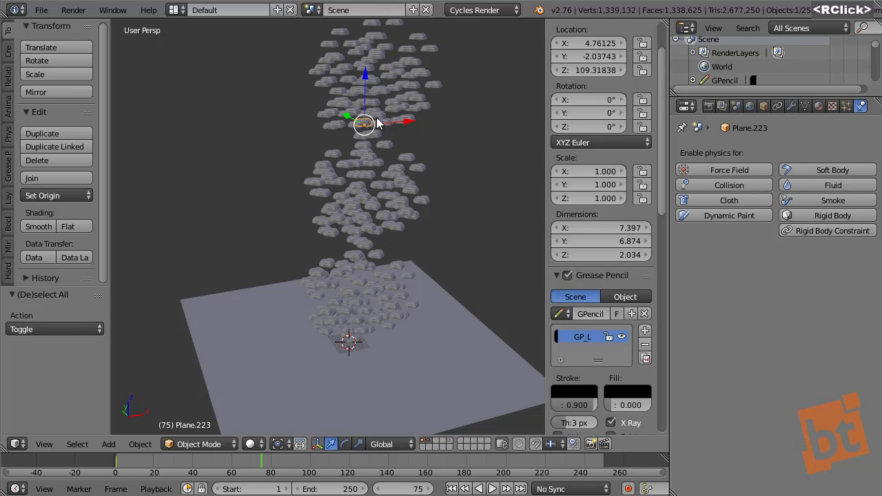
pyautogui.keyDown('shift'); pyautogui.moveTo(376, 118); pyautogui.dragTo(371, 163, button='middle'); pyautogui.keyUp('shift')
pyautogui.scroll(6, 370, 163)
pyautogui.keyDown('shift'); pyautogui.rightClick(371, 164); pyautogui.keyUp('shift')
pyautogui.keyDown('shift'); pyautogui.rightClick(362, 143); pyautogui.keyUp('shift')
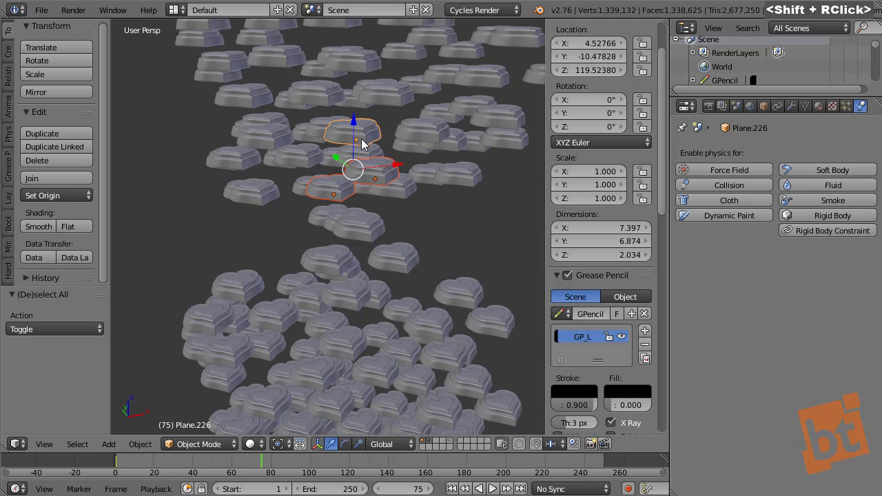
pyautogui.keyDown('shift'); pyautogui.rightClick(324, 90); pyautogui.keyUp('shift')
pyautogui.keyDown('shift'); pyautogui.rightClick(379, 96); pyautogui.keyUp('shift')
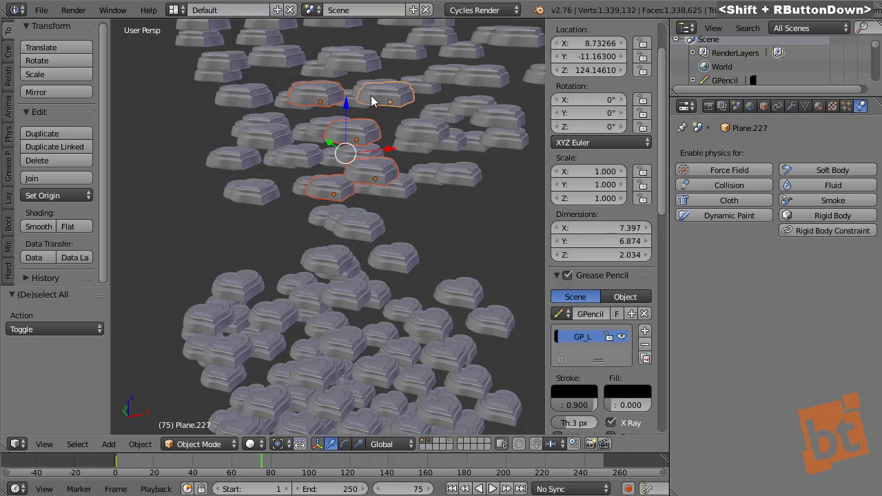
pyautogui.keyDown('shift'); pyautogui.rightClick(426, 74); pyautogui.keyUp('shift')
pyautogui.keyDown('shift'); pyautogui.rightClick(419, 44); pyautogui.keyUp('shift')
pyautogui.keyDown('shift'); pyautogui.rightClick(484, 63); pyautogui.keyUp('shift')
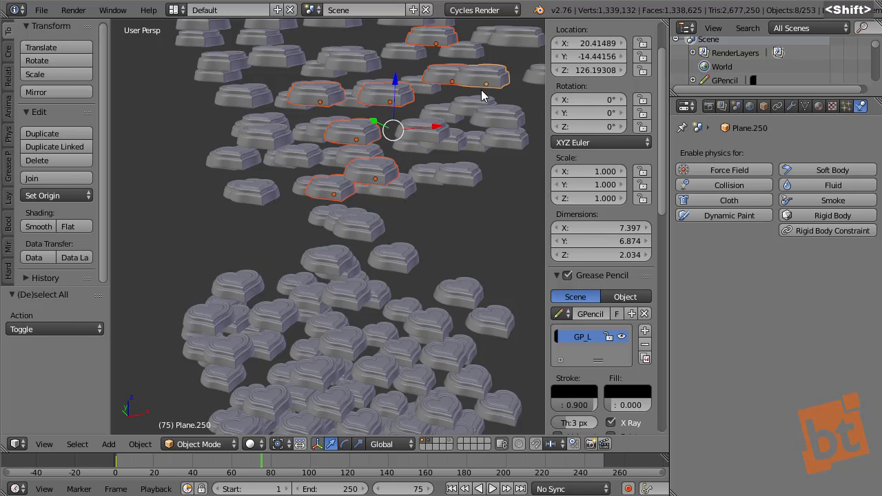
pyautogui.keyDown('shift'); pyautogui.moveTo(482, 93); pyautogui.dragTo(435, 127, button='middle'); pyautogui.keyUp('shift')
pyautogui.keyDown('shift'); pyautogui.rightClick(436, 129); pyautogui.keyUp('shift')
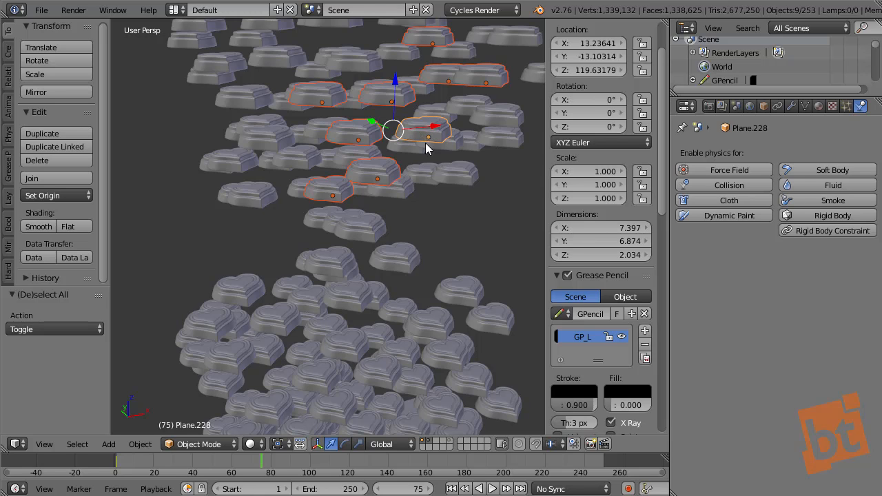
pyautogui.scroll(-5, 393, 311)
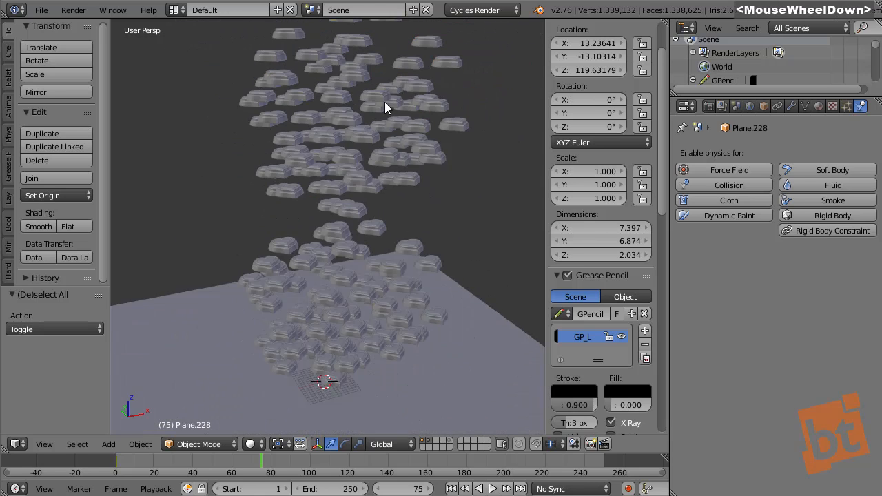
# Select the floor plane and invert the selection so that all the hearts are selected instead
pyautogui.rightClick(376, 329)
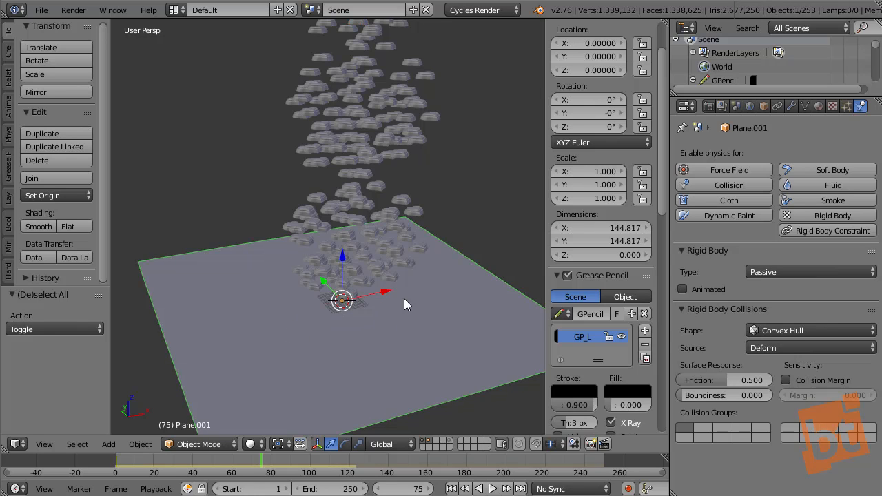
pyautogui.moveTo(404, 298); pyautogui.dragTo(418, 266, button='middle')
pyautogui.scroll(-2, 413, 264)
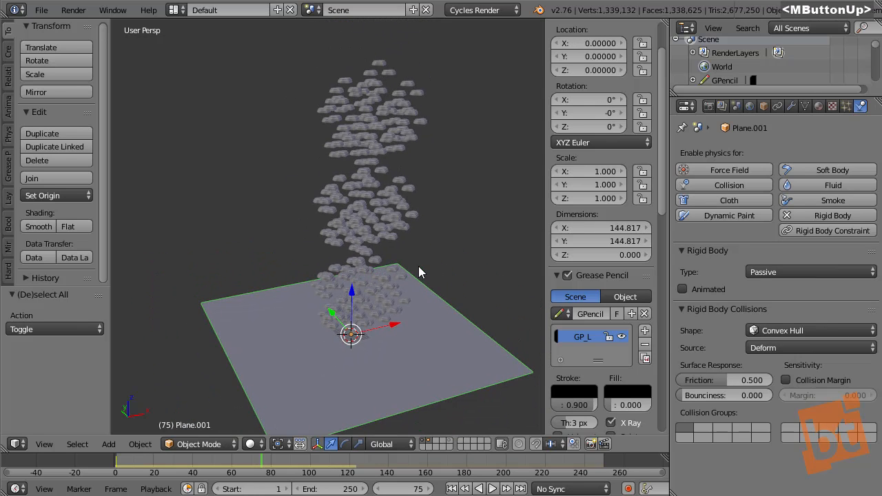
pyautogui.press('ctrl')
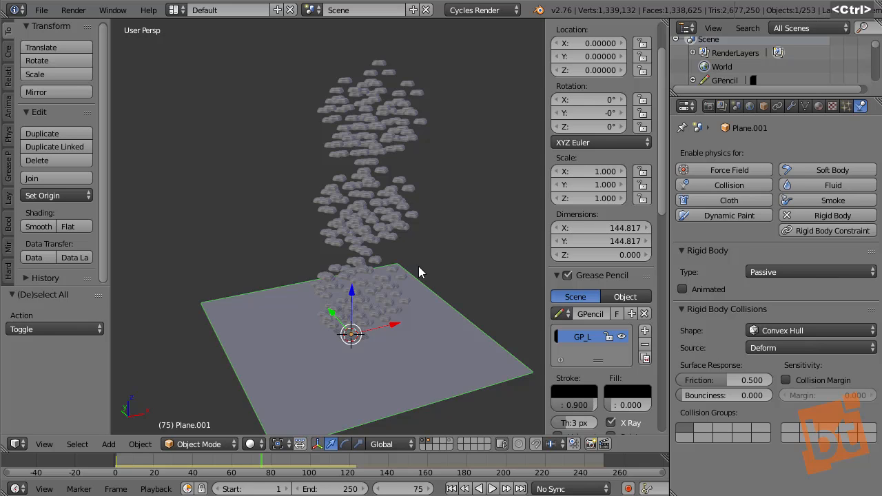
pyautogui.hotkey('ctrl', 'i')
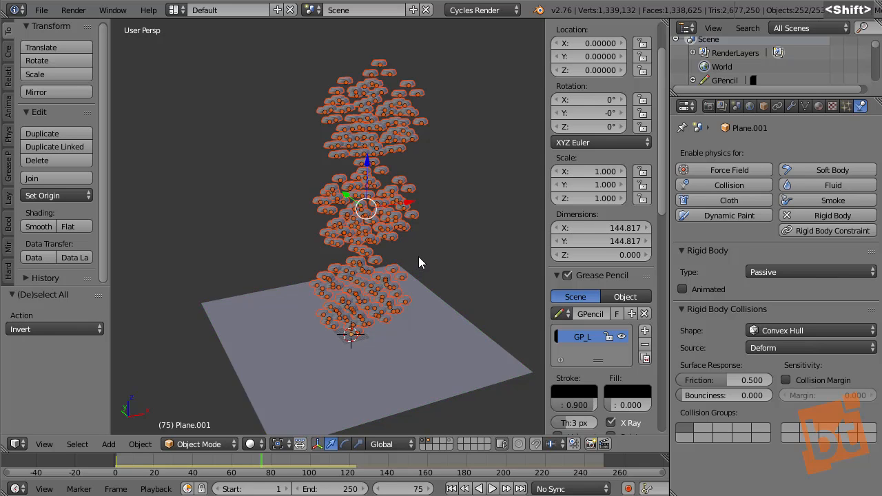
pyautogui.keyDown('shift'); pyautogui.moveTo(418, 257); pyautogui.dragTo(419, 231, button='middle'); pyautogui.keyUp('shift')
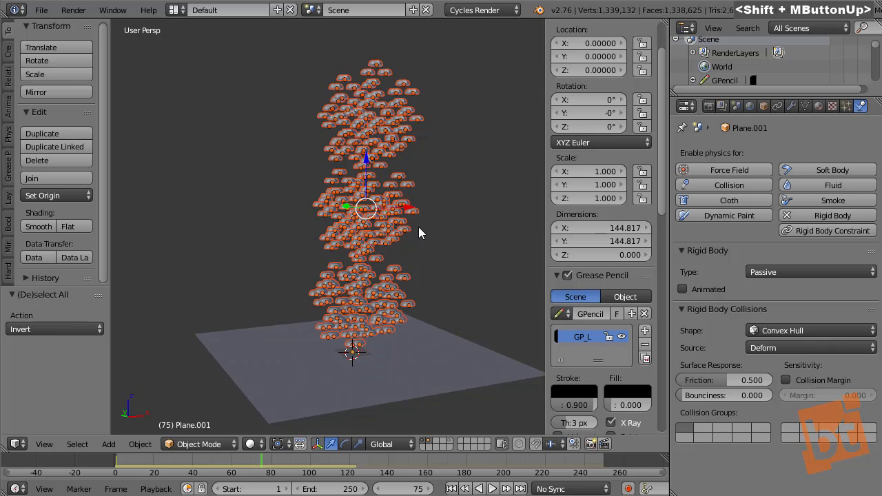
pyautogui.scroll(1, 409, 249)
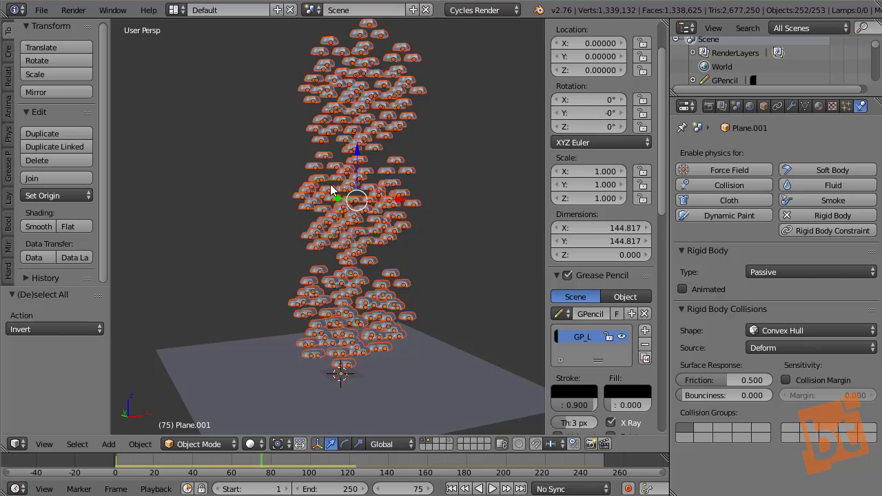
# Make an outer heart of the top stack the active object and add active rigid bodies to all selected hearts
pyautogui.click(8, 135)
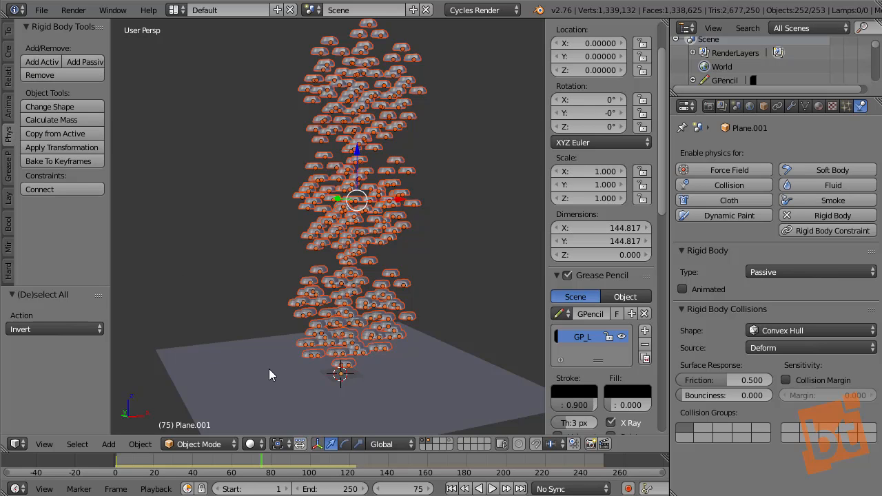
pyautogui.moveTo(348, 386); pyautogui.dragTo(342, 351, button='middle')
pyautogui.scroll(2, 339, 358)
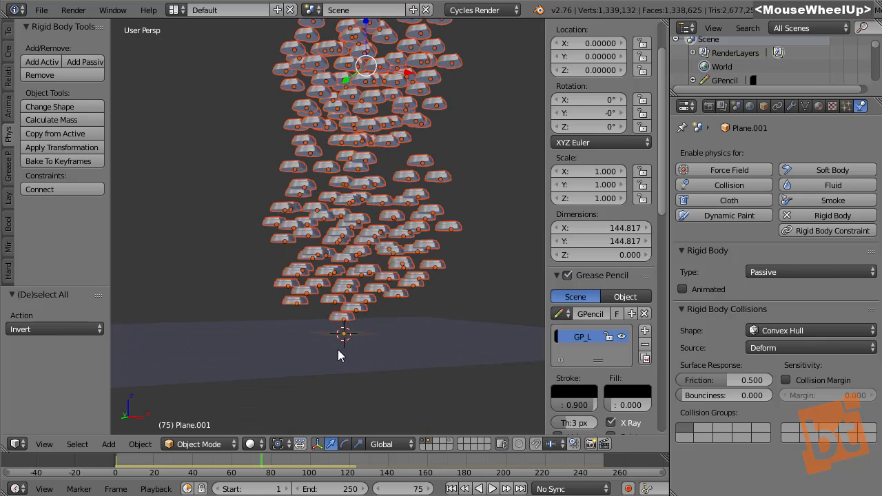
pyautogui.keyDown('shift'); pyautogui.moveTo(397, 207); pyautogui.dragTo(337, 321, button='middle'); pyautogui.keyUp('shift')
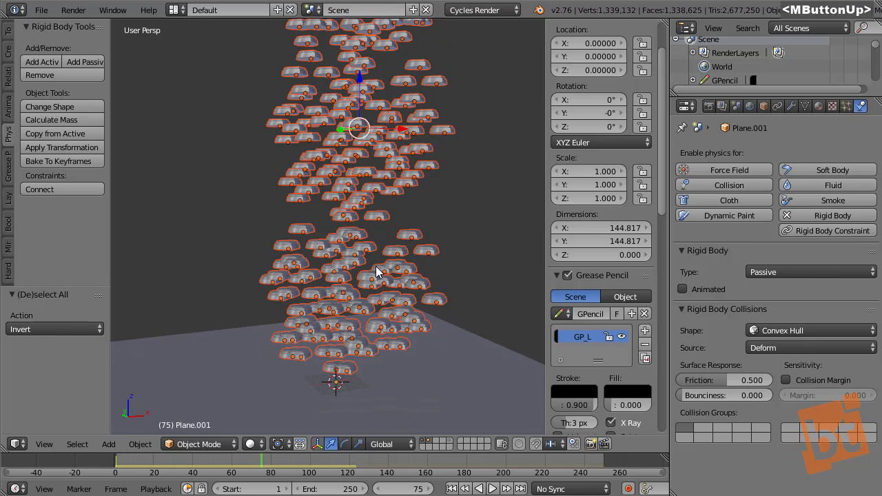
pyautogui.moveTo(424, 202); pyautogui.dragTo(348, 210, button='middle')
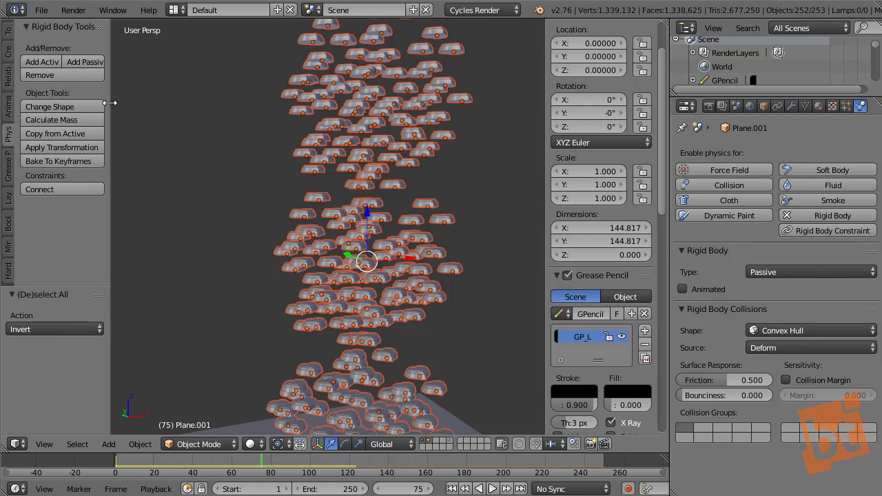
pyautogui.keyDown('shift'); pyautogui.moveTo(452, 143); pyautogui.dragTo(442, 202, button='middle'); pyautogui.keyUp('shift')
pyautogui.scroll(2, 458, 180)
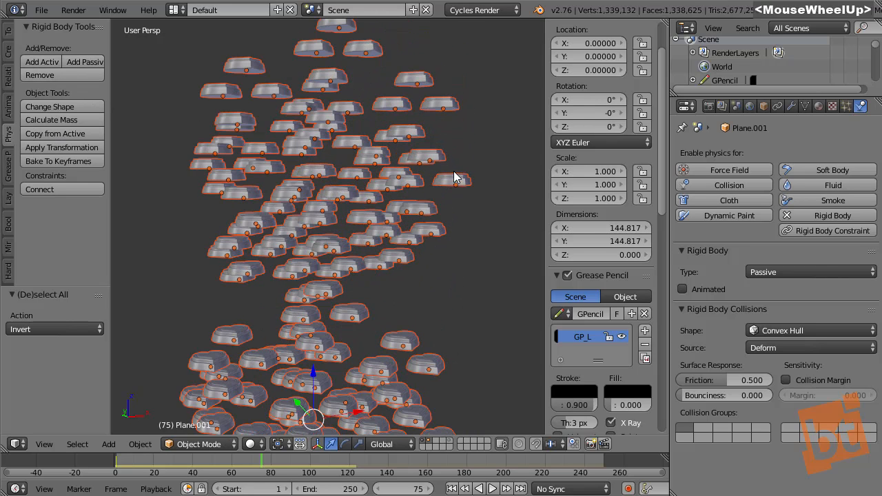
pyautogui.keyDown('shift'); pyautogui.rightClick(451, 182); pyautogui.keyUp('shift')
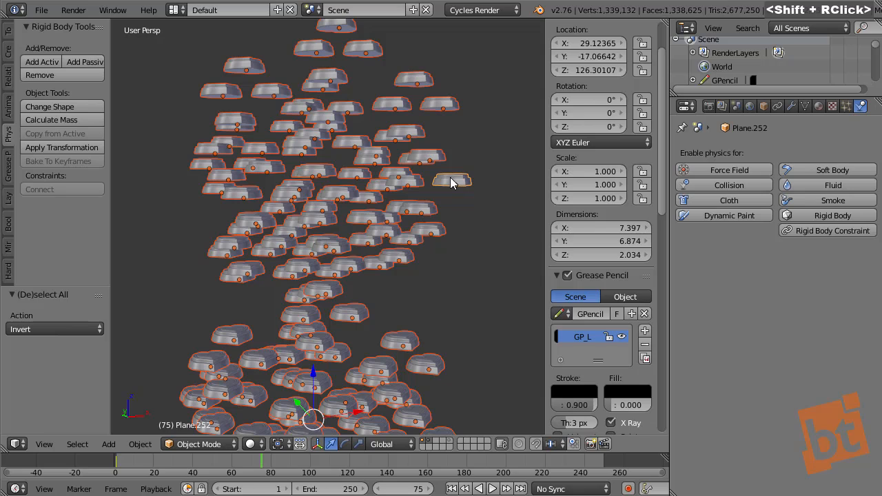
pyautogui.click(41, 63)
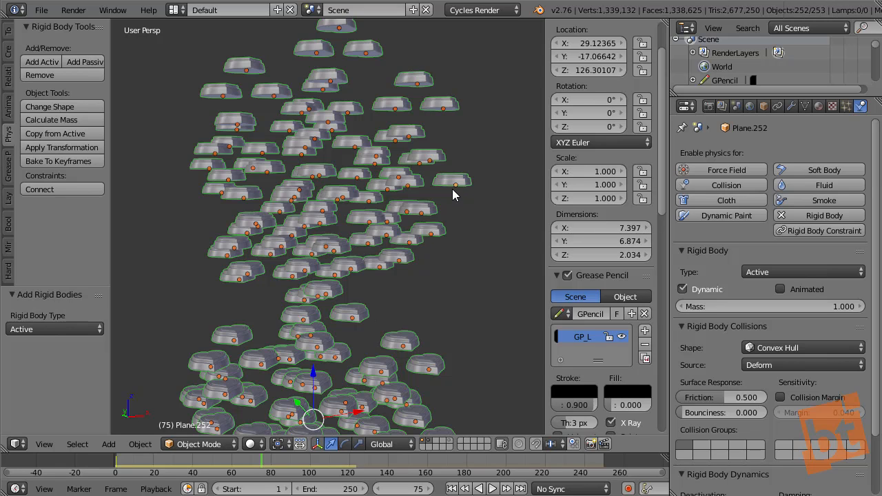
# Set the rigid body collision shape of the active heart to Mesh
pyautogui.click(806, 348)
pyautogui.click(789, 349)
pyautogui.click(790, 242)
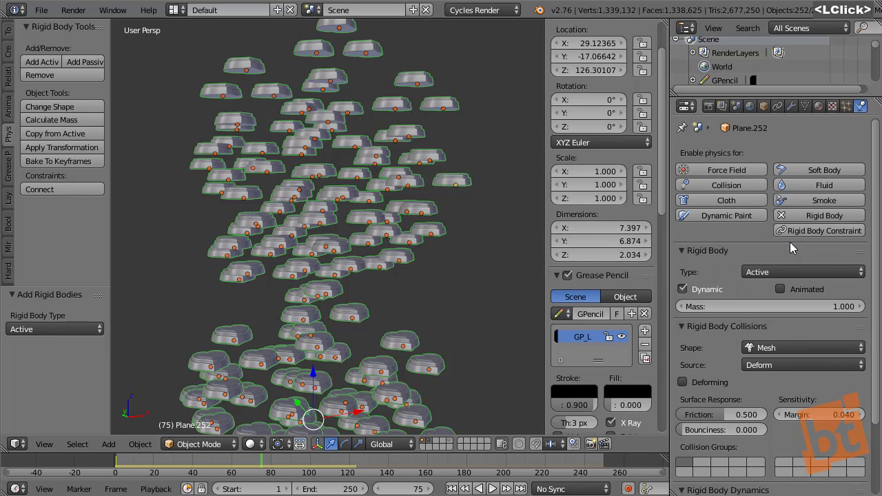
# Check the collision shape of several neighbouring hearts individually
pyautogui.rightClick(440, 158)
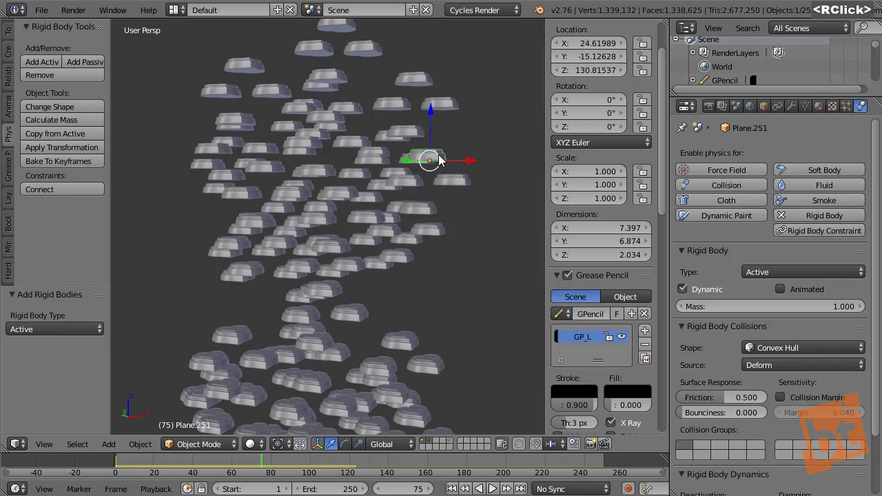
pyautogui.rightClick(399, 179)
pyautogui.rightClick(418, 161)
pyautogui.rightClick(408, 180)
pyautogui.rightClick(415, 156)
pyautogui.rightClick(408, 158)
pyautogui.rightClick(420, 155)
# Select all hearts without the floor plane, make the outer top-stack heart active and choose Mesh as its collision shape
pyautogui.press('a')
pyautogui.press('a')
pyautogui.moveTo(442, 182); pyautogui.dragTo(421, 134, button='middle')
pyautogui.scroll(-4, 417, 289)
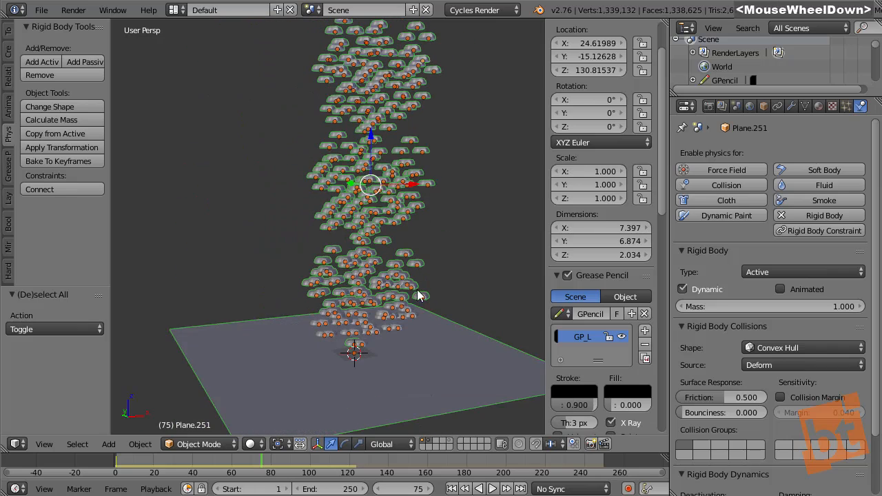
pyautogui.keyDown('shift'); pyautogui.rightClick(455, 348); pyautogui.keyUp('shift')
pyautogui.keyDown('shift'); pyautogui.moveTo(455, 348); pyautogui.dragTo(404, 180, button='middle'); pyautogui.keyUp('shift')
pyautogui.scroll(3, 403, 180)
pyautogui.keyDown('shift'); pyautogui.rightClick(402, 179); pyautogui.keyUp('shift')
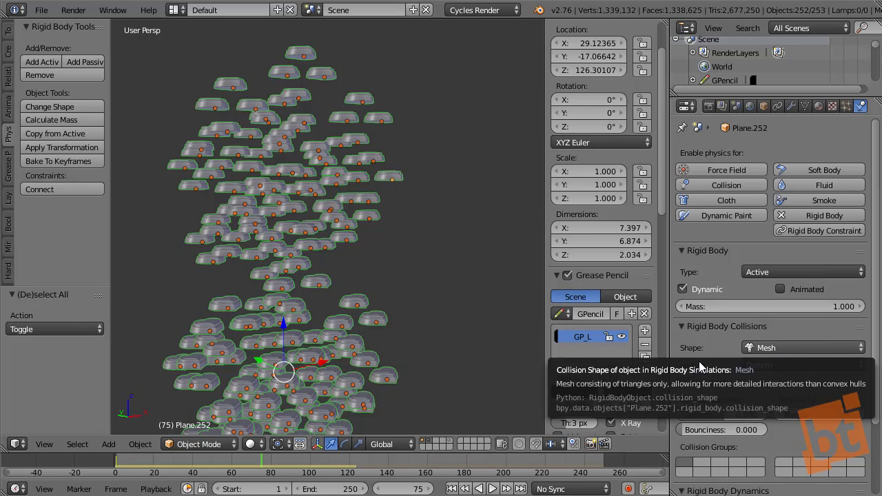
pyautogui.click(775, 347)
pyautogui.click(778, 241)
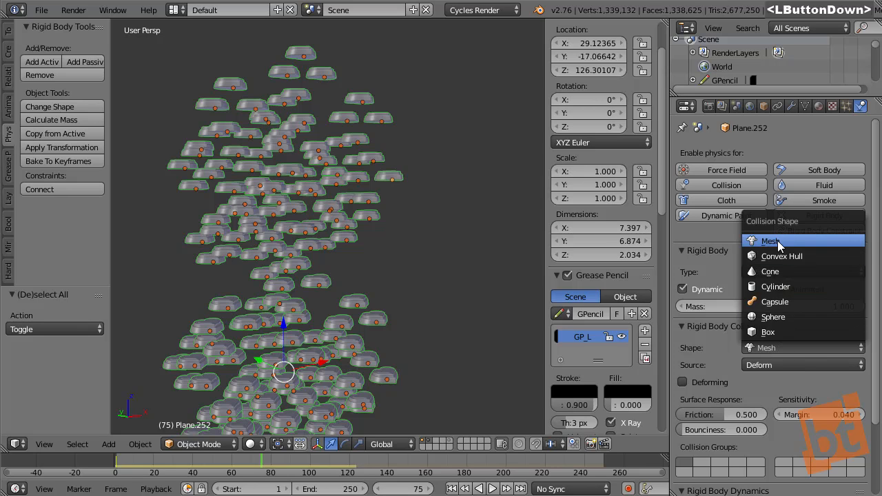
# Make another top-stack heart active, set its collision shape to Mesh and copy its rigid body settings to all selected hearts
pyautogui.keyDown('shift'); pyautogui.rightClick(380, 198); pyautogui.keyUp('shift')
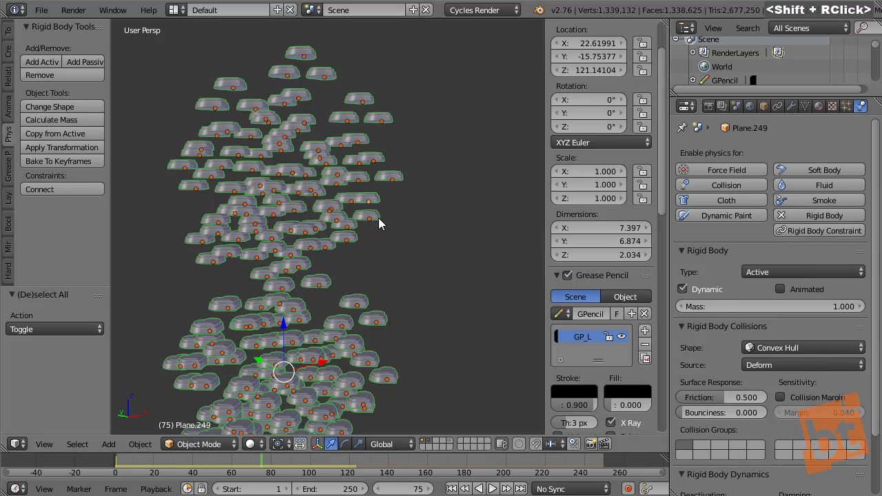
pyautogui.click(762, 349)
pyautogui.click(791, 241)
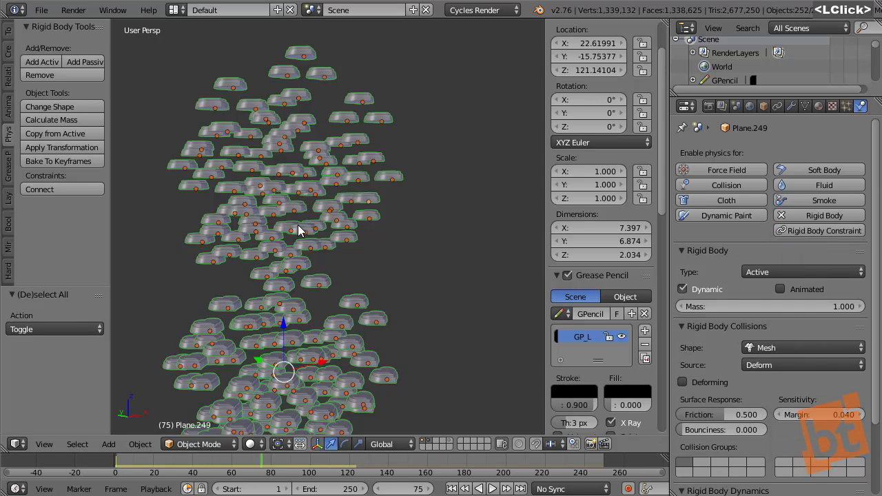
pyautogui.click(59, 133)
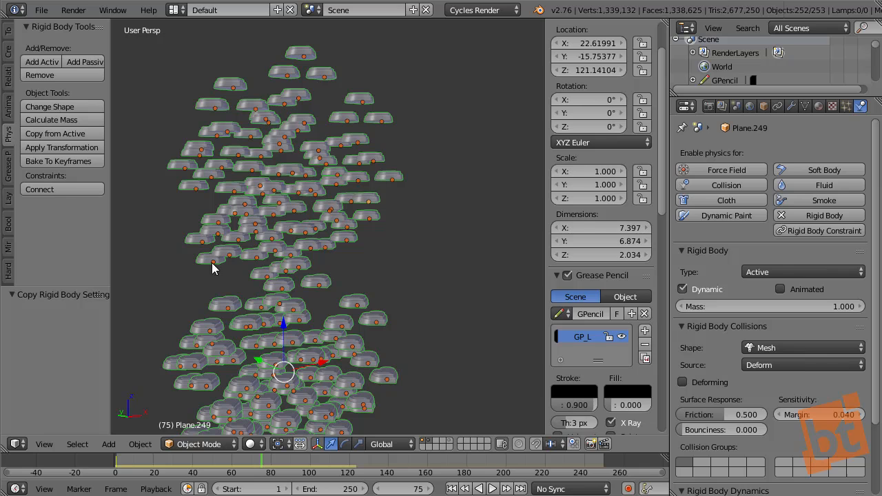
# Check the copied rigid body settings on several individual hearts in the top stack
pyautogui.keyDown('shift'); pyautogui.moveTo(376, 202); pyautogui.dragTo(374, 211, button='middle'); pyautogui.keyUp('shift')
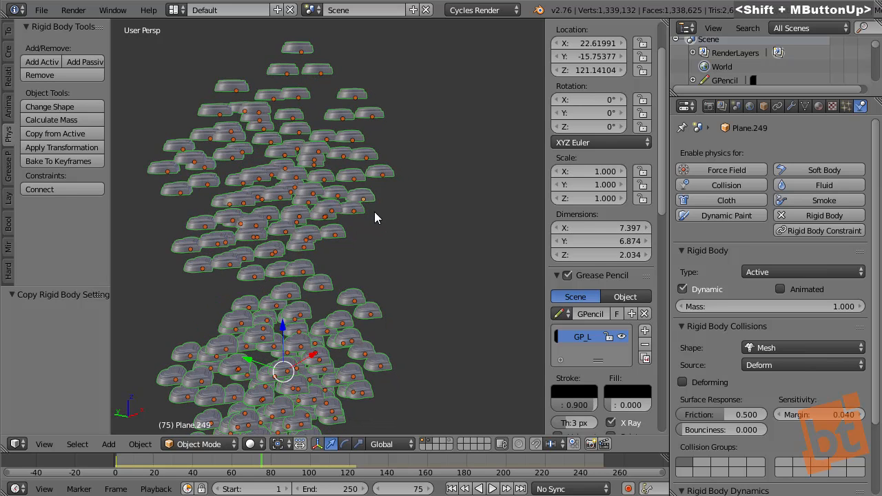
pyautogui.rightClick(336, 196)
pyautogui.rightClick(287, 159)
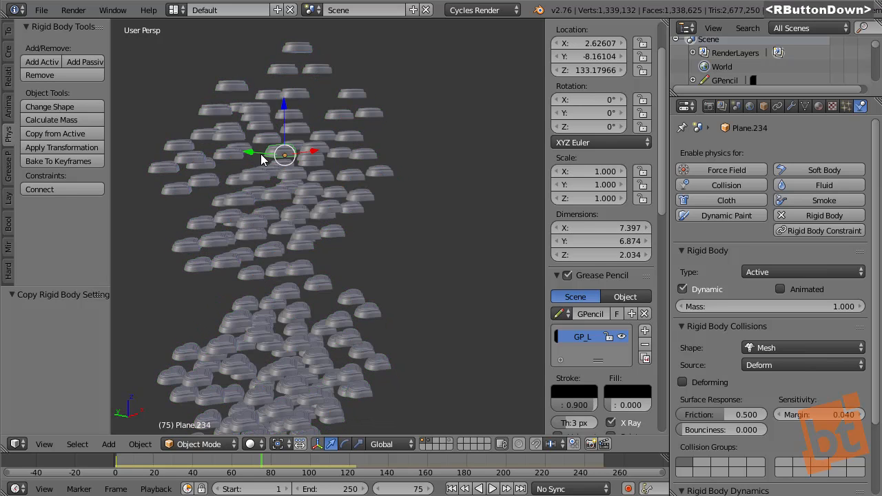
pyautogui.rightClick(268, 111)
pyautogui.rightClick(293, 118)
# Select every object and remove the floor plane from the selection so only the hearts stay selected
pyautogui.press('a')
pyautogui.press('a')
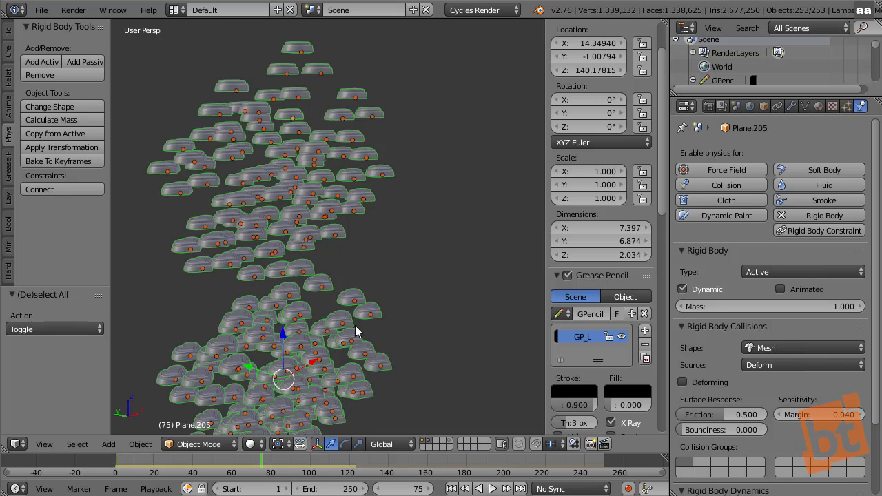
pyautogui.scroll(-3, 377, 263)
pyautogui.keyDown('shift'); pyautogui.rightClick(404, 310); pyautogui.keyUp('shift')
pyautogui.scroll(4, 395, 293)
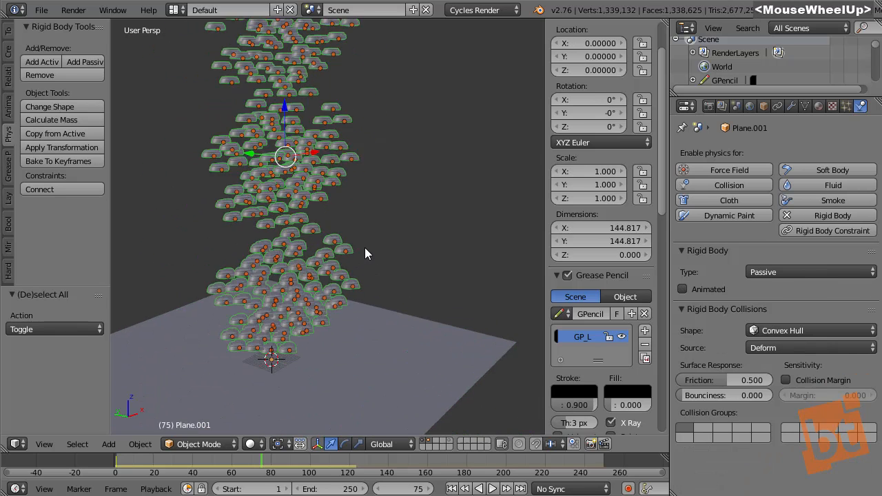
pyautogui.moveTo(364, 248); pyautogui.dragTo(360, 211, button='middle')
pyautogui.scroll(1, 374, 179)
# Make a middle-stack heart active, set its collision shape to Convex Hull, copy its rigid body settings to all hearts and deselect everything
pyautogui.keyDown('shift'); pyautogui.click(374, 173); pyautogui.keyUp('shift')
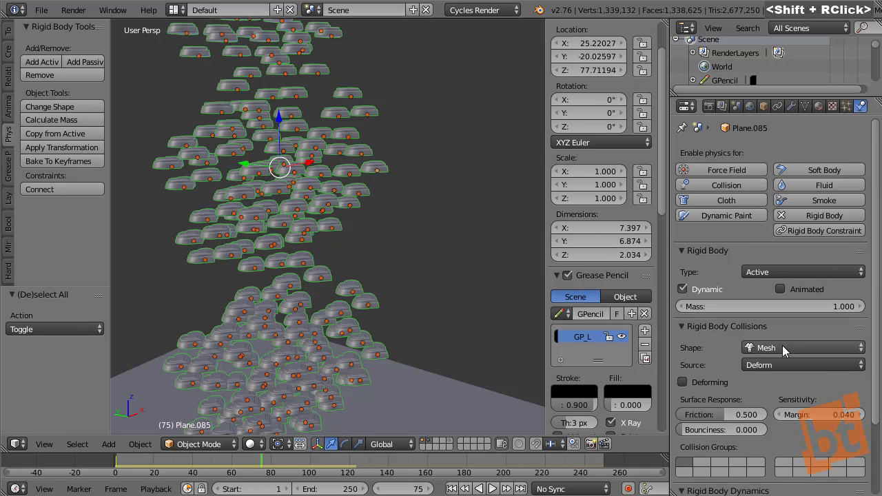
pyautogui.click(782, 344)
pyautogui.click(786, 258)
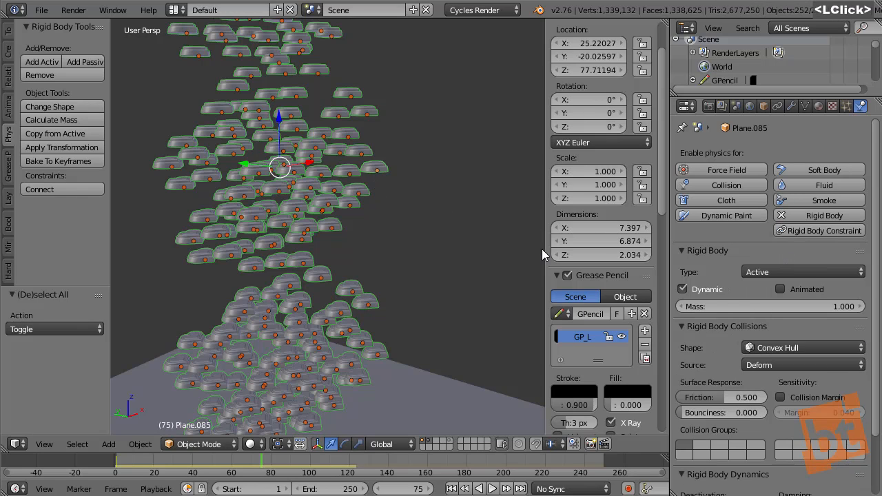
pyautogui.click(66, 134)
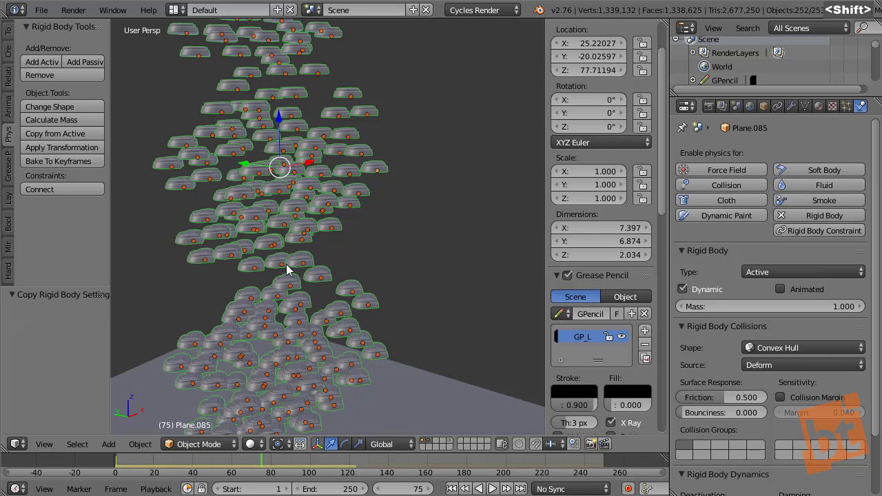
pyautogui.keyDown('shift'); pyautogui.moveTo(286, 264); pyautogui.dragTo(271, 271, button='middle'); pyautogui.keyUp('shift')
pyautogui.press('a')
pyautogui.scroll(-2, 271, 270)
pyautogui.keyDown('shift'); pyautogui.moveTo(287, 308); pyautogui.dragTo(316, 224, button='middle'); pyautogui.keyUp('shift')
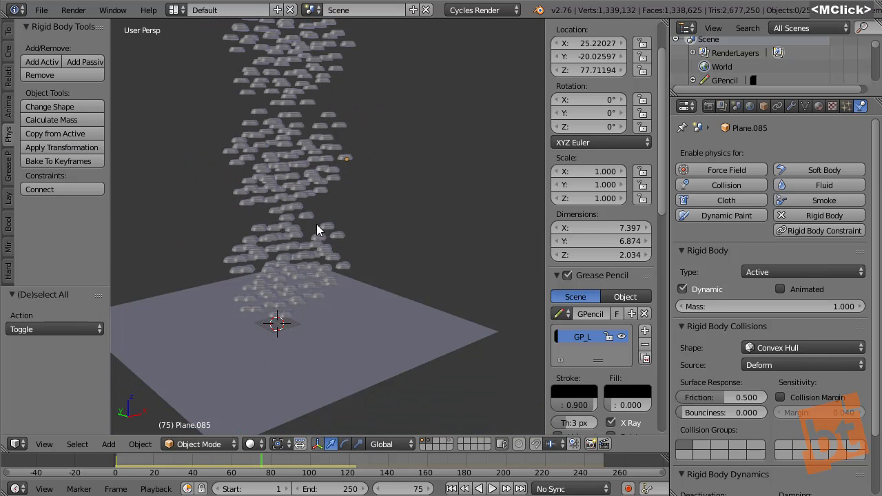
# Play the rigid body simulation and examine how the hearts fall and pile up on the floor plane
pyautogui.hotkey('alt', 'a')
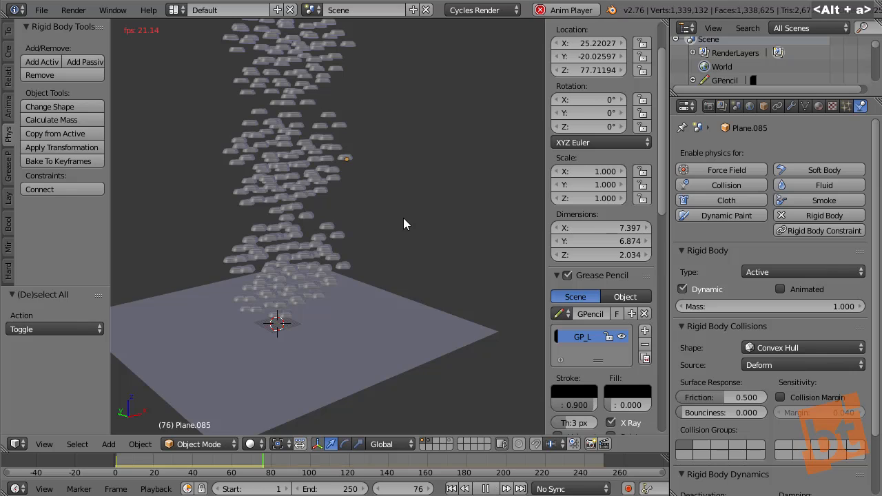
pyautogui.keyDown('shift'); pyautogui.moveTo(386, 239); pyautogui.dragTo(402, 331, button='middle'); pyautogui.keyUp('shift')
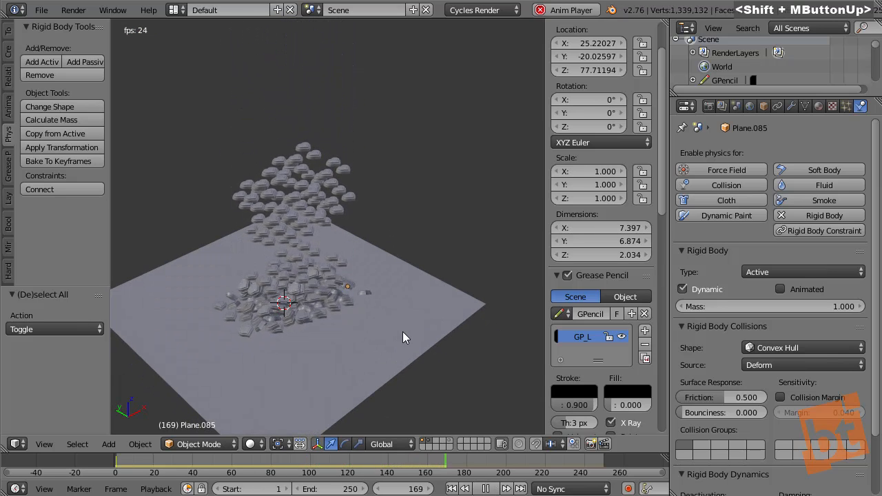
pyautogui.scroll(2, 303, 314)
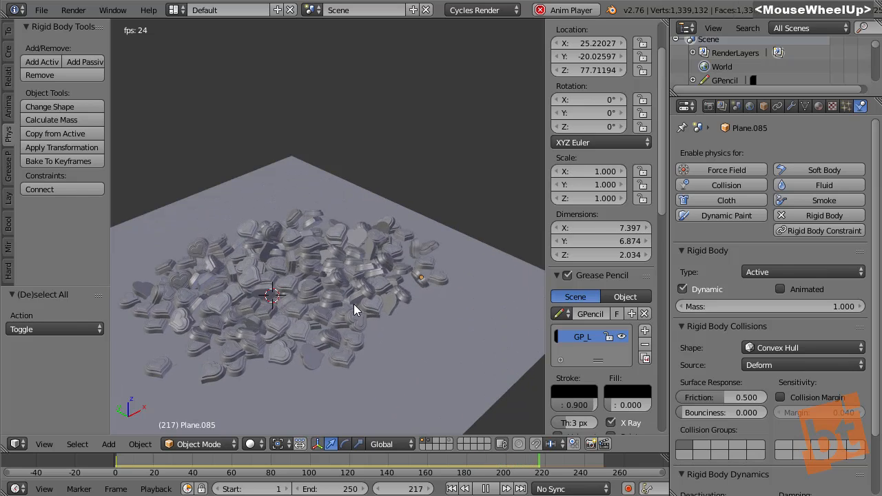
pyautogui.scroll(3, 354, 304)
pyautogui.moveTo(330, 343); pyautogui.dragTo(407, 358, button='middle')
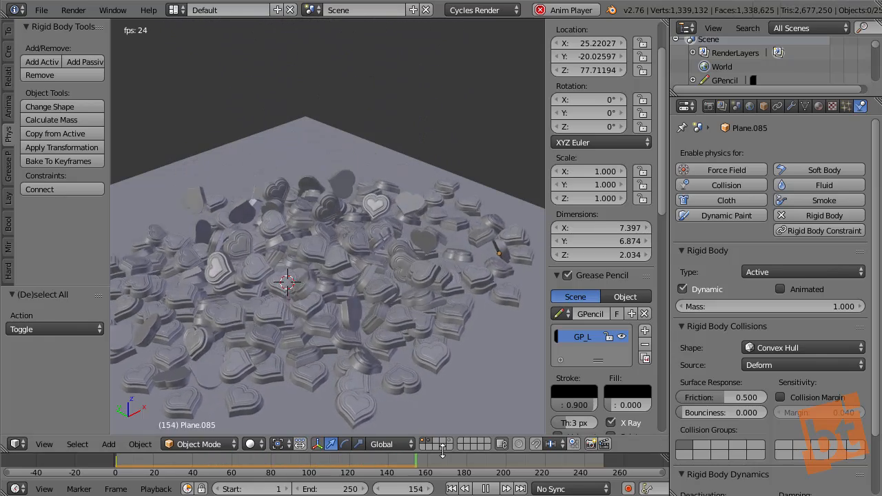
pyautogui.hotkey('alt', 'a')
pyautogui.scroll(-1, 428, 324)
pyautogui.scroll(-1, 428, 324)
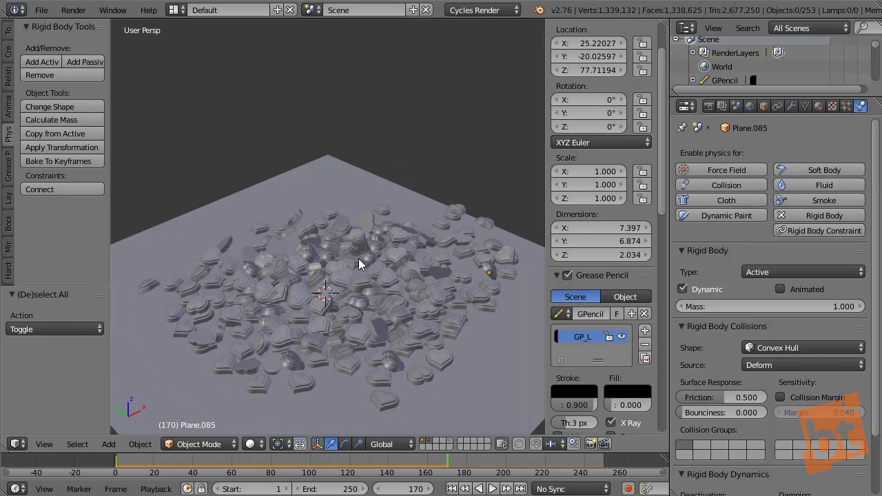
# Continue the playback, inspect the floor's edges for hearts sliding off, and return the timeline to frame 0
pyautogui.moveTo(415, 249); pyautogui.dragTo(413, 245, button='middle')
pyautogui.hotkey('alt', 'a')
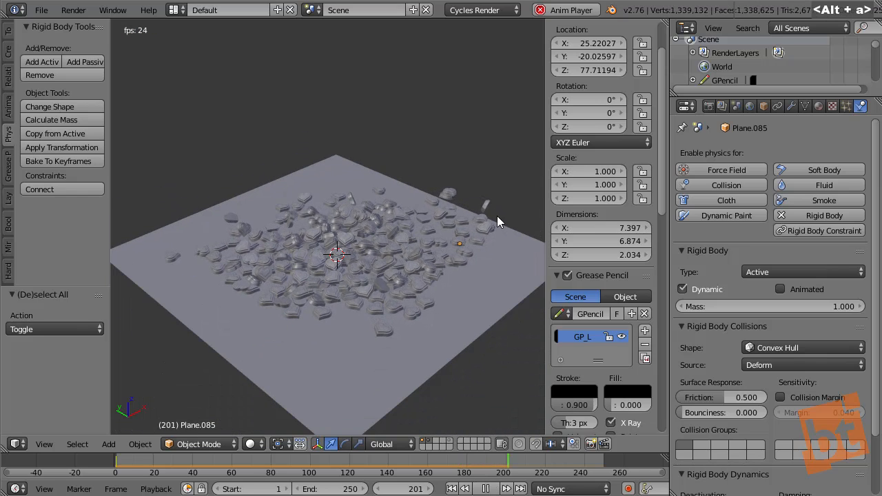
pyautogui.hotkey('alt', 'a')
pyautogui.moveTo(515, 282); pyautogui.dragTo(335, 302, button='middle')
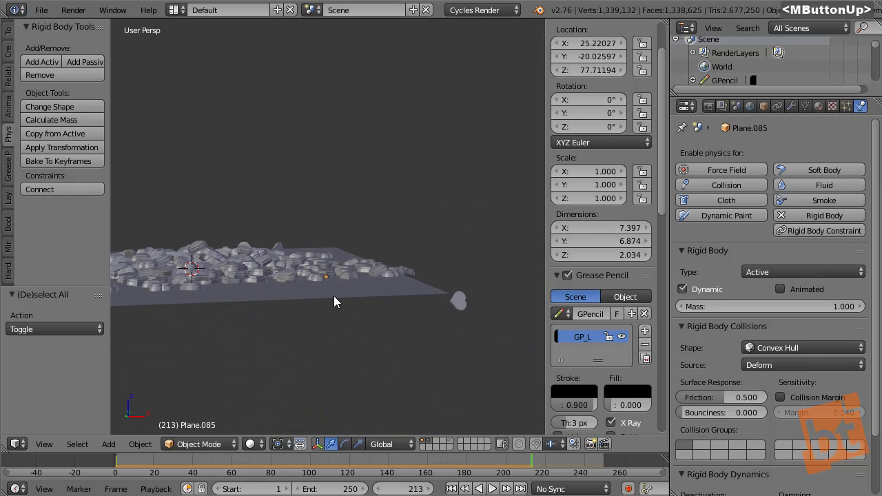
pyautogui.moveTo(246, 276); pyautogui.dragTo(363, 337, button='middle')
pyautogui.hotkey('alt', 'a')
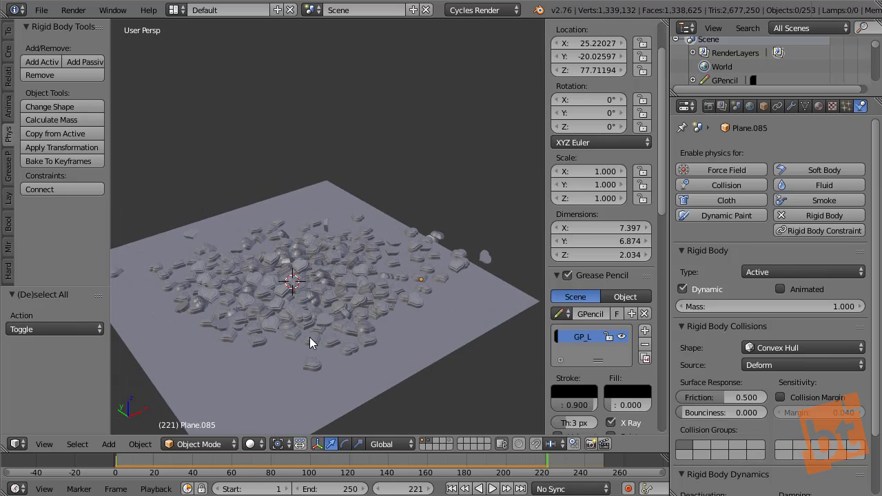
pyautogui.moveTo(413, 474); pyautogui.dragTo(114, 474)
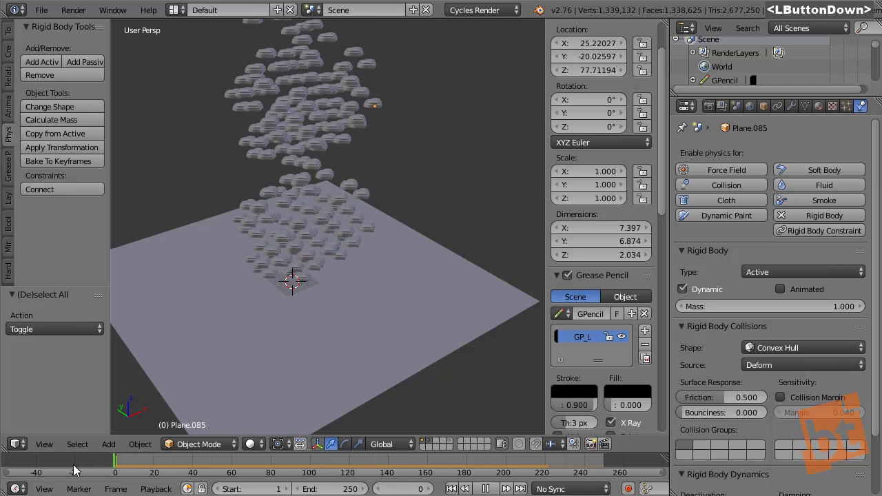
# Enter Edit Mode on the floor plane and add two evenly spaced loop cuts running along the Y direction
pyautogui.rightClick(306, 342)
pyautogui.press('Tab')
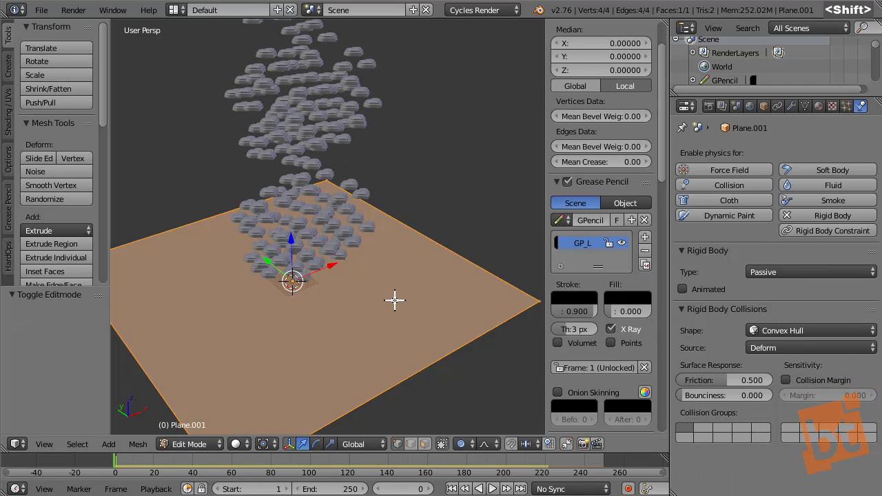
pyautogui.moveTo(394, 299); pyautogui.dragTo(302, 253, button='middle')
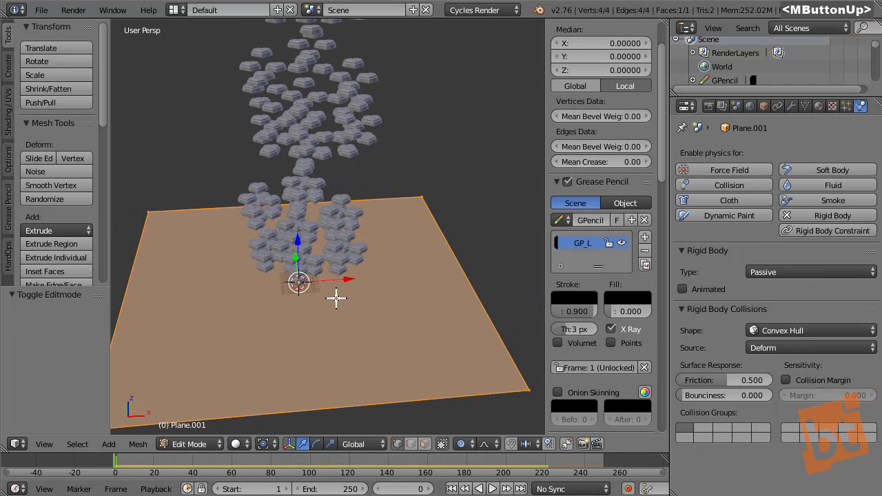
pyautogui.hotkey('ctrl', 'r')
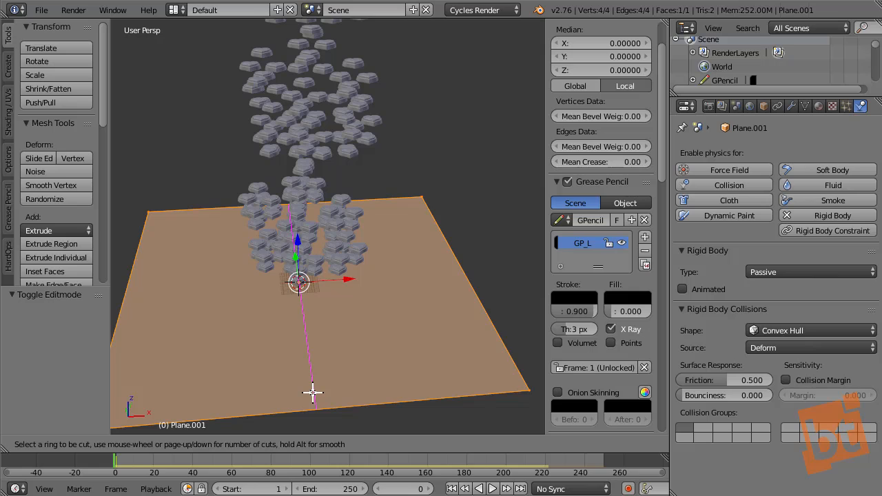
pyautogui.scroll(1, 312, 393)
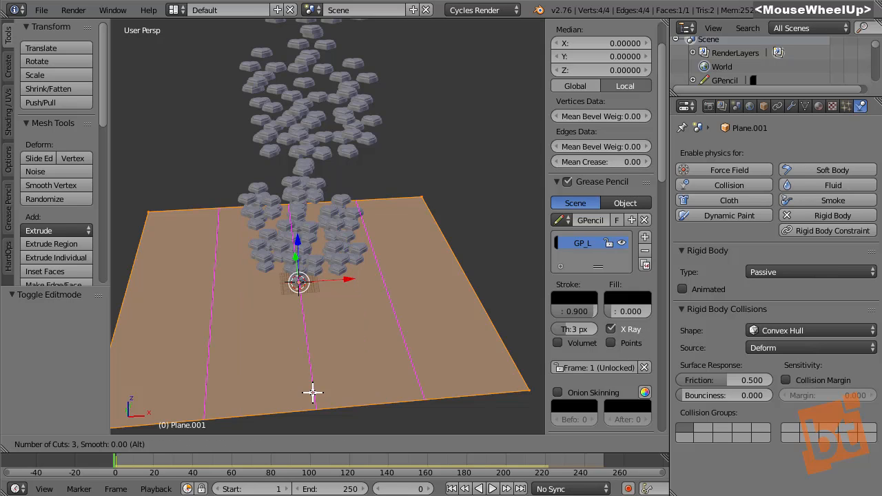
pyautogui.scroll(-2, 313, 393)
pyautogui.scroll(1, 312, 393)
pyautogui.click(312, 393)
pyautogui.rightClick(312, 393)
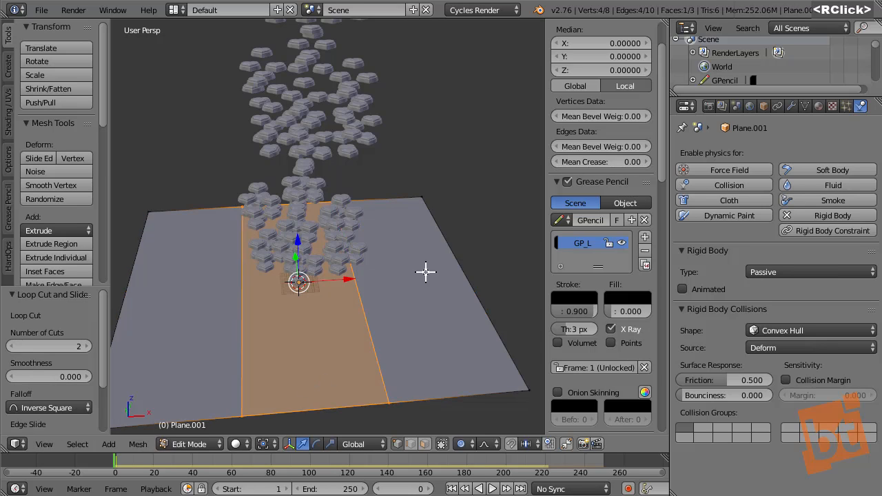
# Add two evenly spaced loop cuts across the floor plane in the X direction
pyautogui.hotkey('ctrl', 'r')
pyautogui.scroll(1, 449, 258)
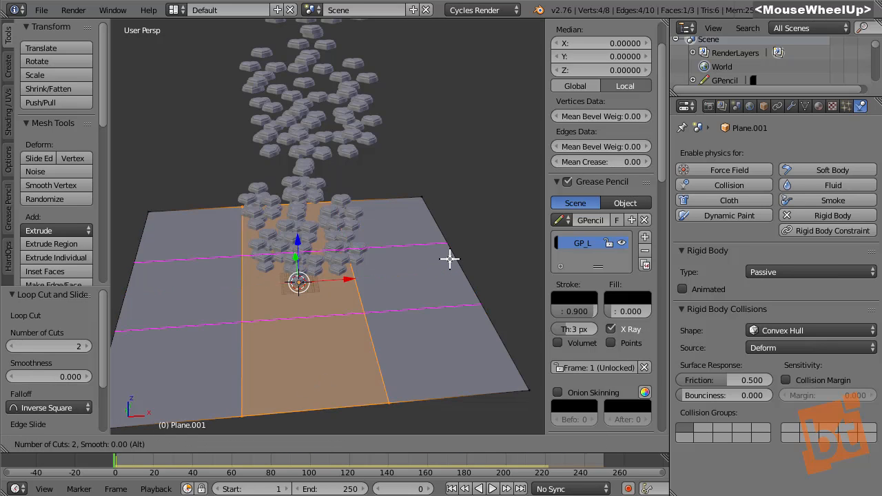
pyautogui.click(449, 258)
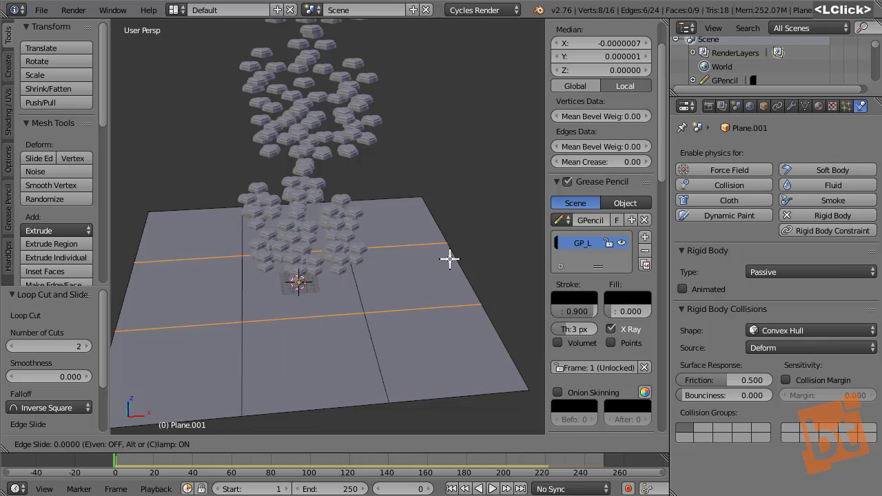
pyautogui.rightClick(450, 258)
# Select both X-direction loops and scale them apart along Y by about 1.84
pyautogui.keyDown('alt'); pyautogui.rightClick(405, 262); pyautogui.keyUp('alt')
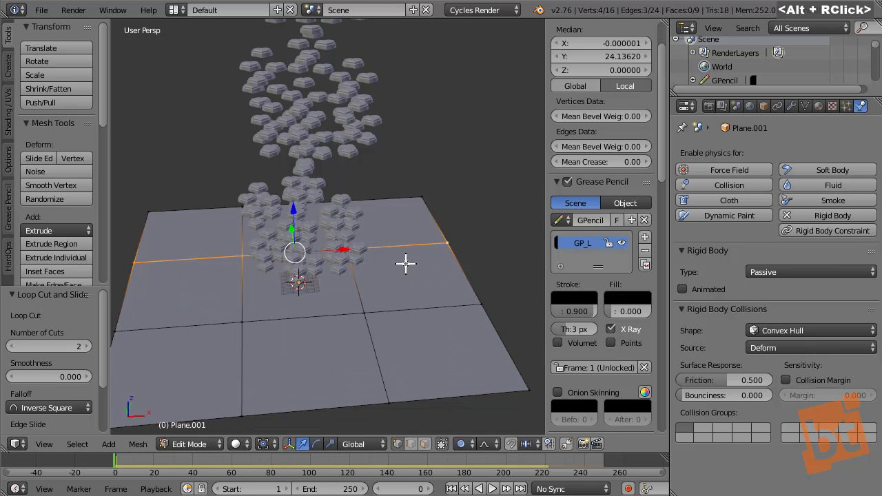
pyautogui.keyDown('alt'); pyautogui.keyDown('shift'); pyautogui.rightClick(414, 297); pyautogui.keyUp('shift'); pyautogui.keyUp('alt')
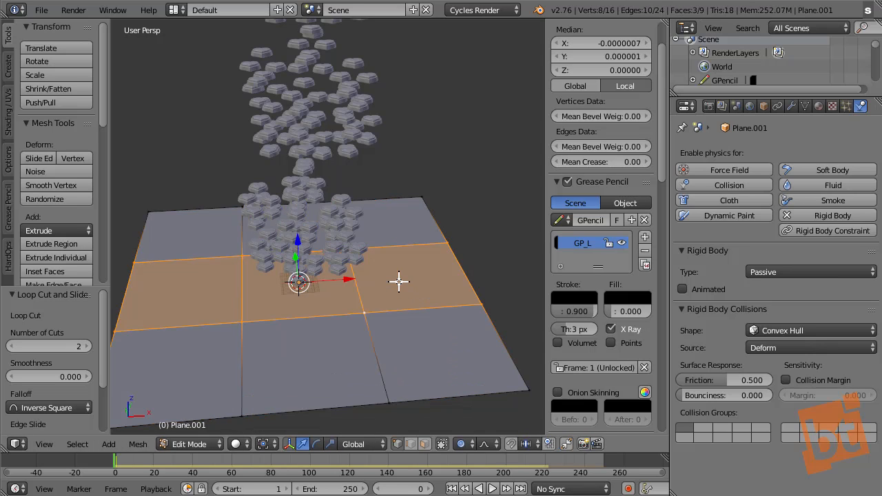
pyautogui.press('s')
pyautogui.press('y')
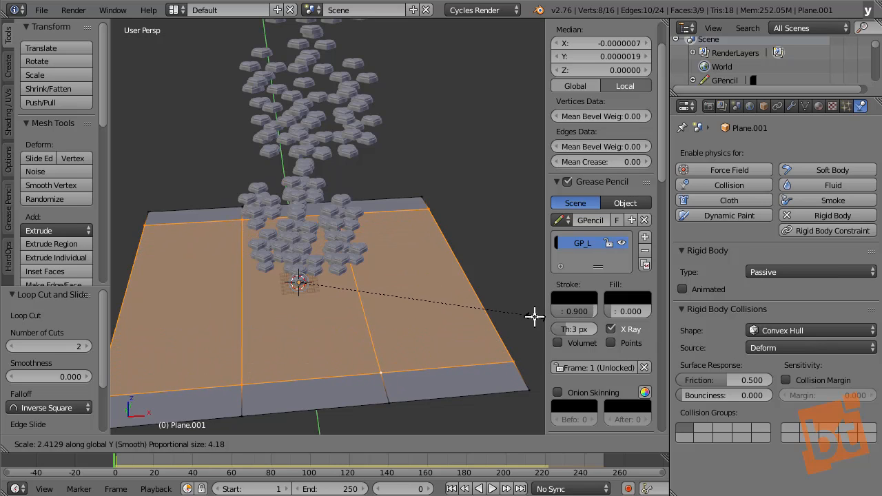
pyautogui.click(478, 317)
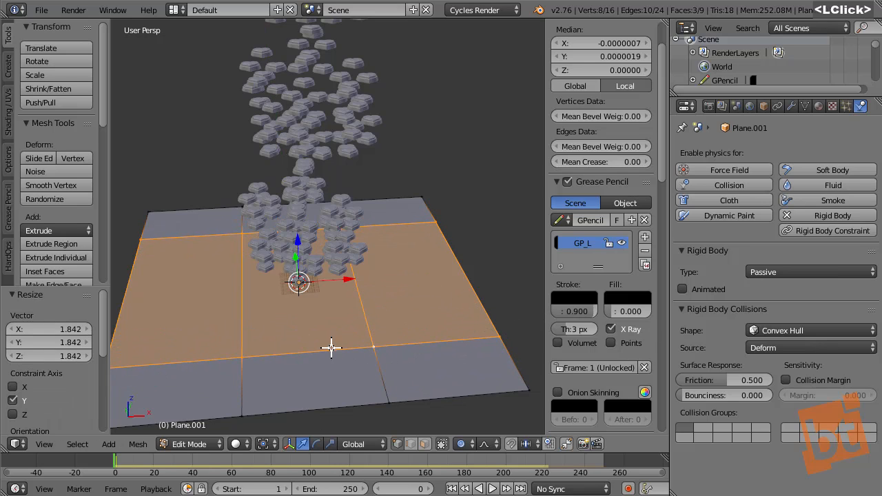
# Select both Y-direction loops, scale them apart along X close to the plane's side edges, and deselect everything
pyautogui.keyDown('alt'); pyautogui.rightClick(236, 312); pyautogui.keyUp('alt')
pyautogui.keyDown('alt'); pyautogui.keyDown('shift'); pyautogui.rightClick(361, 310); pyautogui.keyUp('shift'); pyautogui.keyUp('alt')
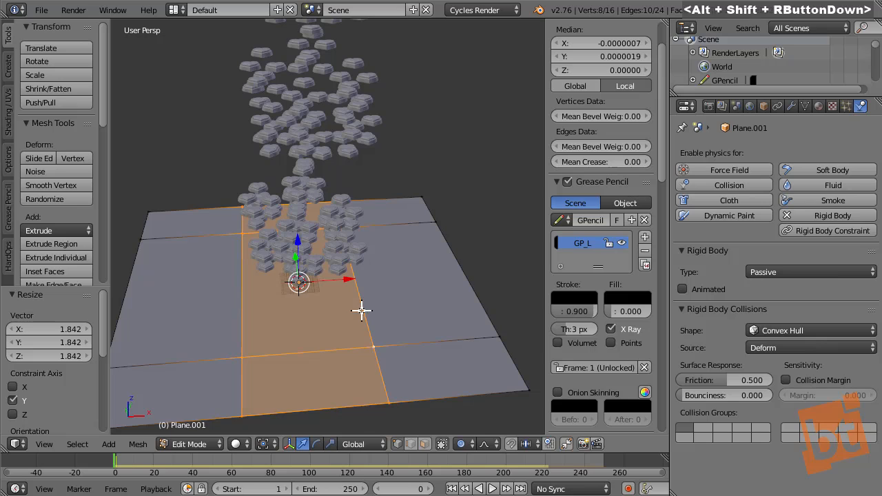
pyautogui.press('s')
pyautogui.press('x')
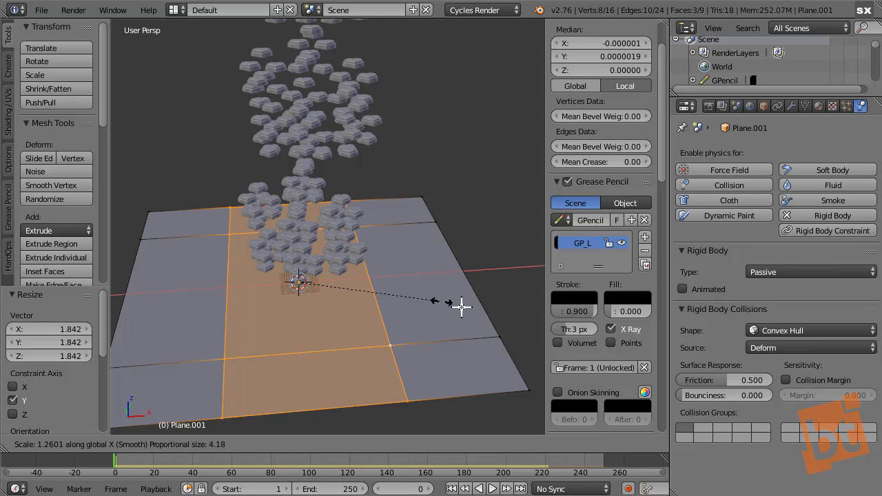
pyautogui.click(118, 305)
pyautogui.press('a')
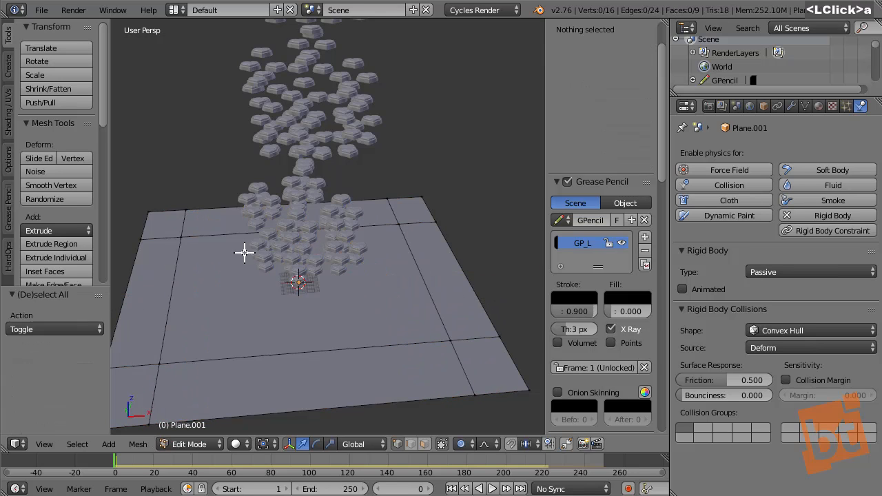
# Select the plane's outer boundary loop, raise it about 27.3 units along Z to form sloped walls, and return to Object Mode
pyautogui.keyDown('alt'); pyautogui.rightClick(428, 200); pyautogui.keyUp('alt')
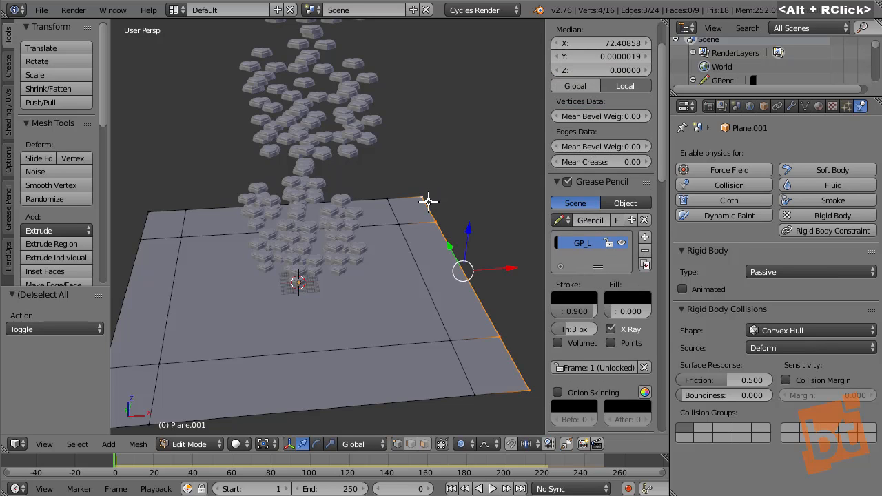
pyautogui.keyDown('alt'); pyautogui.rightClick(428, 202); pyautogui.keyUp('alt')
pyautogui.keyDown('alt'); pyautogui.rightClick(428, 202); pyautogui.keyUp('alt')
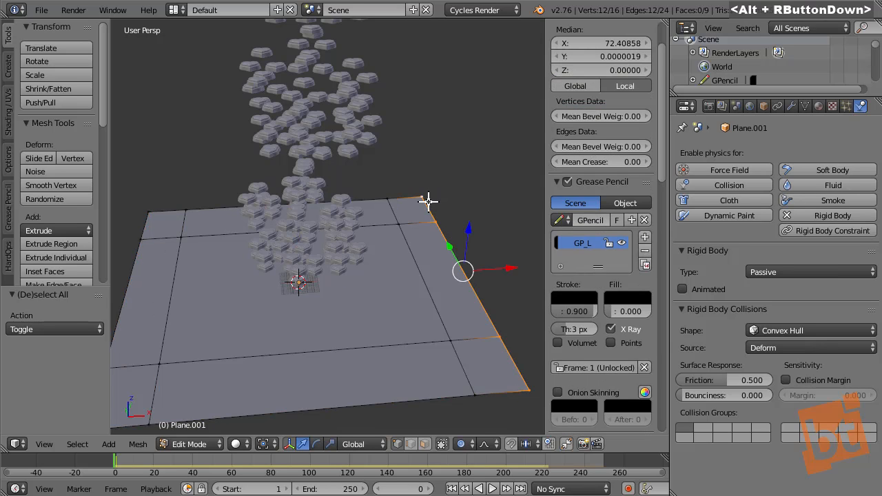
pyautogui.keyDown('alt'); pyautogui.rightClick(428, 202); pyautogui.keyUp('alt')
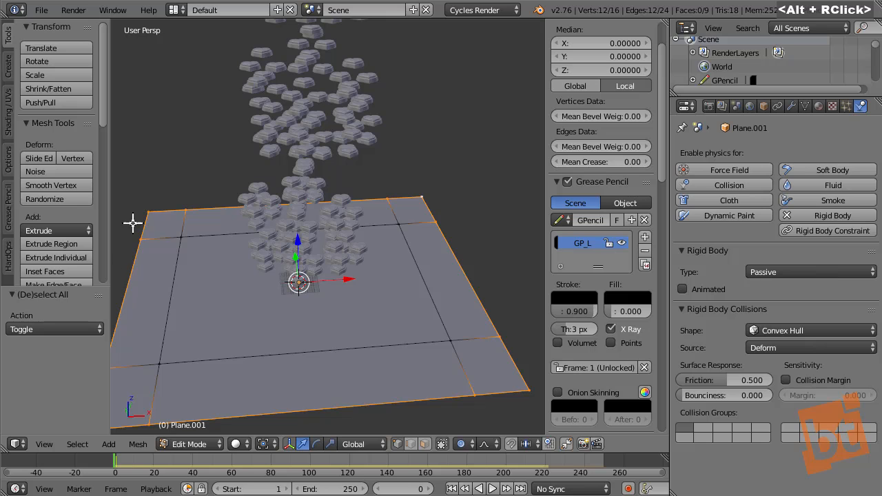
pyautogui.keyDown('shift'); pyautogui.moveTo(297, 303); pyautogui.dragTo(301, 311, button='middle'); pyautogui.keyUp('shift')
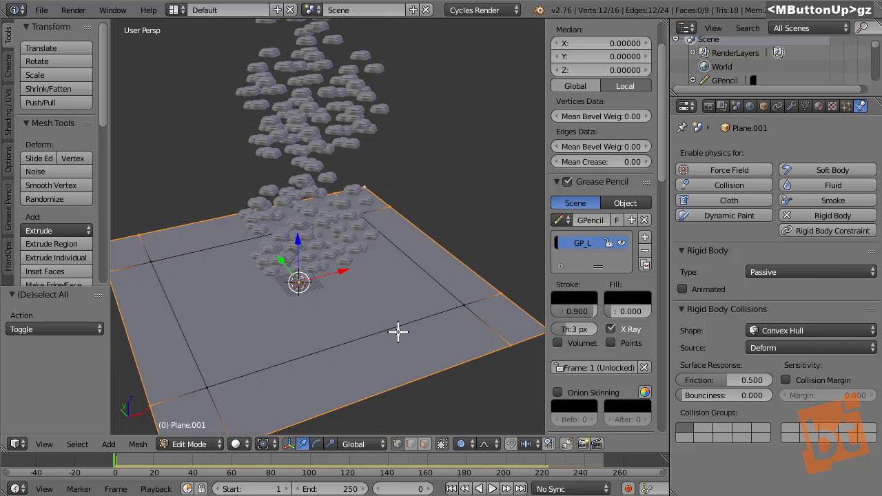
pyautogui.press('g')
pyautogui.press('z')
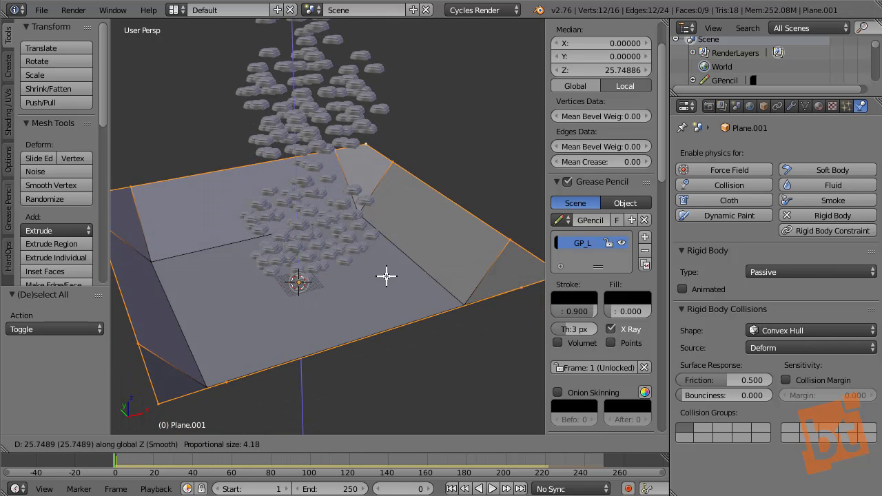
pyautogui.click(385, 276)
pyautogui.press('Tab')
pyautogui.keyDown('shift'); pyautogui.moveTo(364, 280); pyautogui.dragTo(383, 280, button='middle'); pyautogui.keyUp('shift')
pyautogui.press('a')
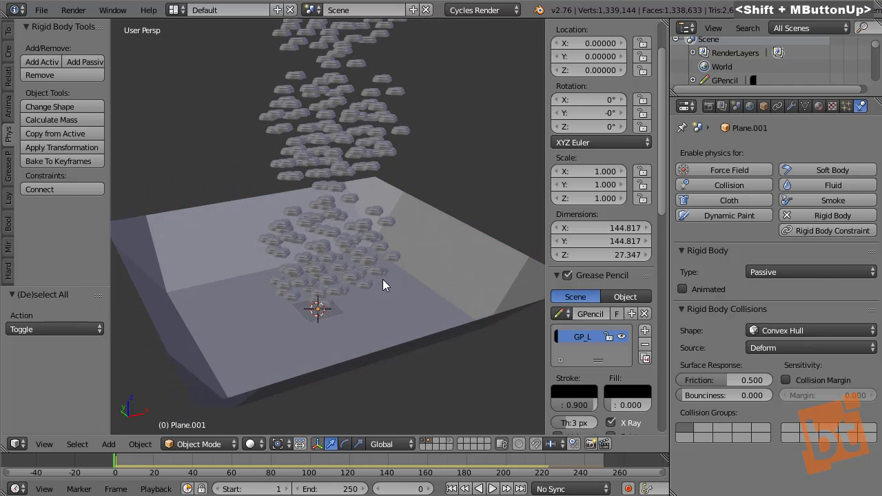
# Select the walled floor and scale it down uniformly to about 0.825
pyautogui.scroll(-2, 389, 297)
pyautogui.keyDown('shift'); pyautogui.moveTo(396, 313); pyautogui.dragTo(286, 321, button='middle'); pyautogui.keyUp('shift')
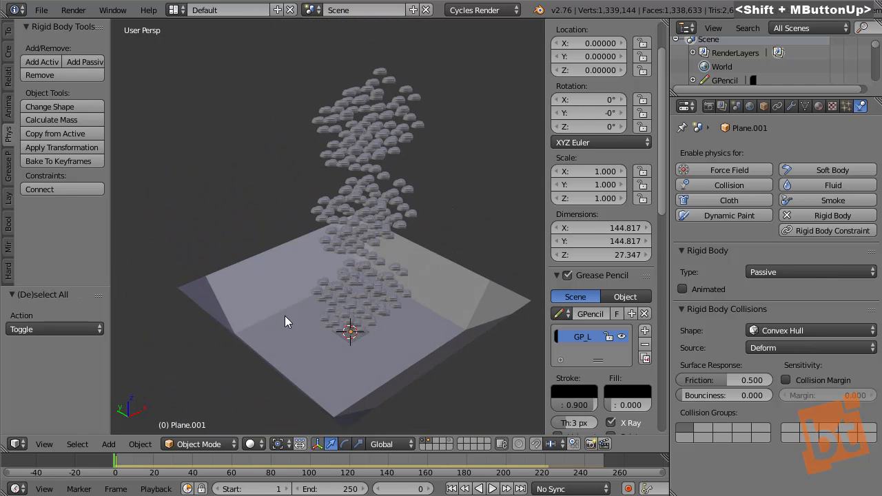
pyautogui.keyDown('shift'); pyautogui.moveTo(396, 305); pyautogui.dragTo(357, 318, button='middle'); pyautogui.keyUp('shift')
pyautogui.rightClick(328, 350)
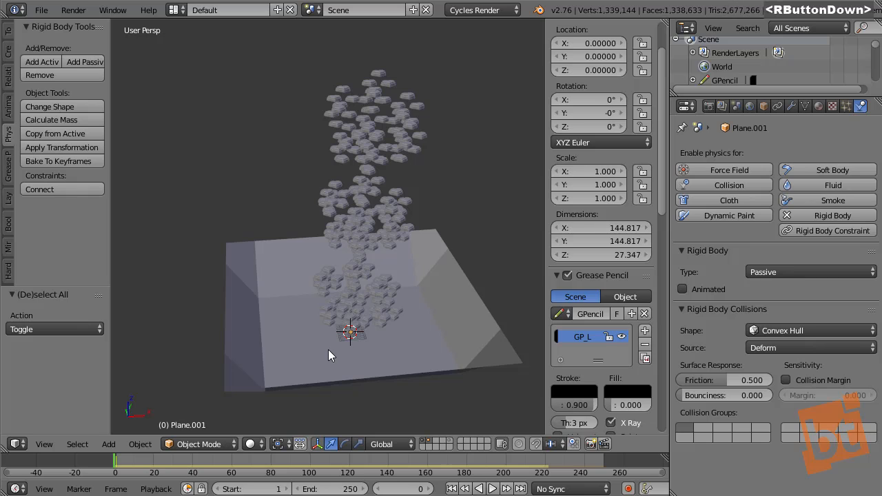
pyautogui.press('s')
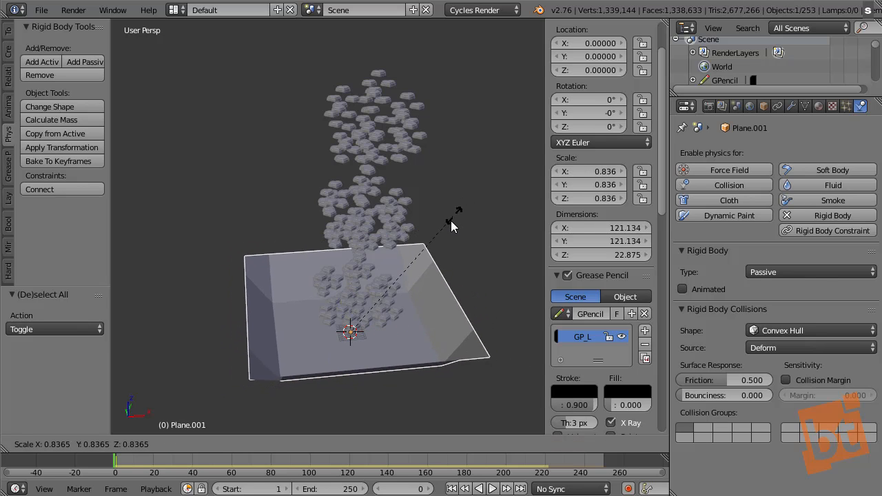
pyautogui.click(445, 228)
pyautogui.keyDown('shift'); pyautogui.moveTo(429, 260); pyautogui.dragTo(423, 280, button='middle'); pyautogui.keyUp('shift')
pyautogui.press('s')
pyautogui.click(452, 253)
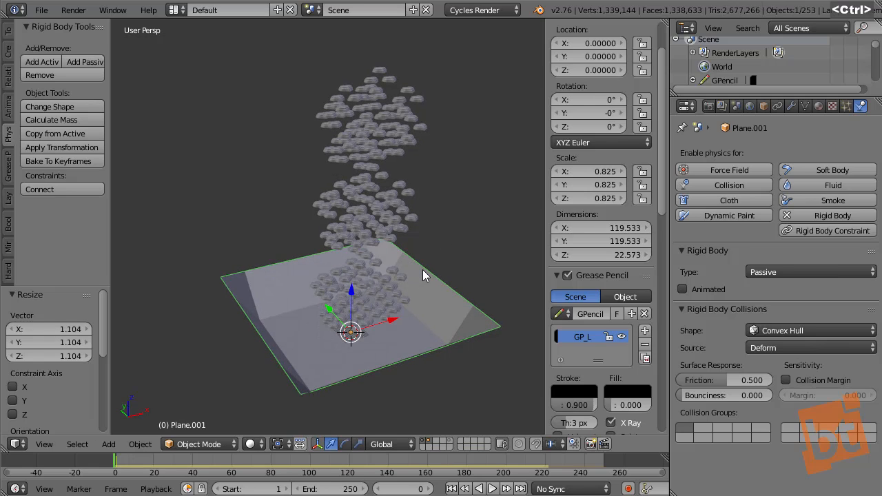
# Apply the walled floor's scale and play the rigid body simulation
pyautogui.hotkey('ctrl', 'a')
pyautogui.click(419, 270)
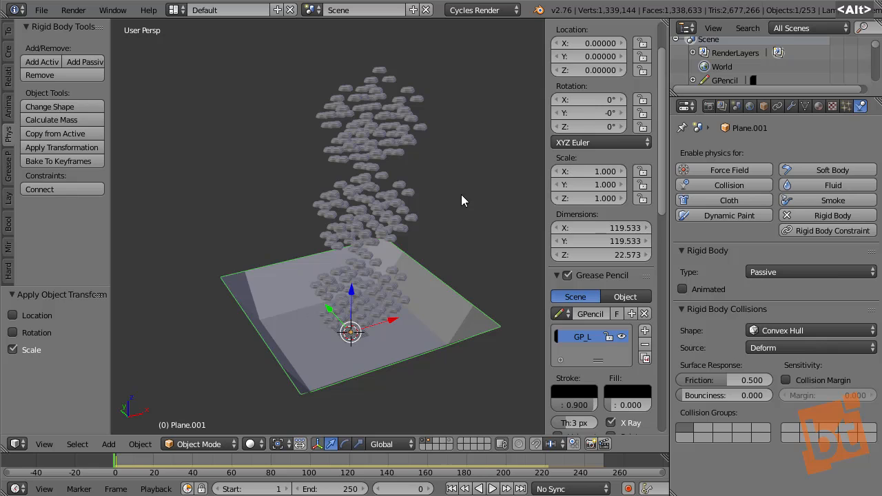
pyautogui.click(493, 489)
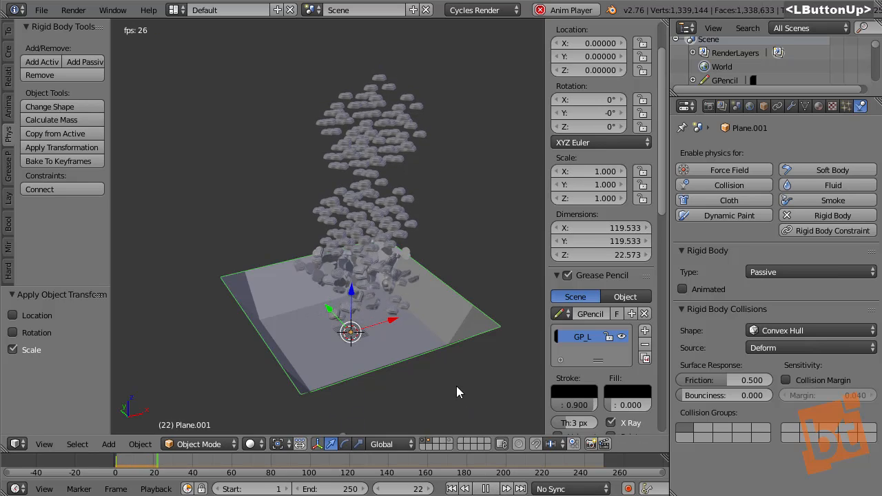
# Replay the rigid body simulation from the start and examine from the side how the hearts meet the walled floor
pyautogui.hotkey('alt', 'a')
pyautogui.moveTo(201, 457); pyautogui.dragTo(55, 463)
pyautogui.keyDown('shift'); pyautogui.moveTo(369, 326); pyautogui.dragTo(417, 284, button='middle'); pyautogui.keyUp('shift')
pyautogui.hotkey('alt', 'a')
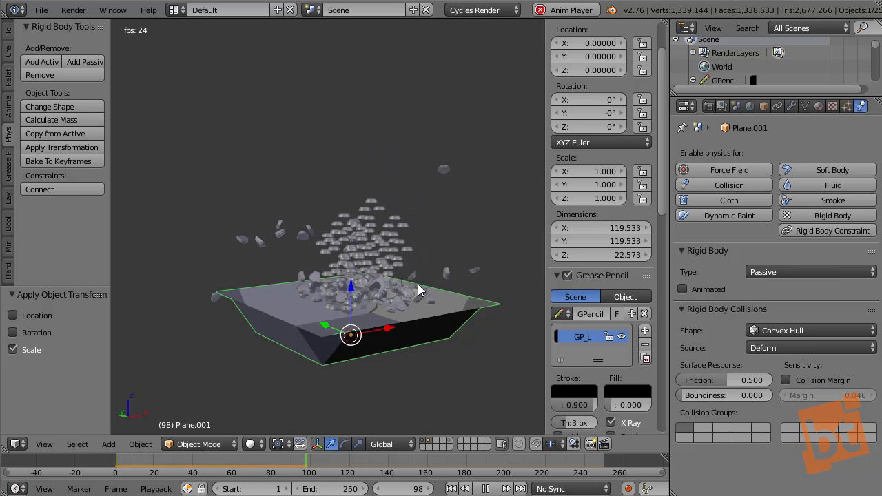
pyautogui.hotkey('alt', 'a')
pyautogui.keyDown('shift'); pyautogui.moveTo(370, 403); pyautogui.dragTo(377, 352, button='middle'); pyautogui.keyUp('shift')
pyautogui.scroll(3, 377, 352)
pyautogui.rightClick(305, 342)
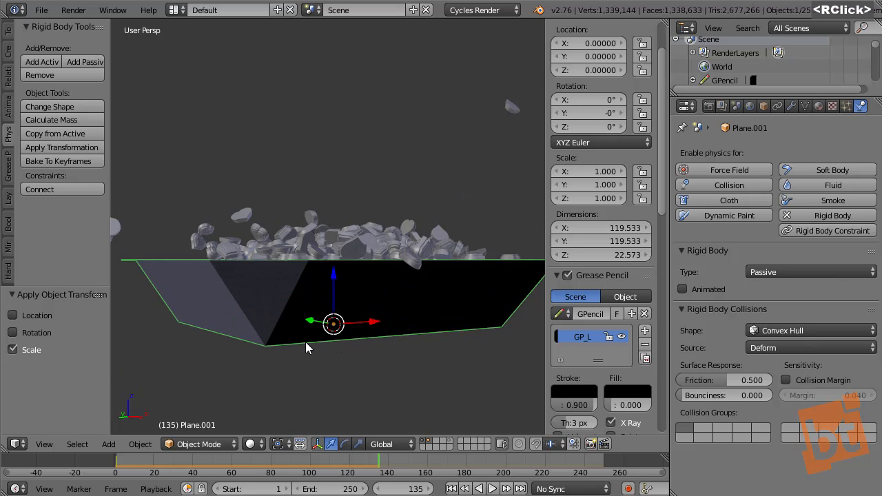
pyautogui.keyDown('shift'); pyautogui.moveTo(305, 341); pyautogui.dragTo(342, 315, button='middle'); pyautogui.keyUp('shift')
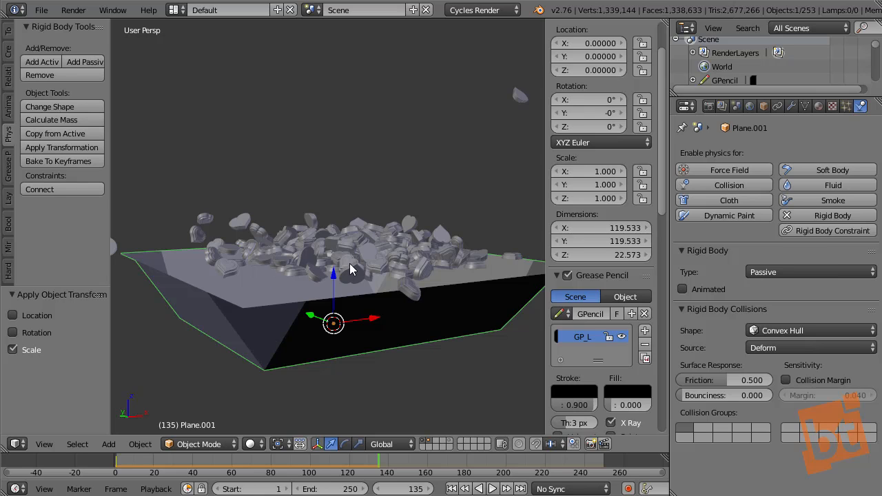
pyautogui.keyDown('shift'); pyautogui.moveTo(278, 279); pyautogui.dragTo(262, 259, button='middle'); pyautogui.keyUp('shift')
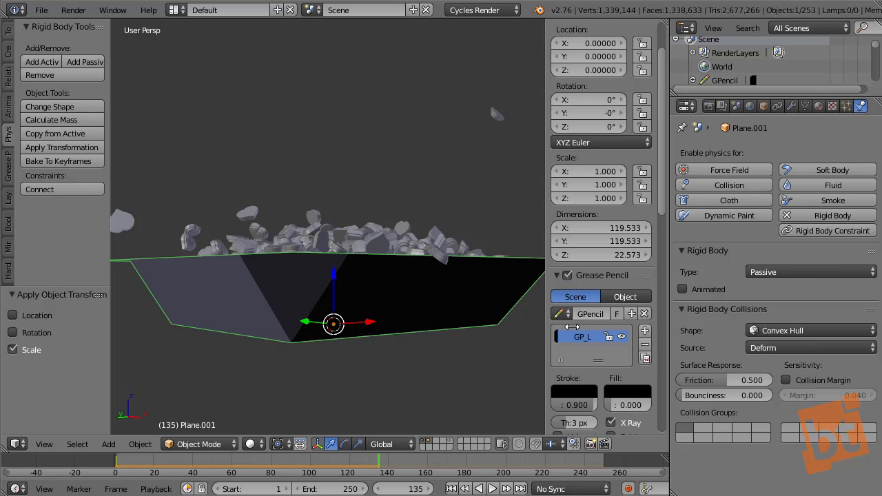
# Set the walled floor's collision shape to Mesh and replay the simulation from frame 0 to check how the hearts land
pyautogui.click(808, 330)
pyautogui.click(789, 222)
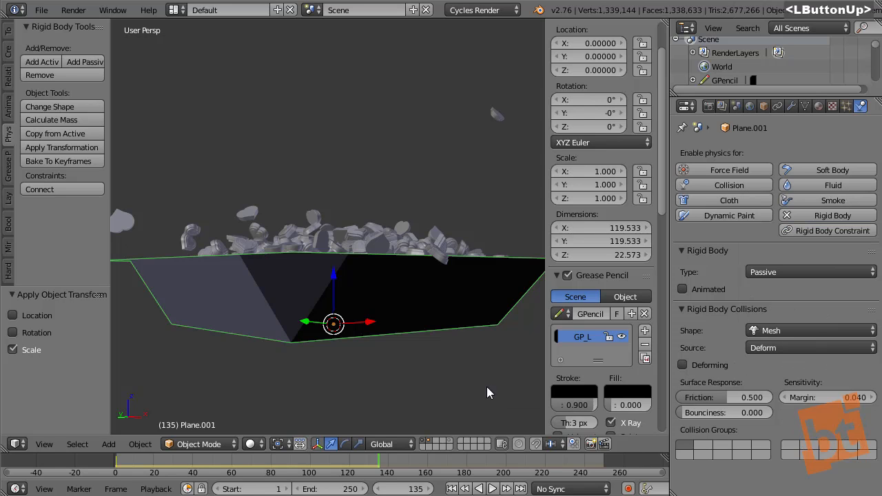
pyautogui.click(116, 473)
pyautogui.moveTo(358, 322); pyautogui.dragTo(406, 302, button='middle')
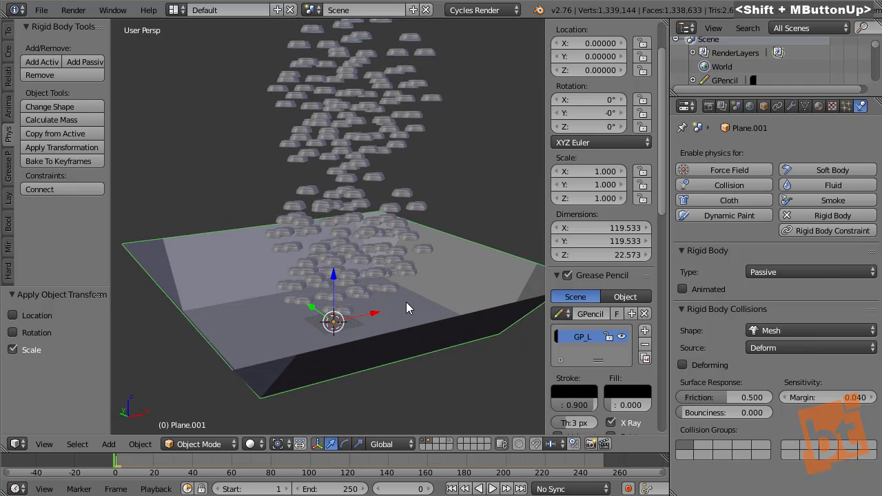
pyautogui.hotkey('alt', 'a')
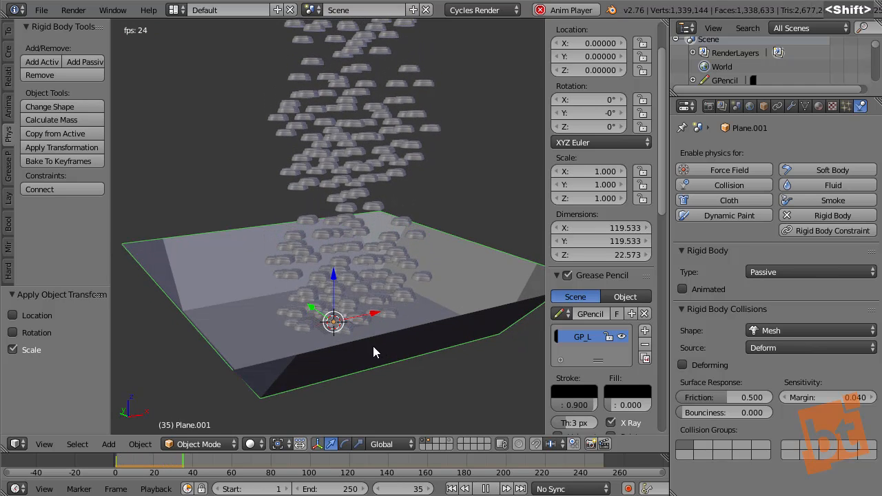
pyautogui.keyDown('shift'); pyautogui.moveTo(373, 346); pyautogui.dragTo(378, 366, button='middle'); pyautogui.keyUp('shift')
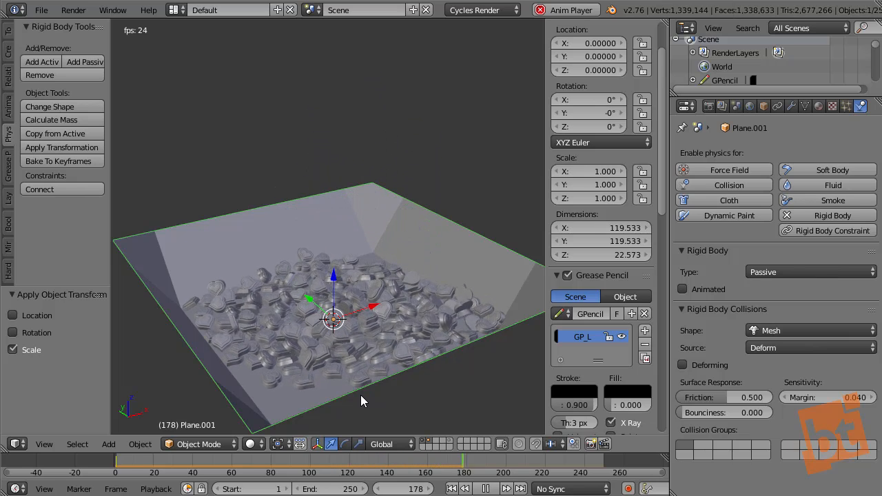
pyautogui.keyDown('shift'); pyautogui.moveTo(354, 386); pyautogui.dragTo(322, 337, button='middle'); pyautogui.keyUp('shift')
pyautogui.scroll(2, 358, 349)
pyautogui.scroll(2, 357, 344)
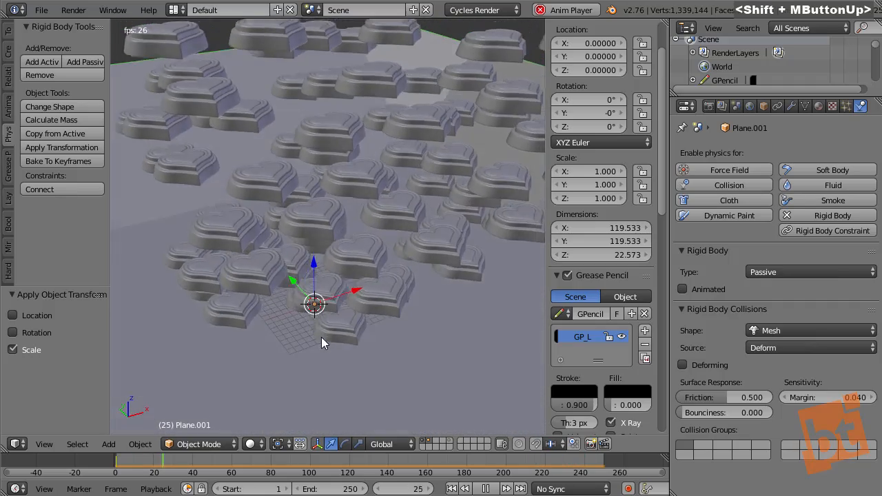
pyautogui.scroll(-6, 376, 386)
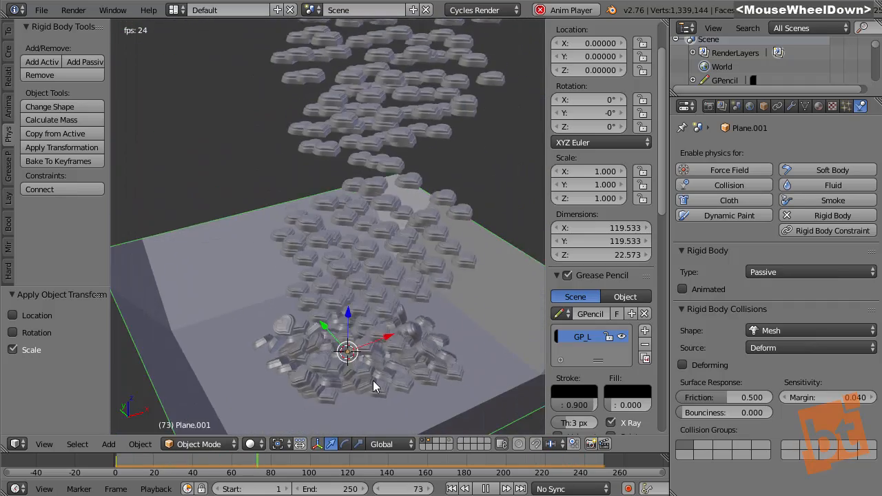
pyautogui.hotkey('alt', 'a')
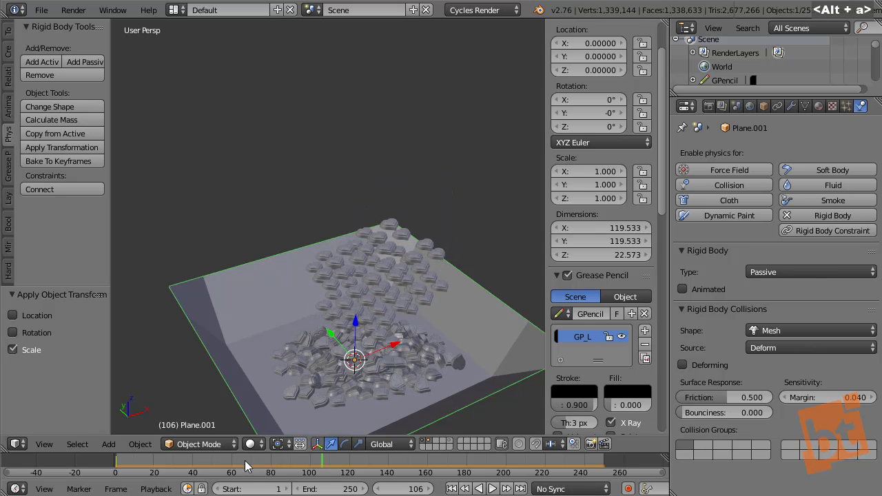
# Return to frame 0, hide the walled floor, and duplicate all hearts about 151.8 units upward along Z
pyautogui.moveTo(207, 467); pyautogui.dragTo(87, 472)
pyautogui.press('h')
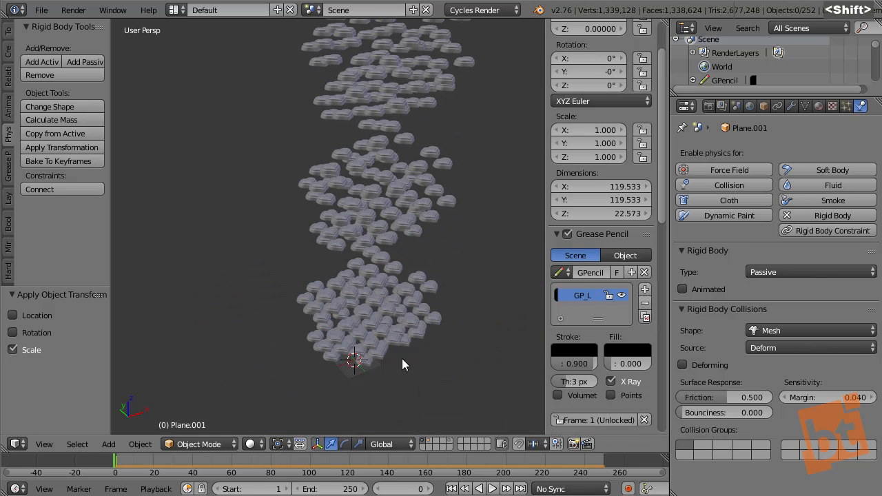
pyautogui.press('a')
pyautogui.keyDown('shift'); pyautogui.moveTo(410, 268); pyautogui.dragTo(402, 304, button='middle'); pyautogui.keyUp('shift')
pyautogui.scroll(-3, 425, 314)
pyautogui.hotkey('shift', 'd')
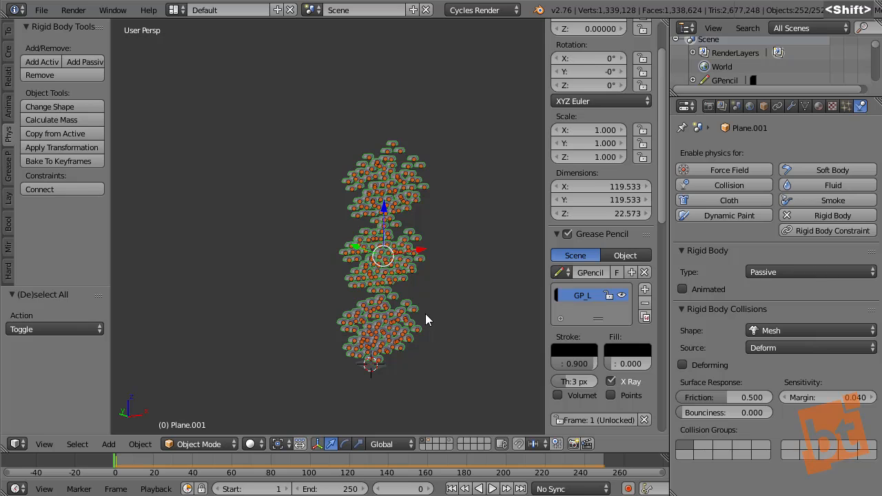
pyautogui.press('z')
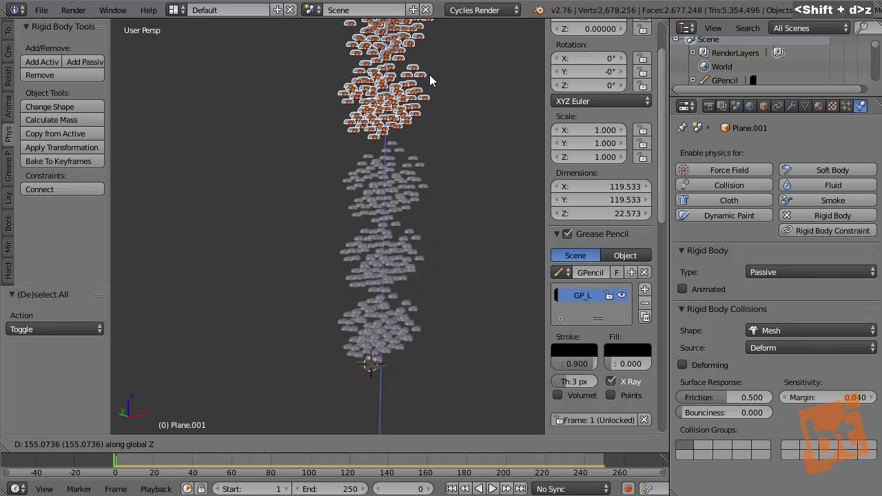
pyautogui.click(429, 80)
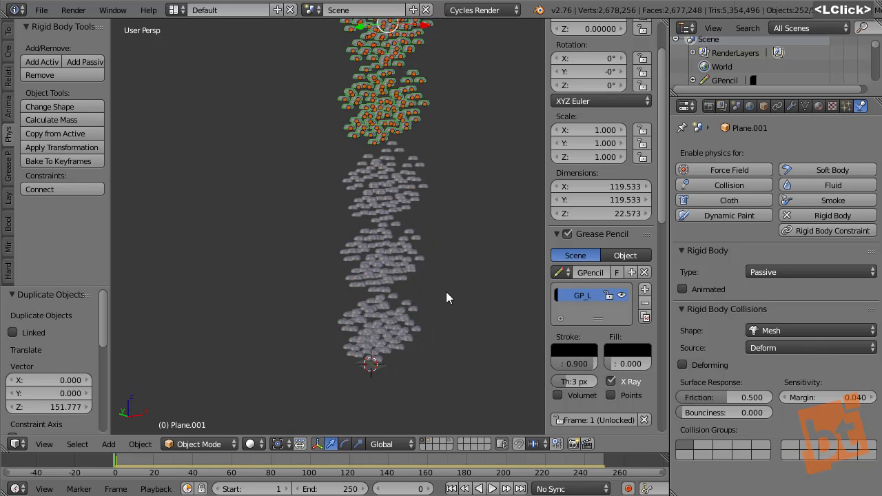
# Extend the visible timeline range, scrub to frame 751, and set it as the animation's end frame
pyautogui.middleClick(509, 456)
pyautogui.scroll(-6, 483, 461)
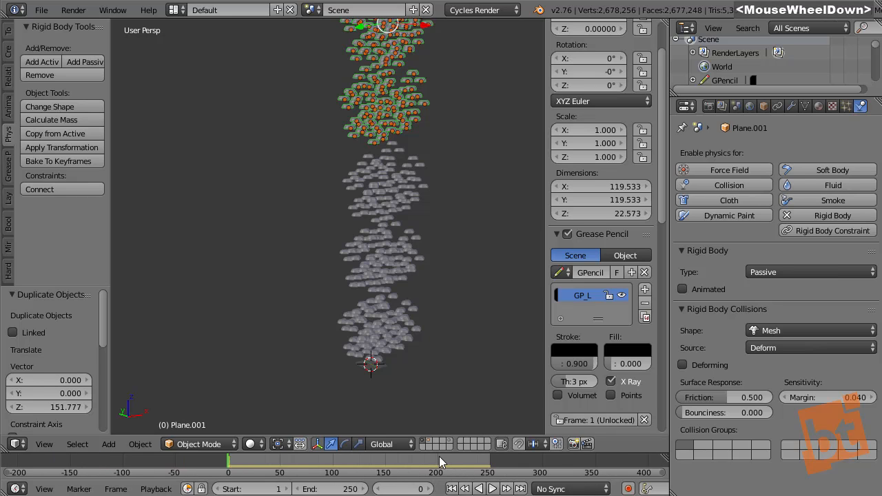
pyautogui.moveTo(451, 462); pyautogui.dragTo(366, 463, button='middle')
pyautogui.moveTo(382, 466); pyautogui.dragTo(469, 473)
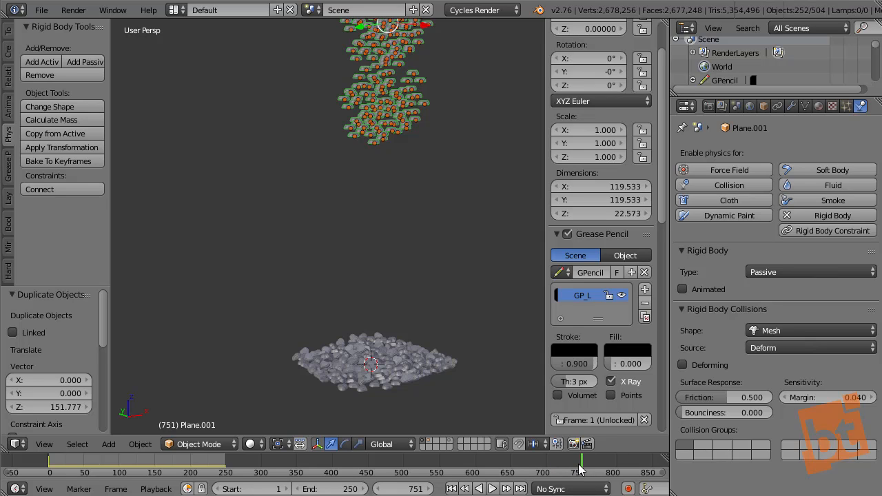
pyautogui.press('e')
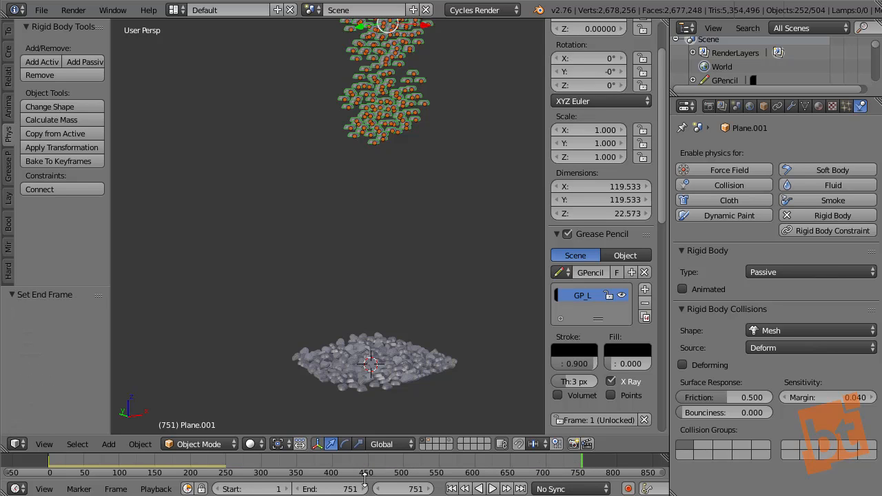
pyautogui.click(329, 489)
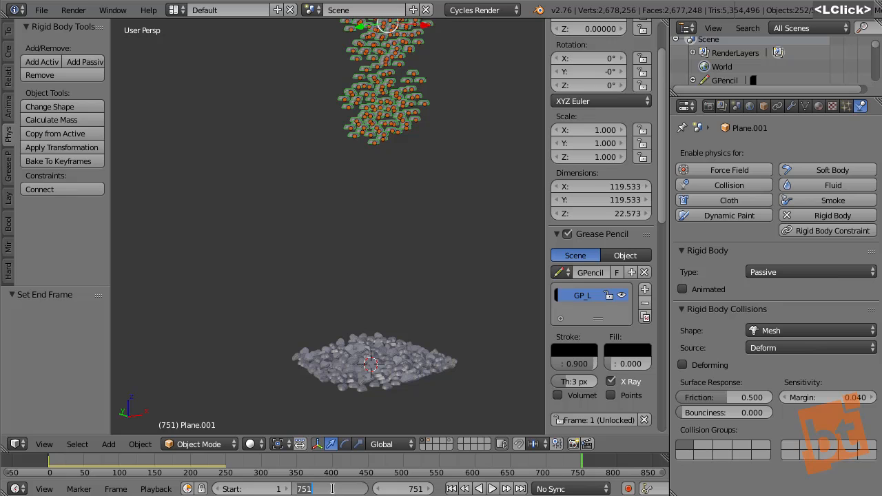
pyautogui.click(322, 464)
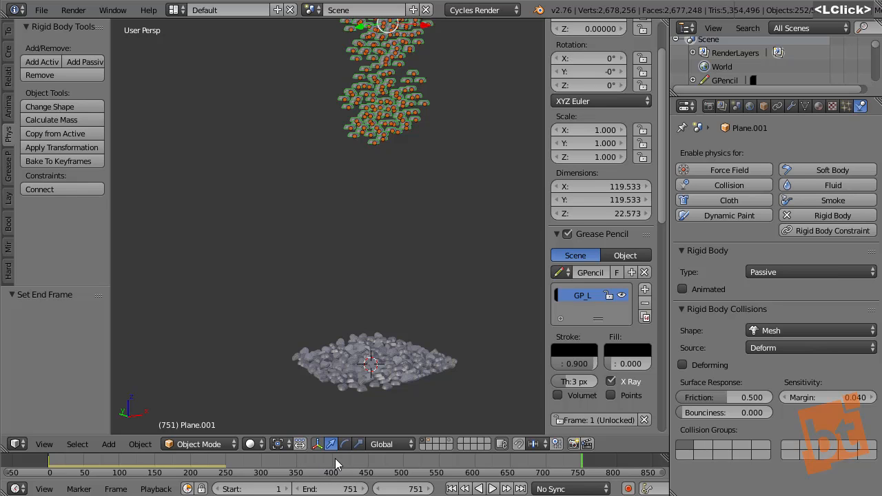
# Play the simulation with the duplicated hearts from frame 0, deselect everything, stop at frame 379, and examine the pile
pyautogui.moveTo(335, 464); pyautogui.dragTo(36, 472)
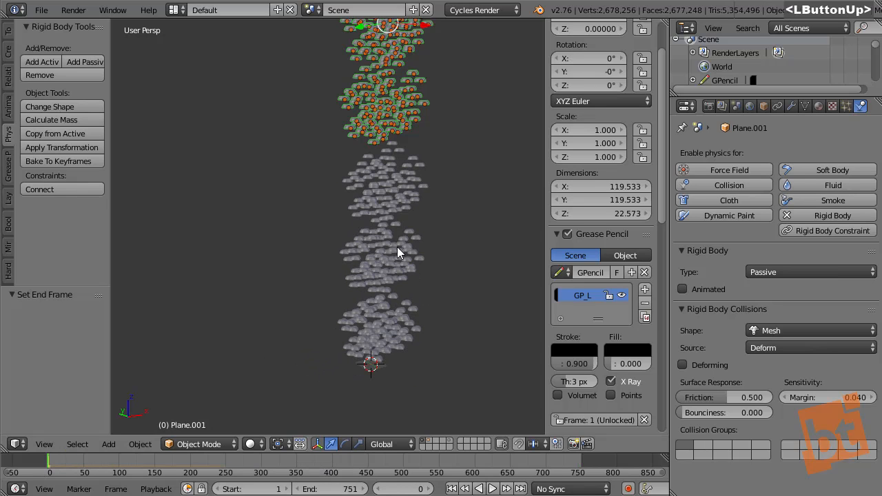
pyautogui.scroll(1, 398, 252)
pyautogui.hotkey('alt', 'a')
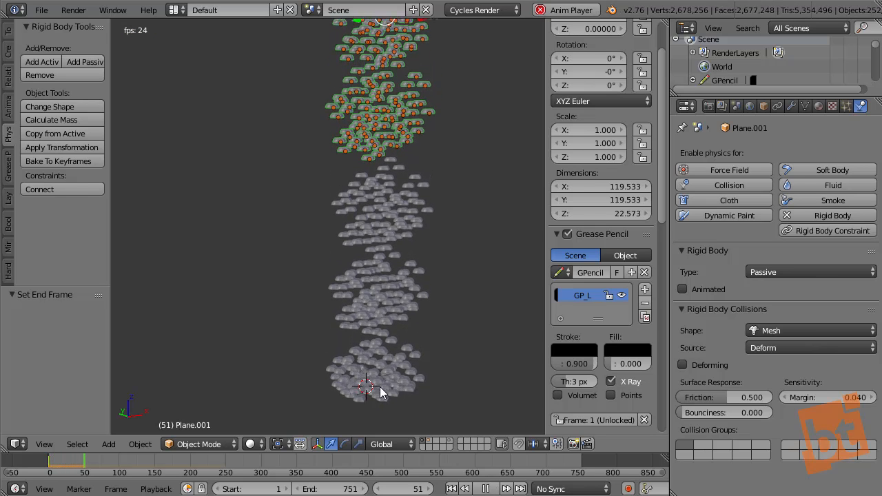
pyautogui.keyDown('shift'); pyautogui.moveTo(381, 393); pyautogui.dragTo(384, 351, button='middle'); pyautogui.keyUp('shift')
pyautogui.scroll(4, 382, 329)
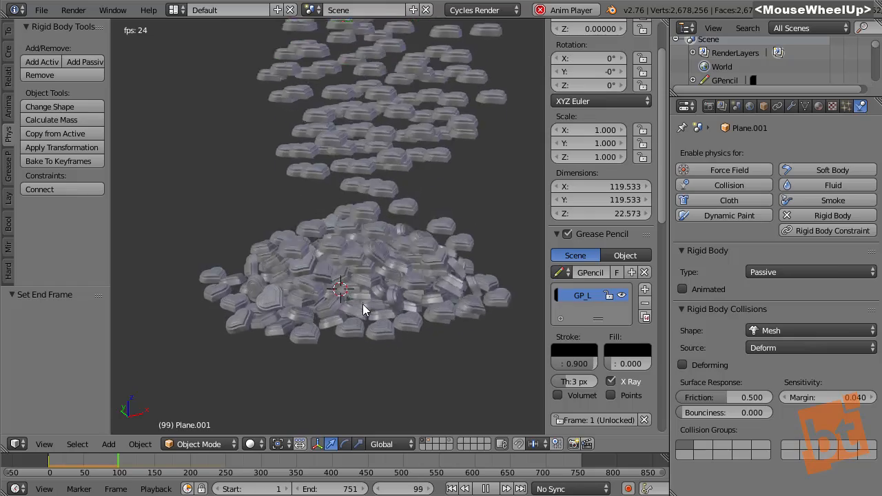
pyautogui.scroll(-2, 363, 305)
pyautogui.keyDown('shift'); pyautogui.moveTo(382, 306); pyautogui.dragTo(390, 324, button='middle'); pyautogui.keyUp('shift')
pyautogui.press('a')
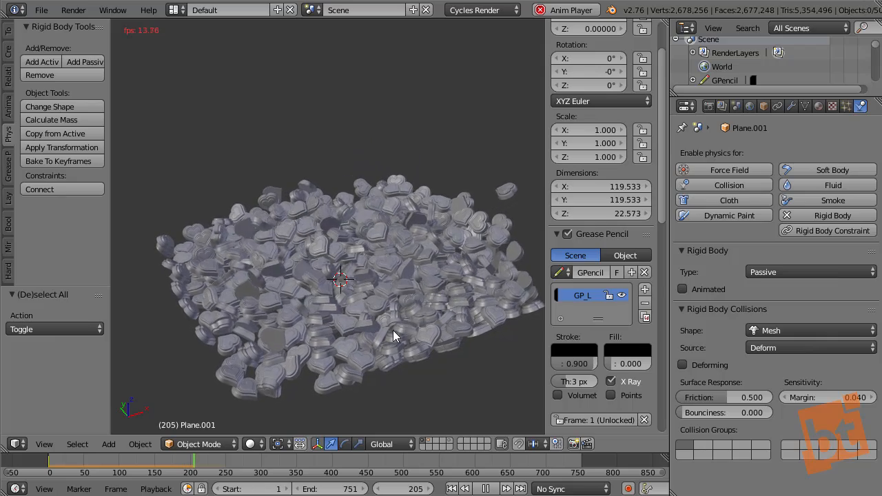
pyautogui.keyDown('shift'); pyautogui.moveTo(383, 327); pyautogui.dragTo(398, 346, button='middle'); pyautogui.keyUp('shift')
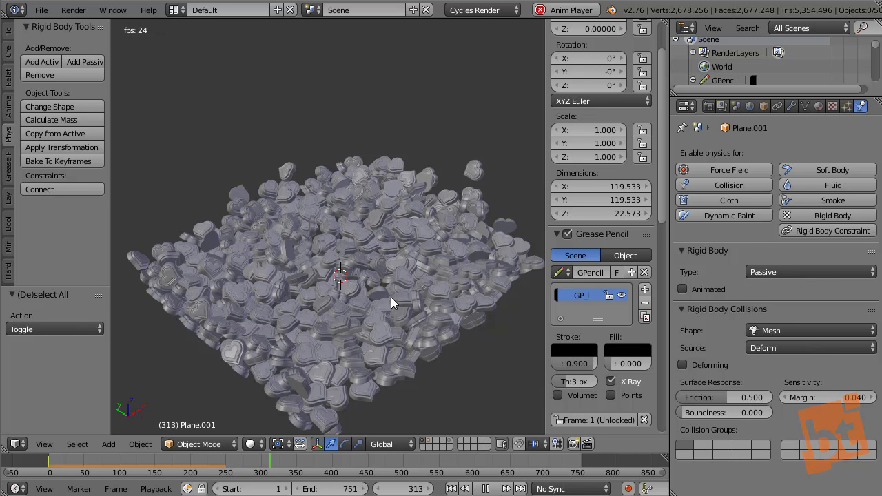
pyautogui.keyDown('shift'); pyautogui.moveTo(404, 271); pyautogui.dragTo(397, 254, button='middle'); pyautogui.keyUp('shift')
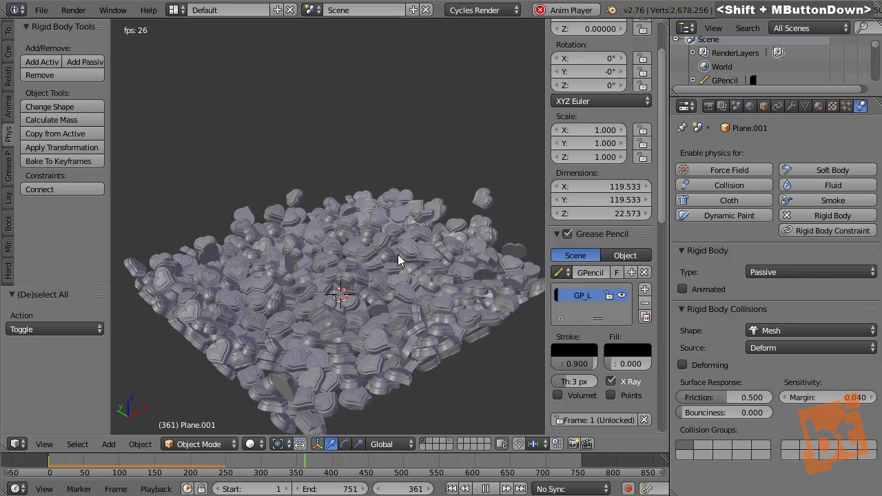
pyautogui.hotkey('alt', 'a')
pyautogui.middleClick(398, 279)
pyautogui.scroll(-10, 398, 279)
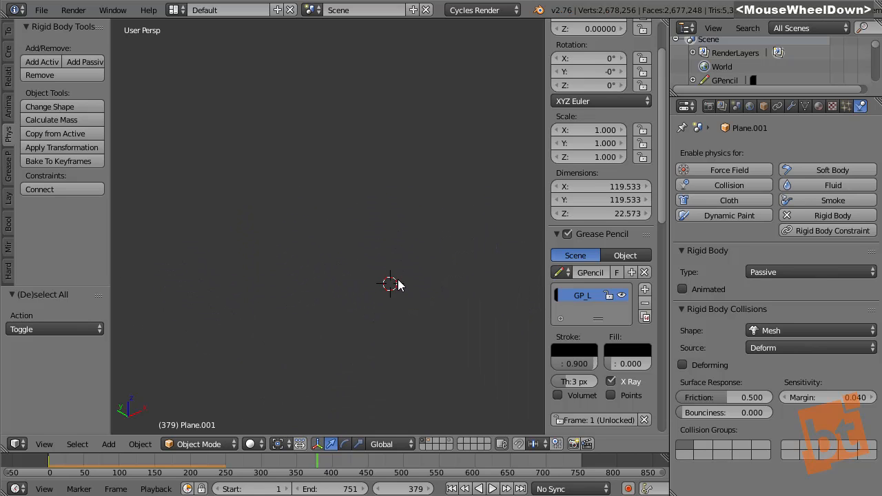
pyautogui.scroll(10, 397, 284)
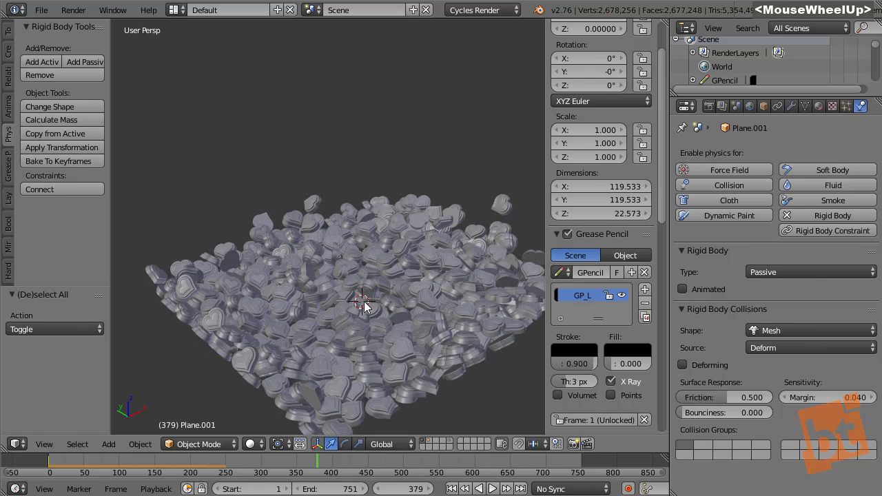
pyautogui.keyDown('shift'); pyautogui.moveTo(364, 305); pyautogui.dragTo(366, 299, button='middle'); pyautogui.keyUp('shift')
# Make one heart in the pile the active object and select all the hearts
pyautogui.rightClick(372, 289)
pyautogui.press('a')
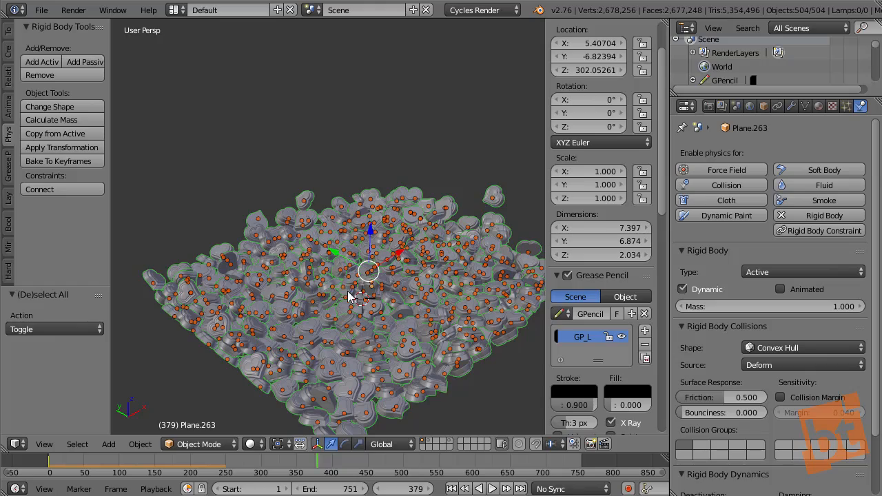
pyautogui.scroll(5, 344, 281)
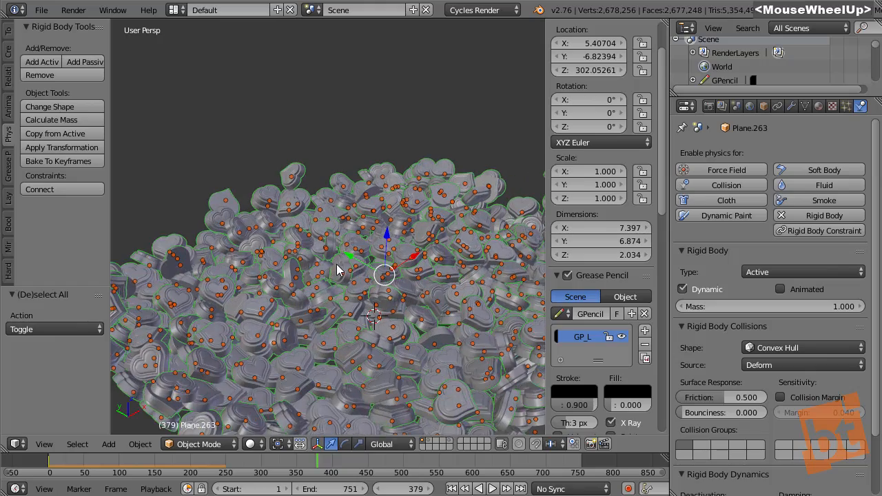
pyautogui.keyDown('shift'); pyautogui.moveTo(386, 276); pyautogui.dragTo(412, 272, button='middle'); pyautogui.keyUp('shift')
pyautogui.keyDown('shift'); pyautogui.moveTo(412, 272); pyautogui.dragTo(299, 252, button='middle'); pyautogui.keyUp('shift')
pyautogui.scroll(1, 361, 271)
pyautogui.scroll(-4, 362, 271)
# Replay the simulation from the start and scrub through the settled pile to frame 217
pyautogui.hotkey('alt', 'a')
pyautogui.keyDown('shift'); pyautogui.moveTo(390, 312); pyautogui.dragTo(391, 314, button='middle'); pyautogui.keyUp('shift')
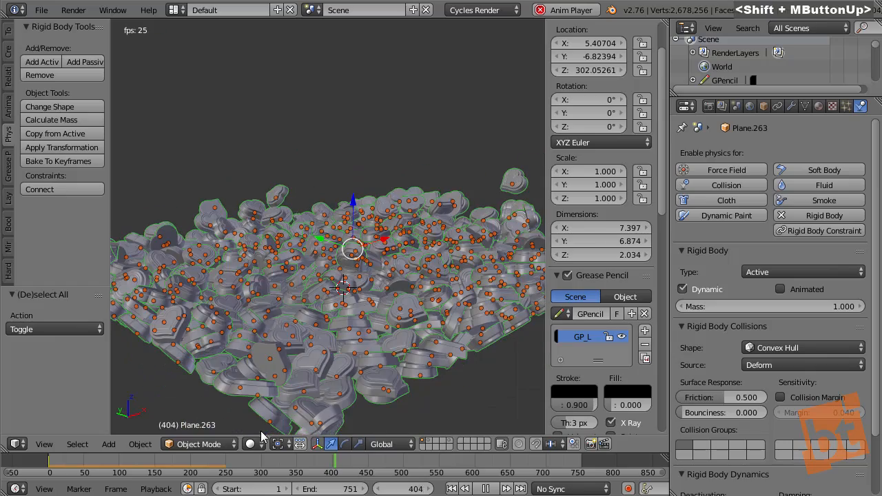
pyautogui.moveTo(188, 461); pyautogui.dragTo(24, 463)
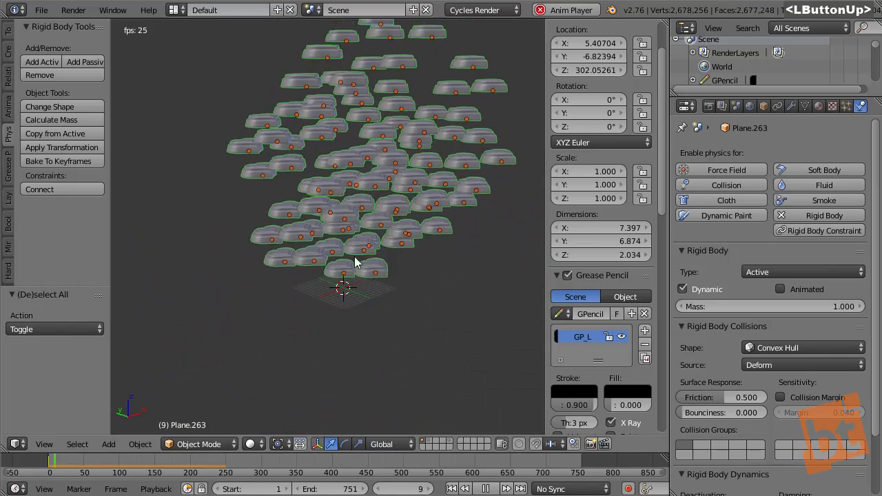
pyautogui.hotkey('alt', 'a')
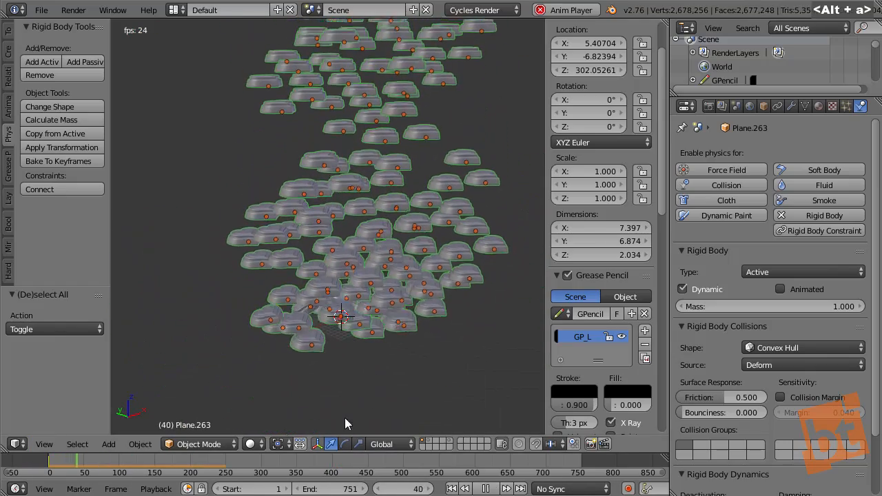
pyautogui.click(219, 467)
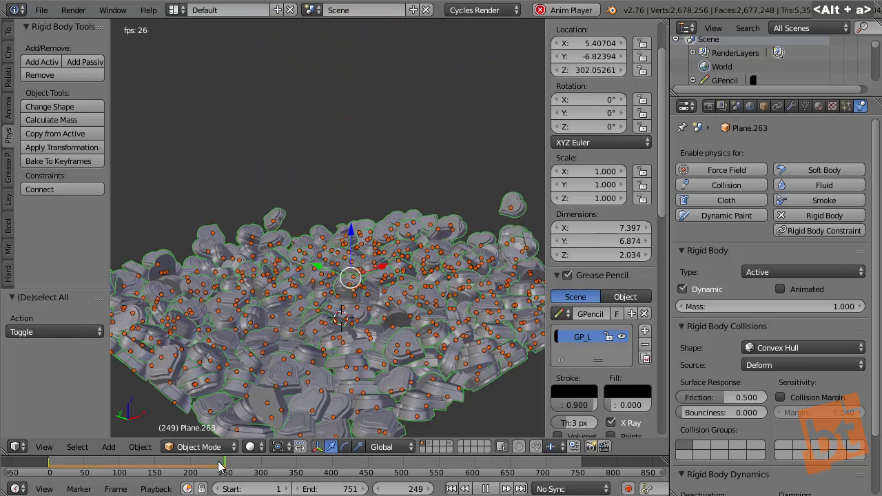
pyautogui.moveTo(219, 468); pyautogui.dragTo(187, 473)
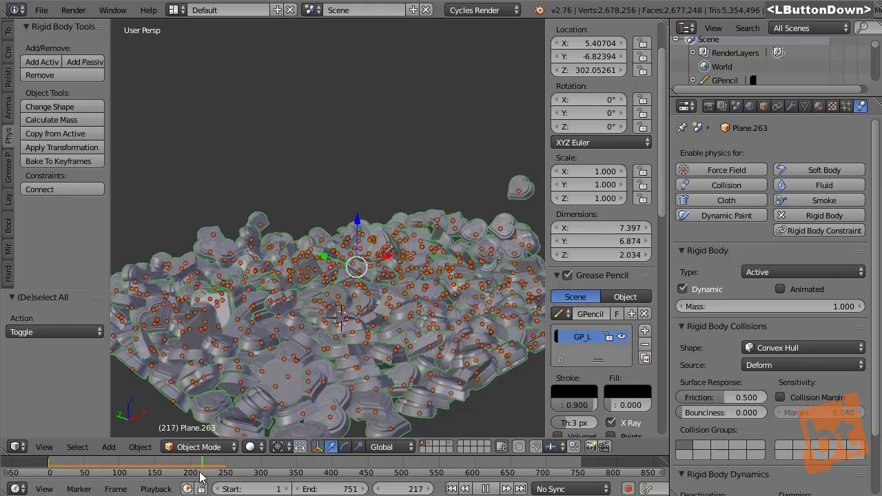
# Scrub the simulation around frames 204 to 223, stop at frame 220, and examine the piled hearts up close
pyautogui.moveTo(200, 476)
pyautogui.mouseDown()
pyautogui.moveTo(154, 477)
pyautogui.moveTo(192, 466)
pyautogui.moveTo(151, 470)
pyautogui.moveTo(191, 469)
pyautogui.mouseUp()
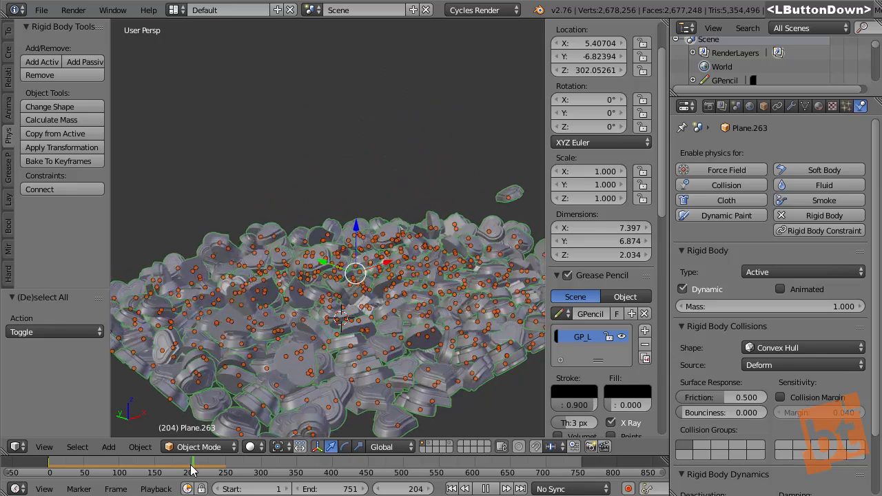
pyautogui.keyDown('shift'); pyautogui.moveTo(339, 315); pyautogui.dragTo(340, 289, button='middle'); pyautogui.keyUp('shift')
pyautogui.scroll(2, 340, 293)
pyautogui.scroll(2, 341, 298)
pyautogui.scroll(-1, 340, 307)
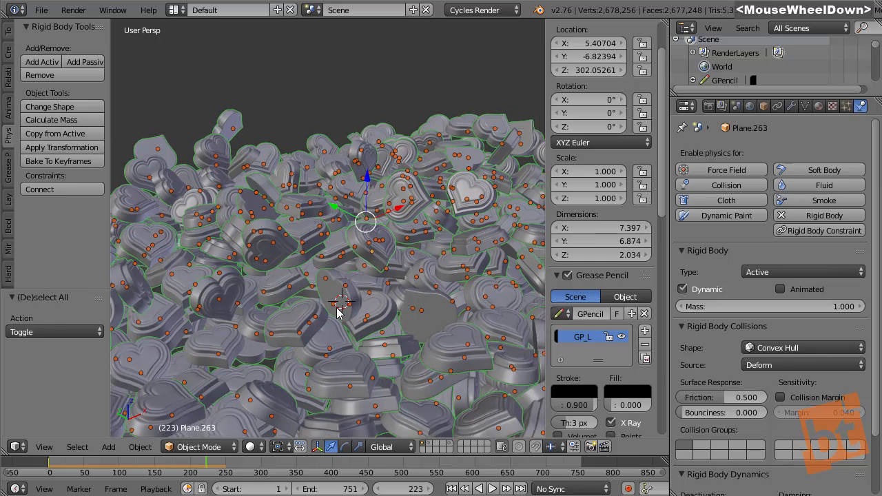
pyautogui.scroll(2, 324, 283)
pyautogui.moveTo(205, 467); pyautogui.dragTo(202, 467)
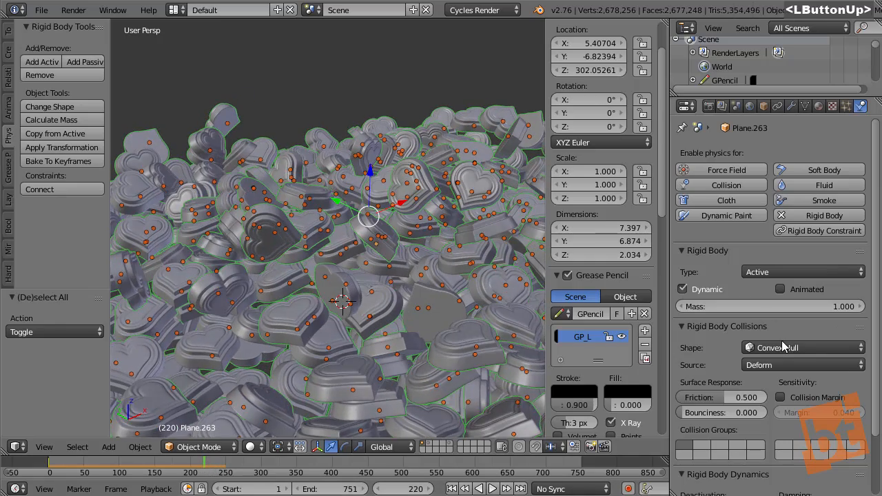
pyautogui.moveTo(779, 282); pyautogui.dragTo(775, 326, button='middle')
pyautogui.press('F9')
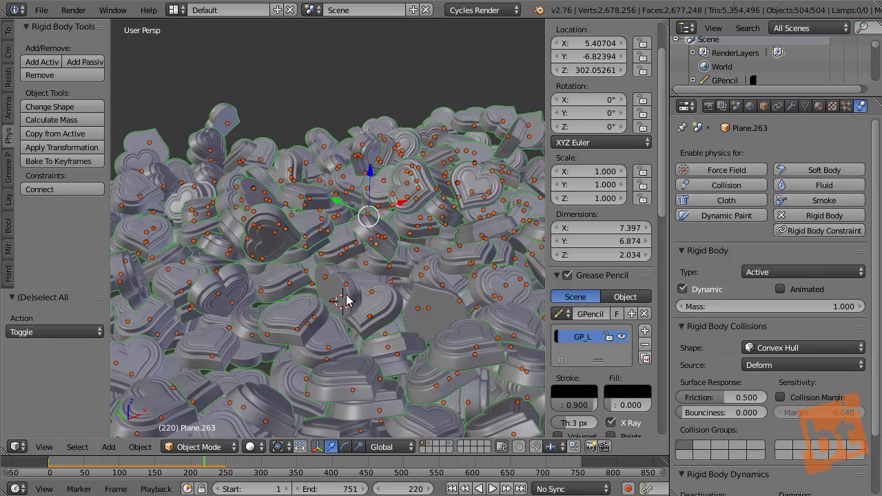
pyautogui.keyDown('shift'); pyautogui.moveTo(338, 295); pyautogui.dragTo(325, 268, button='middle'); pyautogui.keyUp('shift')
pyautogui.scroll(1, 370, 272)
# Deselect all the hearts, scrub to frame 249, and examine the pile from different sides
pyautogui.press('a')
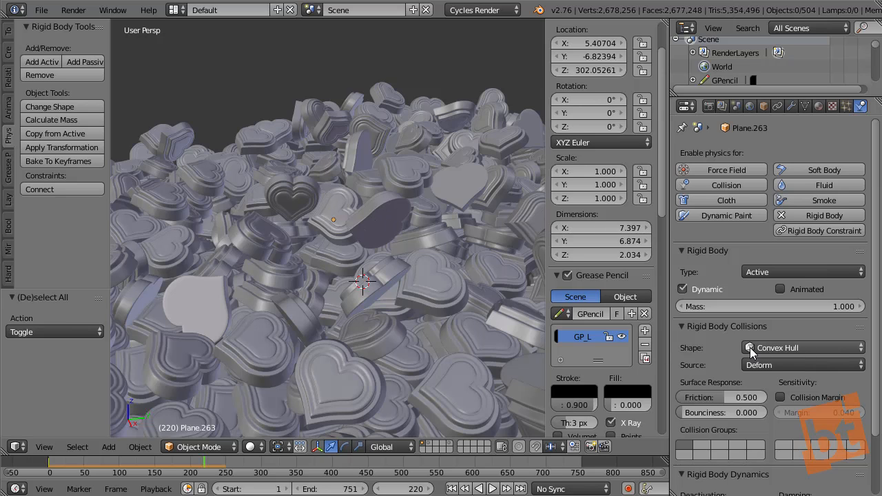
pyautogui.keyDown('shift'); pyautogui.moveTo(340, 244); pyautogui.dragTo(360, 247, button='middle'); pyautogui.keyUp('shift')
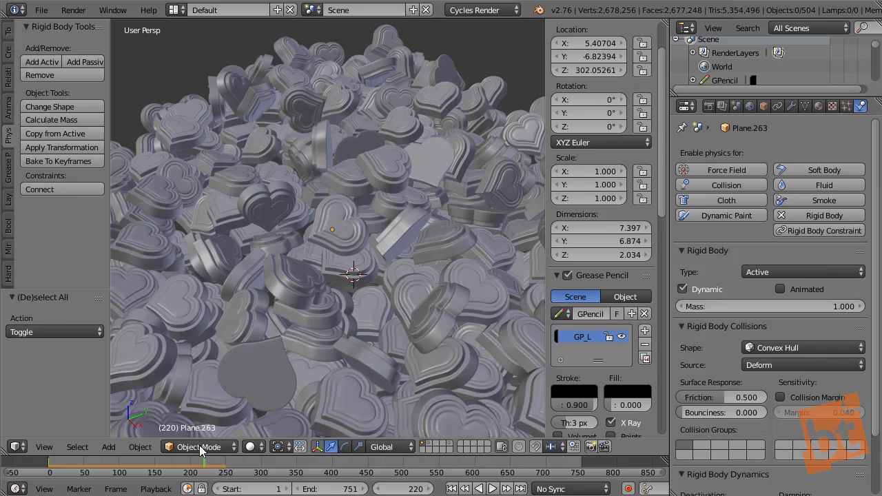
pyautogui.moveTo(204, 462); pyautogui.dragTo(227, 474)
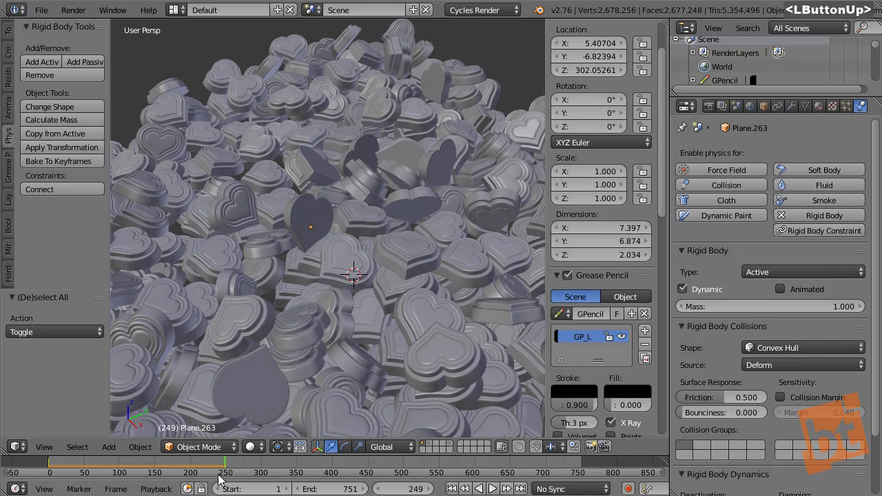
pyautogui.keyDown('shift'); pyautogui.moveTo(346, 292); pyautogui.dragTo(378, 275, button='middle'); pyautogui.keyUp('shift')
pyautogui.middleClick(349, 292)
pyautogui.scroll(-2, 347, 289)
pyautogui.scroll(-1, 345, 286)
pyautogui.moveTo(378, 274); pyautogui.dragTo(362, 298, button='middle')
pyautogui.scroll(-1, 359, 291)
pyautogui.moveTo(323, 327); pyautogui.dragTo(322, 323, button='middle')
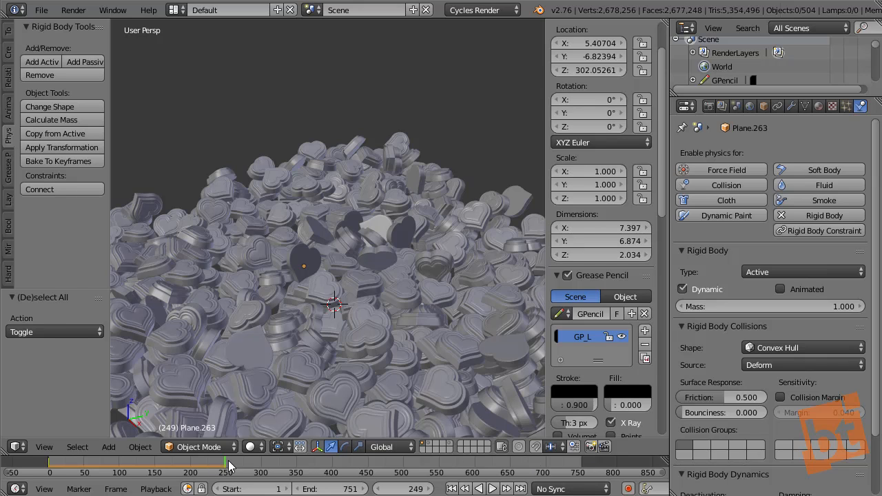
# Set the end frame of the scene's rigid body cache to 700
pyautogui.click(736, 105)
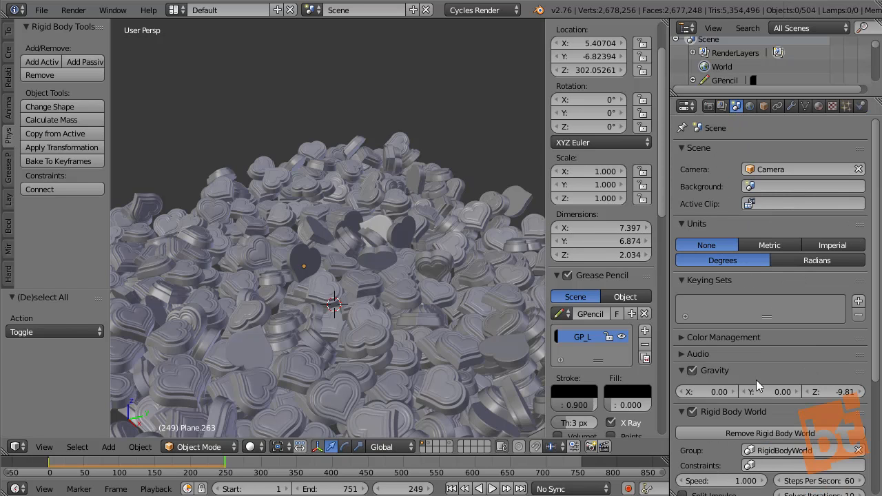
pyautogui.moveTo(756, 380); pyautogui.dragTo(746, 246, button='middle')
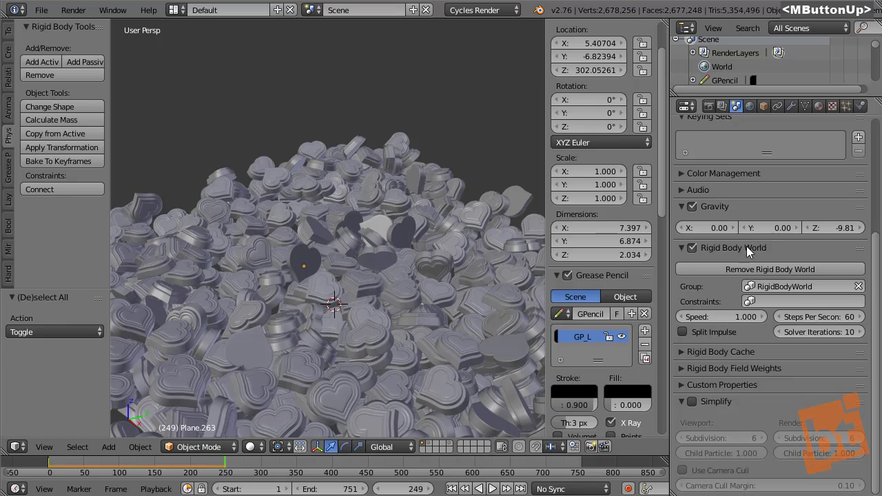
pyautogui.click(683, 352)
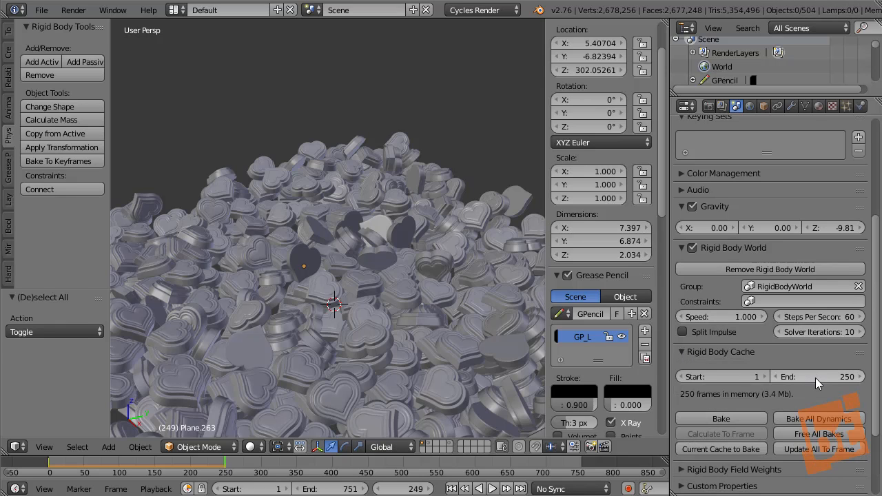
pyautogui.click(816, 377)
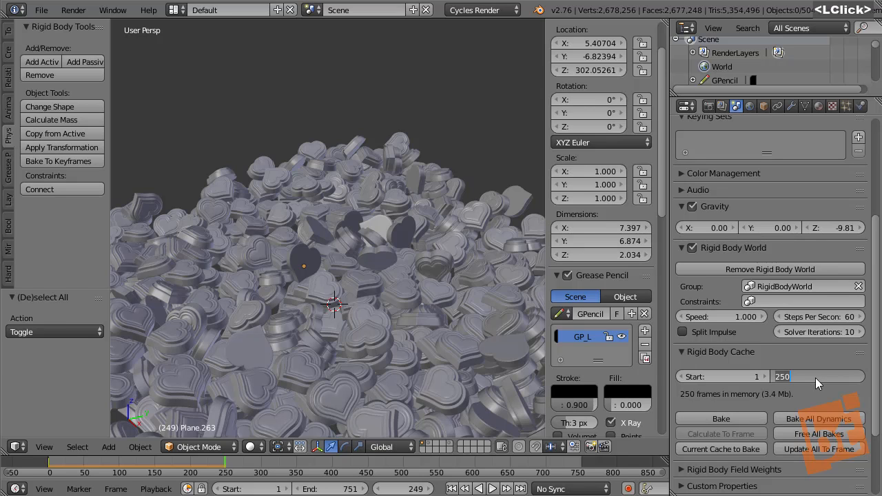
pyautogui.write('700')
pyautogui.press('Return')
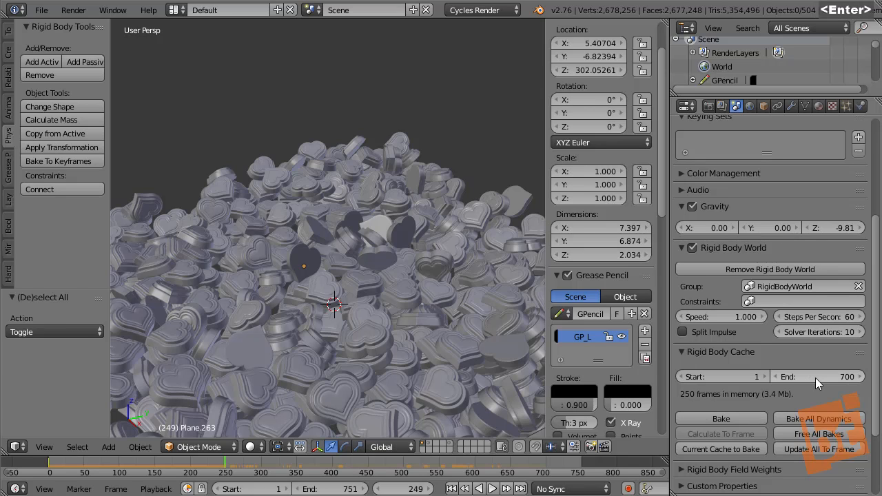
# Play the simulation again from the start of the timeline and stop it at frame 540 with the hearts piled up
pyautogui.click(219, 461)
pyautogui.moveTo(219, 466); pyautogui.dragTo(51, 465)
pyautogui.hotkey('alt', 'a')
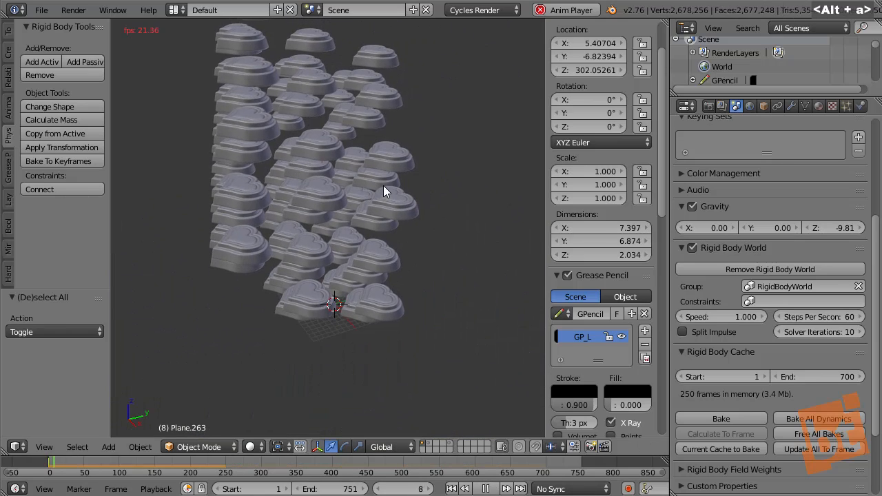
pyautogui.keyDown('shift'); pyautogui.moveTo(396, 273); pyautogui.dragTo(415, 269, button='middle'); pyautogui.keyUp('shift')
pyautogui.scroll(-1, 415, 269)
pyautogui.scroll(2, 415, 268)
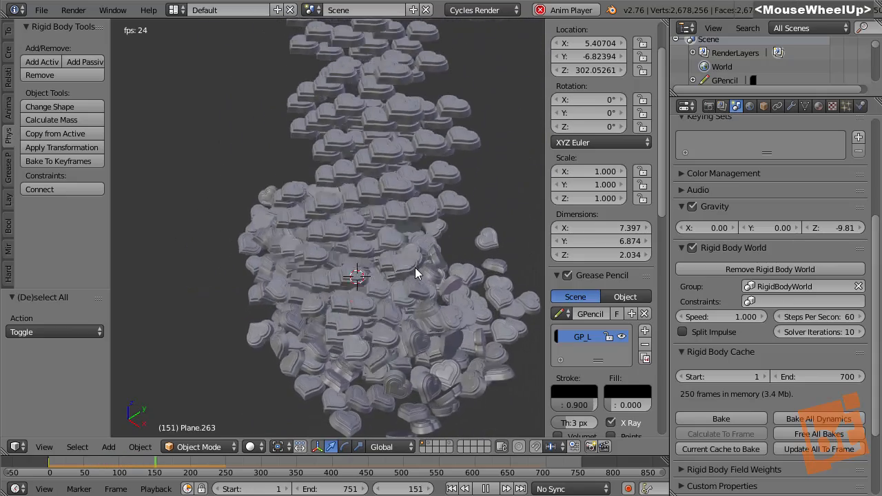
pyautogui.keyDown('shift'); pyautogui.moveTo(415, 272); pyautogui.dragTo(435, 290, button='middle'); pyautogui.keyUp('shift')
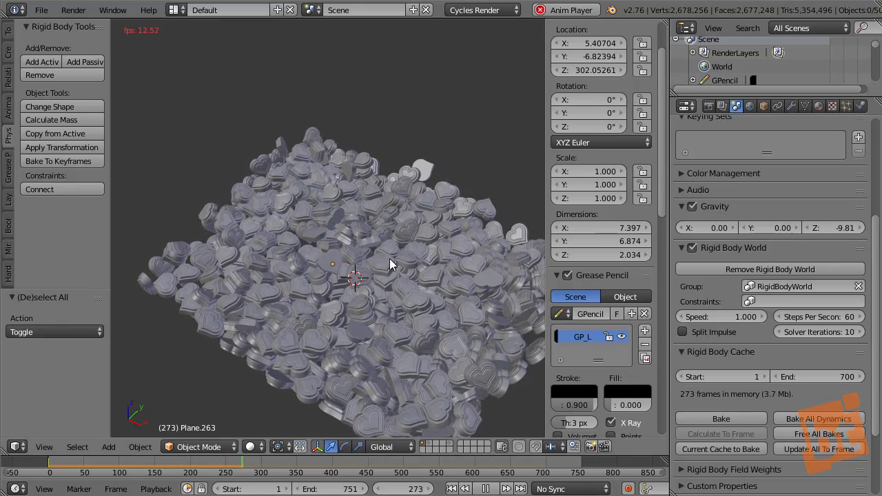
pyautogui.scroll(2, 387, 259)
pyautogui.keyDown('shift'); pyautogui.moveTo(387, 258); pyautogui.dragTo(307, 255, button='middle'); pyautogui.keyUp('shift')
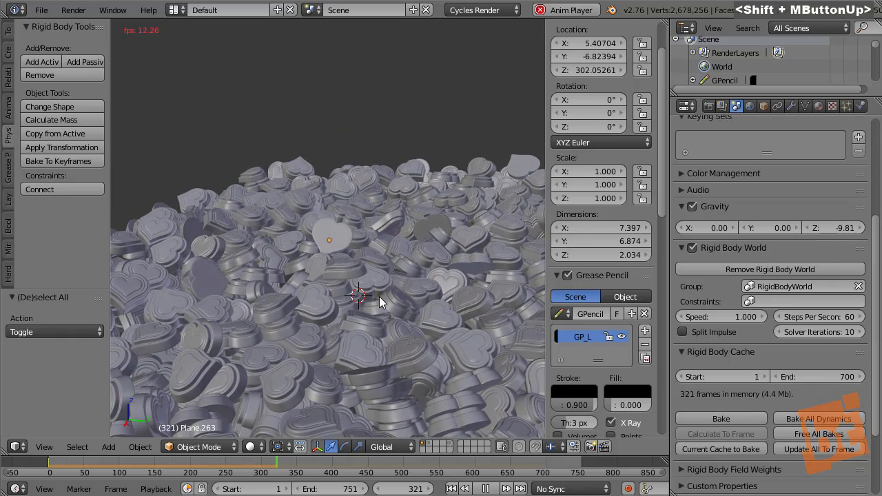
pyautogui.moveTo(407, 318); pyautogui.dragTo(355, 290, button='middle')
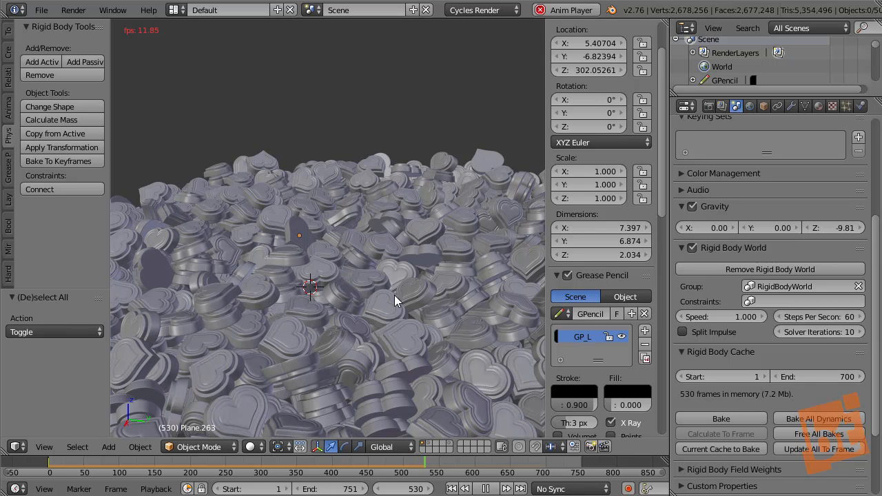
pyautogui.hotkey('alt', 'a')
# Select all the hearts, apply their simulated transformations at frame 540, remove their rigid body physics, and deselect them
pyautogui.moveTo(395, 298); pyautogui.dragTo(253, 251, button='middle')
pyautogui.scroll(2, 336, 280)
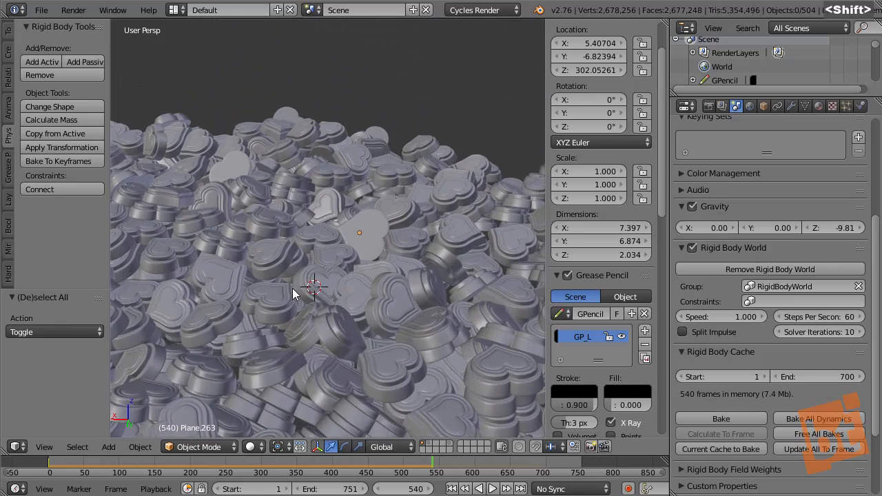
pyautogui.keyDown('shift'); pyautogui.moveTo(381, 312); pyautogui.dragTo(393, 299, button='middle'); pyautogui.keyUp('shift')
pyautogui.scroll(-5, 372, 276)
pyautogui.scroll(-2, 372, 276)
pyautogui.press('a')
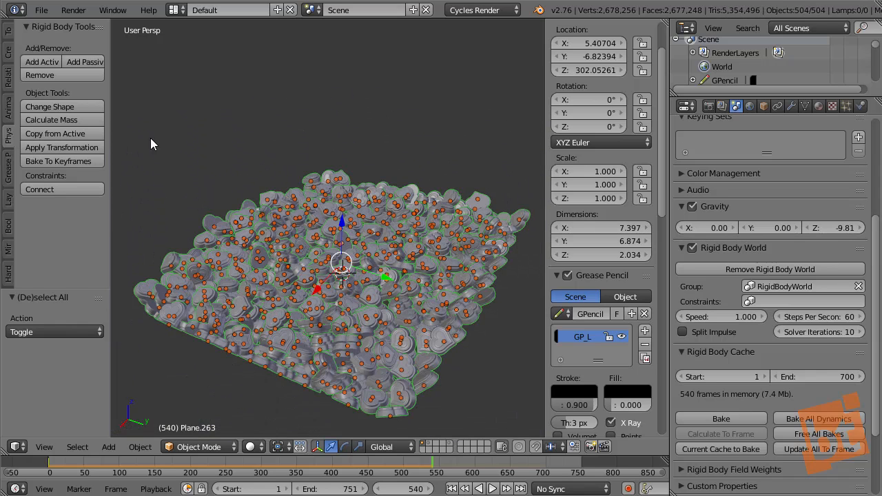
pyautogui.click(56, 147)
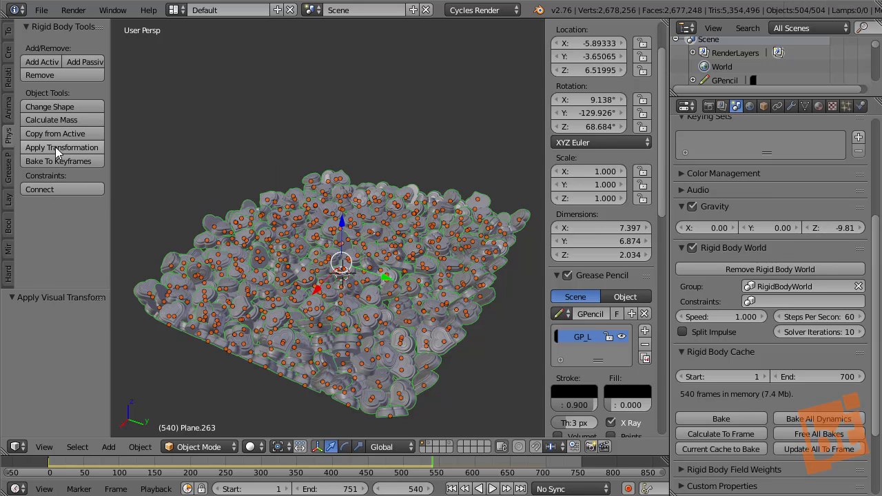
pyautogui.click(69, 75)
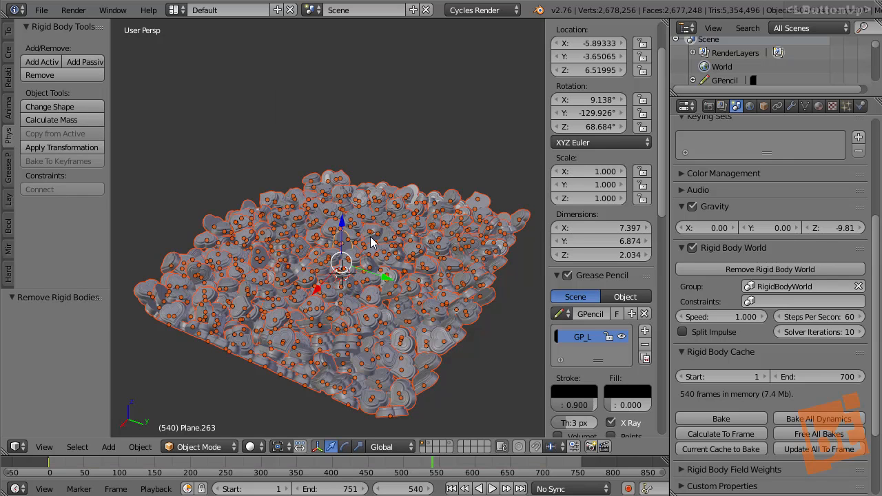
pyautogui.press('a')
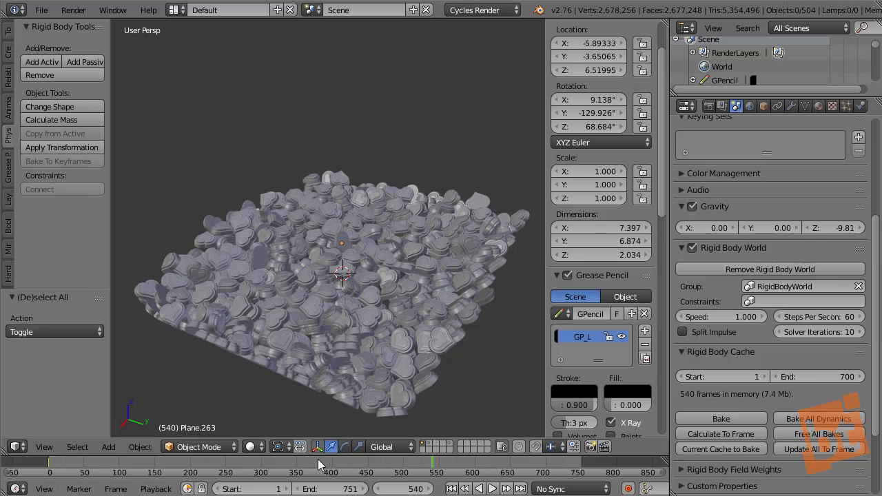
# Play the animation from the start and scrub to frame 259 to check whether the hearts still move
pyautogui.moveTo(118, 464); pyautogui.dragTo(42, 495)
pyautogui.hotkey('alt', 'a')
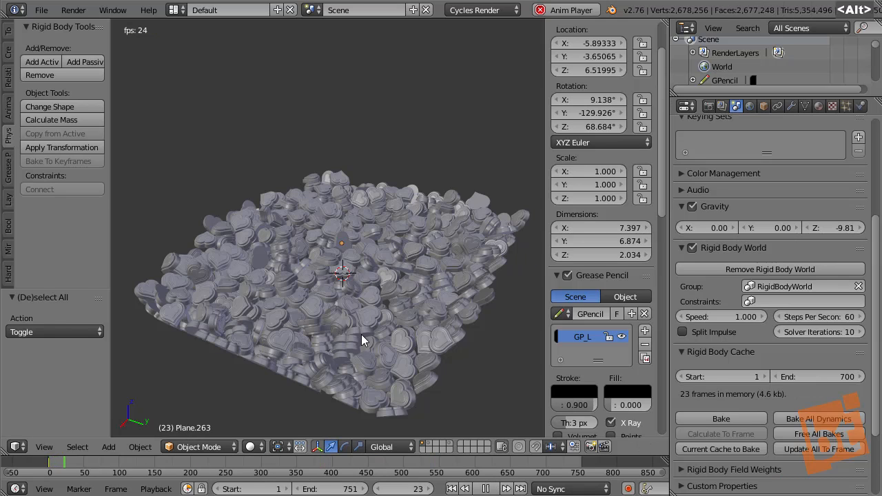
pyautogui.click(68, 457)
pyautogui.moveTo(69, 463); pyautogui.dragTo(230, 473)
pyautogui.keyDown('shift'); pyautogui.moveTo(420, 324); pyautogui.dragTo(291, 275, button='middle'); pyautogui.keyUp('shift')
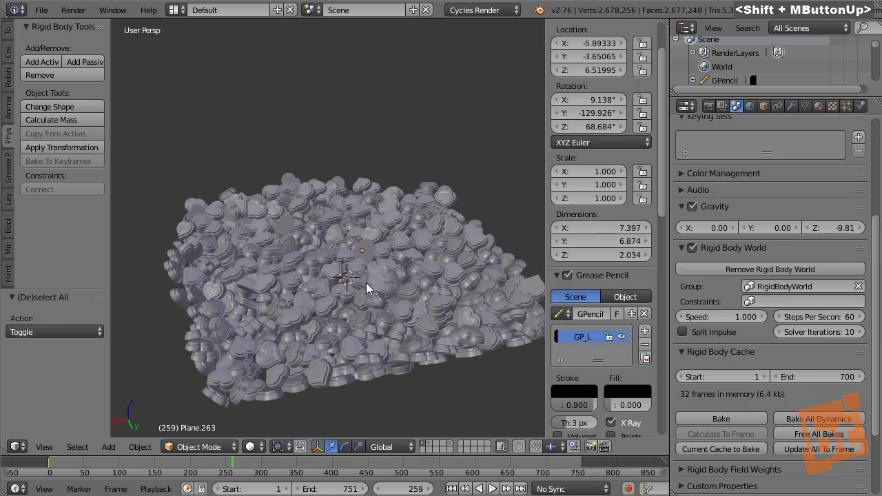
# Pick a single heart in the pile, deselect it, and examine the static pile from several sides
pyautogui.rightClick(333, 253)
pyautogui.rightClick(333, 252)
pyautogui.press('a')
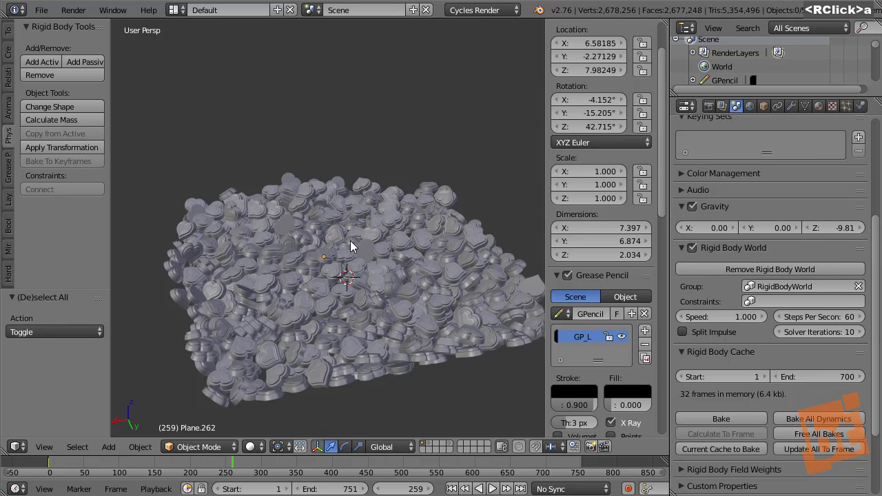
pyautogui.keyDown('shift'); pyautogui.moveTo(414, 322); pyautogui.dragTo(198, 161, button='middle'); pyautogui.keyUp('shift')
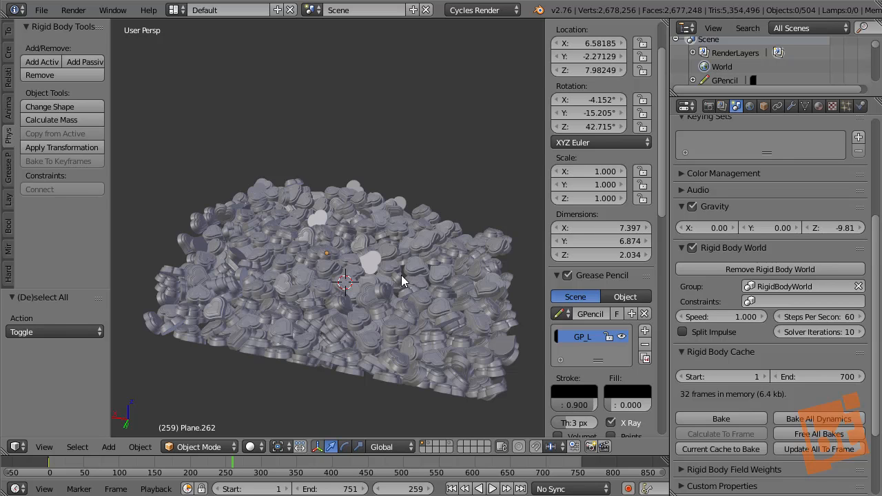
pyautogui.moveTo(398, 270); pyautogui.dragTo(369, 261, button='middle')
pyautogui.scroll(5, 337, 298)
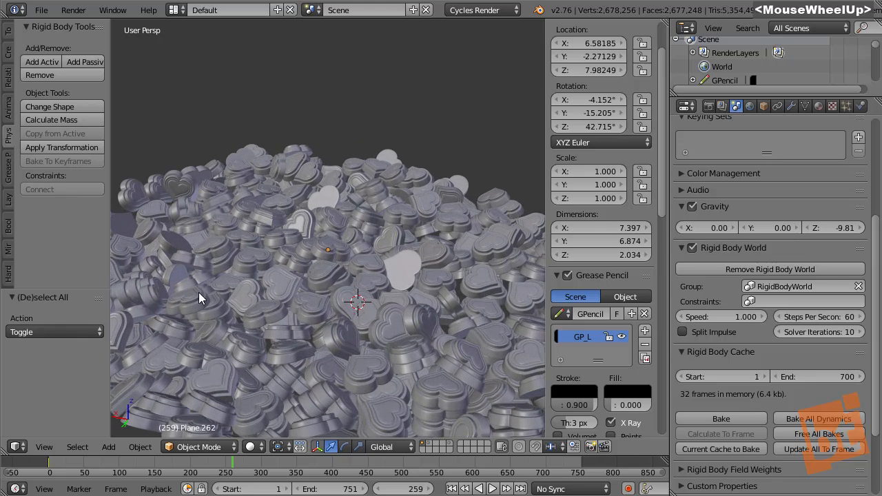
pyautogui.keyDown('shift'); pyautogui.moveTo(374, 286); pyautogui.dragTo(309, 305, button='middle'); pyautogui.keyUp('shift')
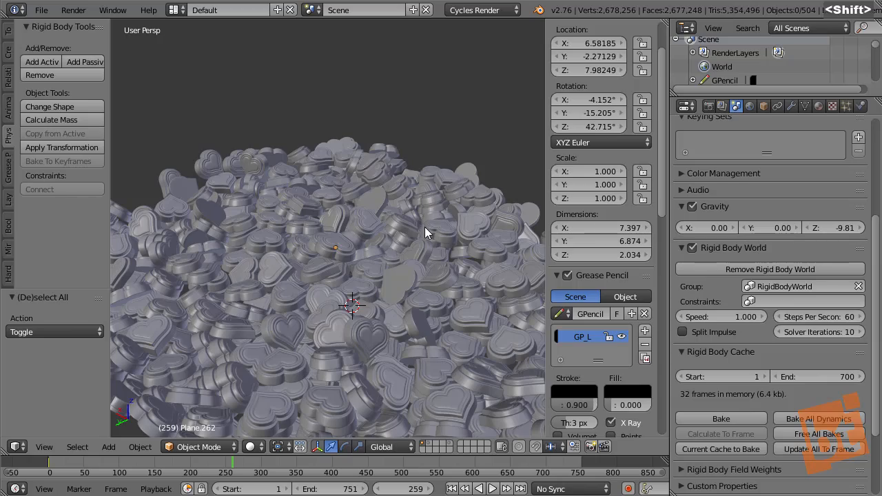
pyautogui.keyDown('shift'); pyautogui.moveTo(425, 227); pyautogui.dragTo(180, 254, button='middle'); pyautogui.keyUp('shift')
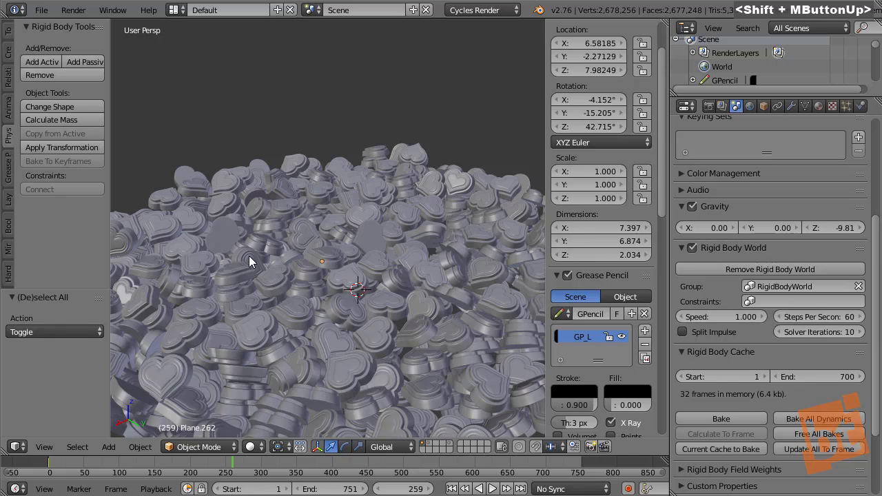
pyautogui.press('F9')
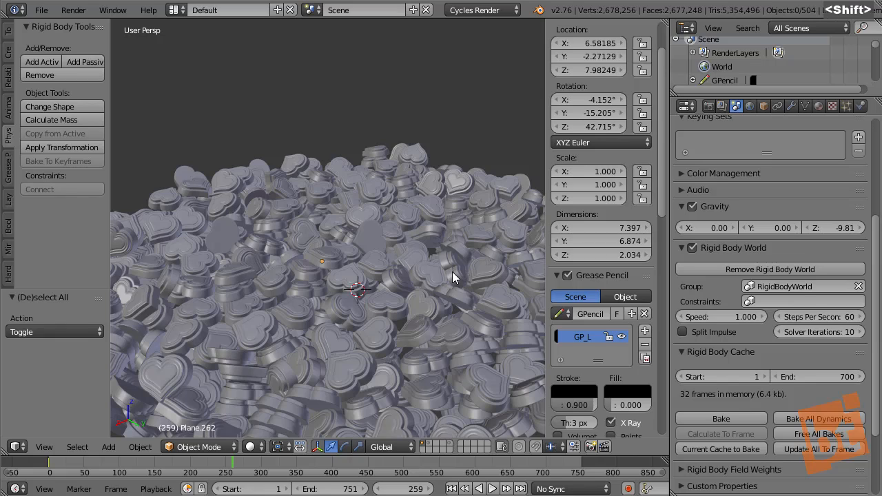
pyautogui.keyDown('shift'); pyautogui.moveTo(453, 272); pyautogui.dragTo(369, 303, button='middle'); pyautogui.keyUp('shift')
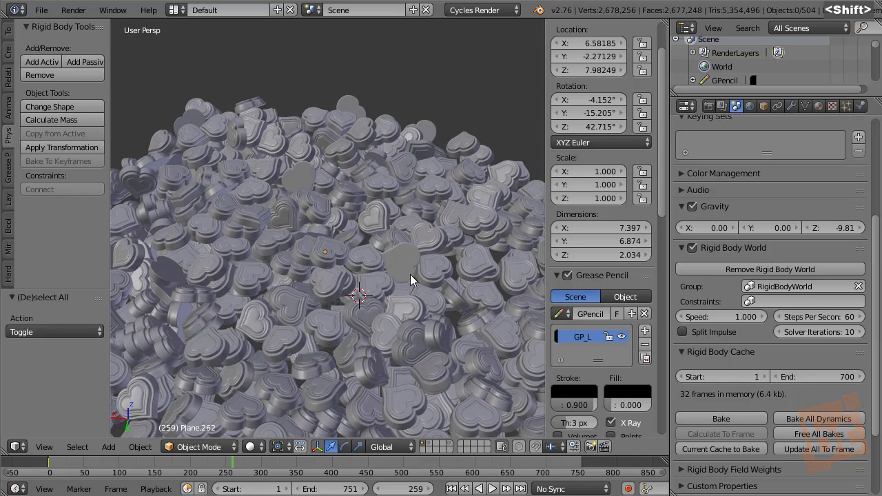
pyautogui.keyDown('shift'); pyautogui.moveTo(410, 275); pyautogui.dragTo(390, 283, button='middle'); pyautogui.keyUp('shift')
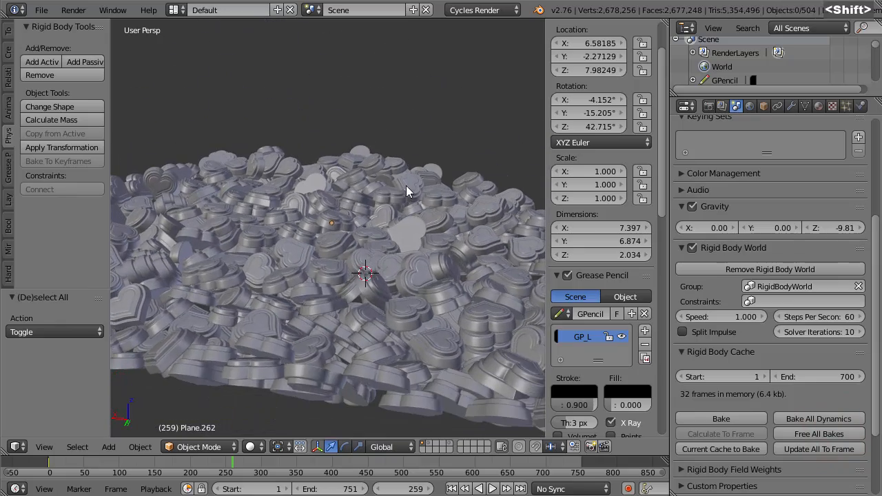
pyautogui.keyDown('shift'); pyautogui.moveTo(406, 185); pyautogui.dragTo(394, 262, button='middle'); pyautogui.keyUp('shift')
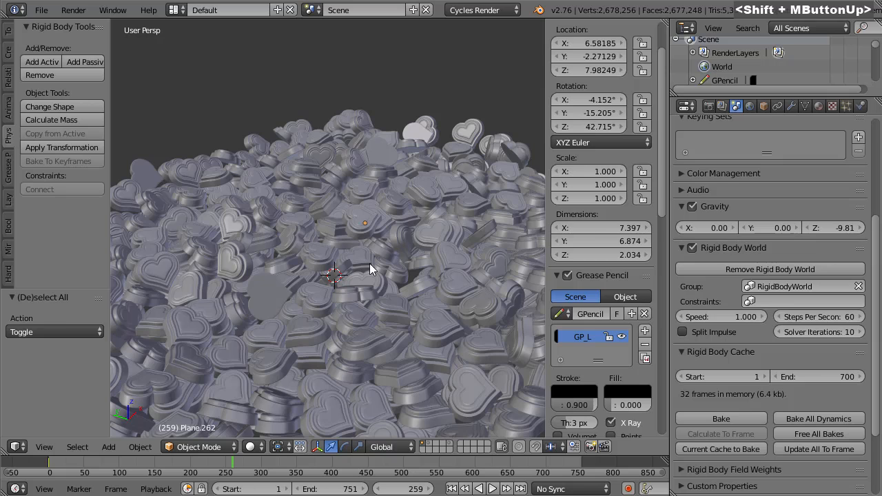
# Pick several individual hearts across the pile to check them as separate objects, and clear the selection
pyautogui.rightClick(359, 216)
pyautogui.rightClick(297, 236)
pyautogui.rightClick(301, 221)
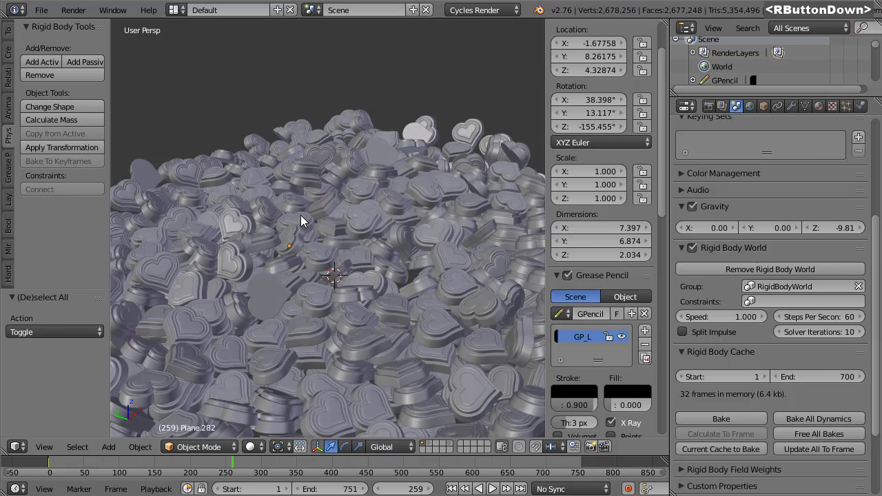
pyautogui.press('a')
pyautogui.rightClick(354, 224)
pyautogui.rightClick(340, 224)
pyautogui.press('a')
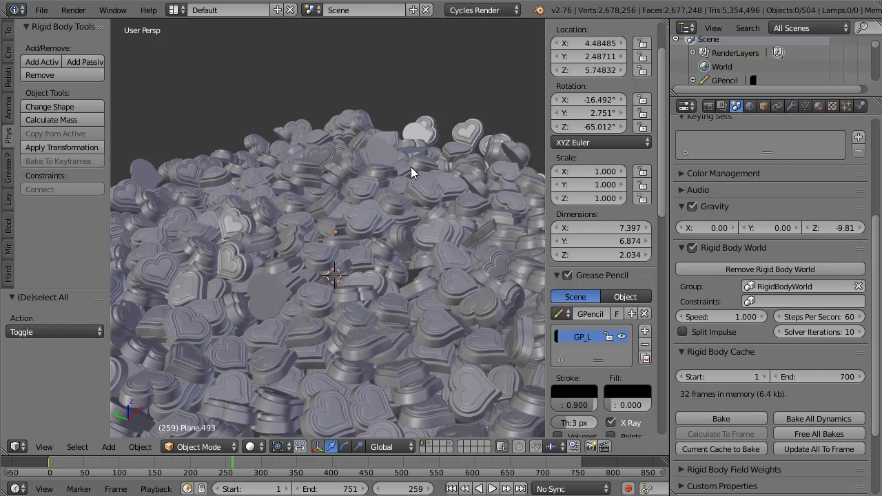
pyautogui.keyDown('shift'); pyautogui.moveTo(403, 206); pyautogui.dragTo(225, 207, button='middle'); pyautogui.keyUp('shift')
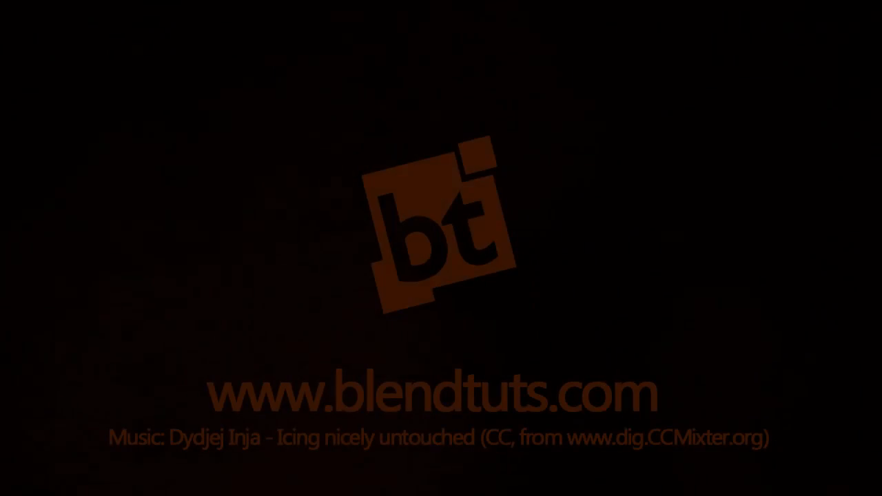